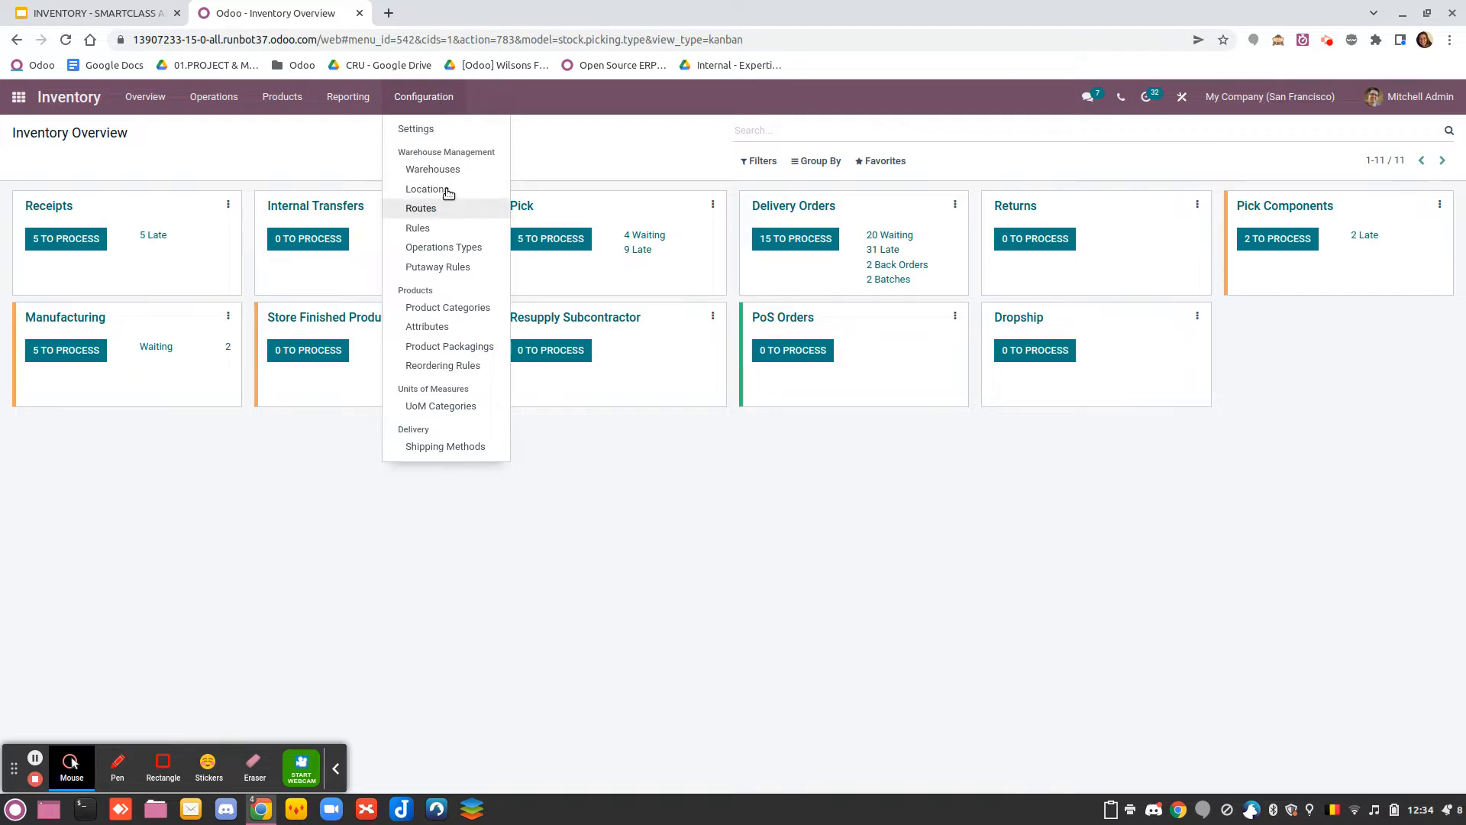
# Open the inventory settings and check that the Product Packagings option is enabled
pyautogui.click(437, 130)
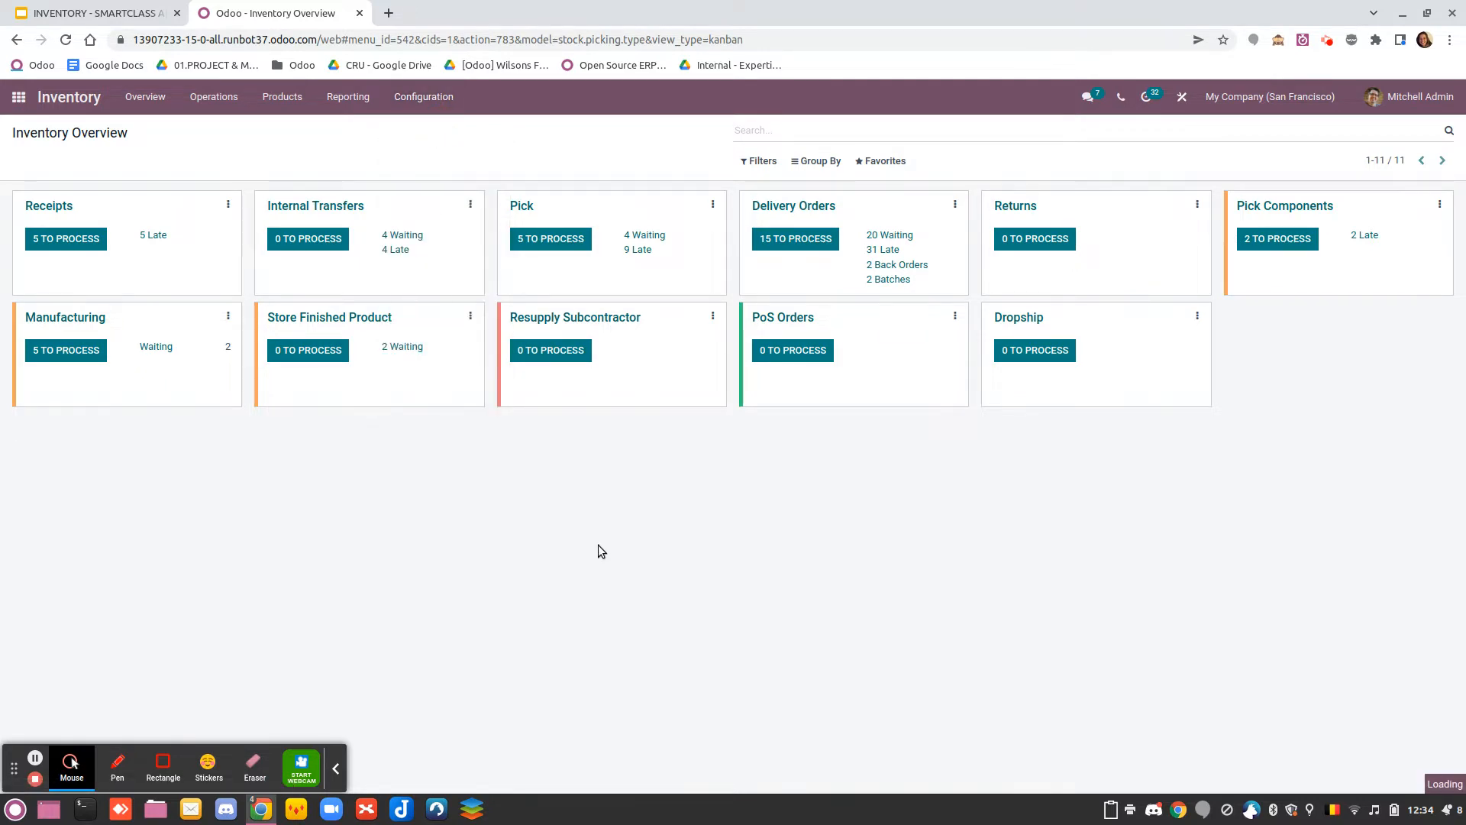
pyautogui.scroll(-8, 342, 581)
pyautogui.scroll(-5, 340, 560)
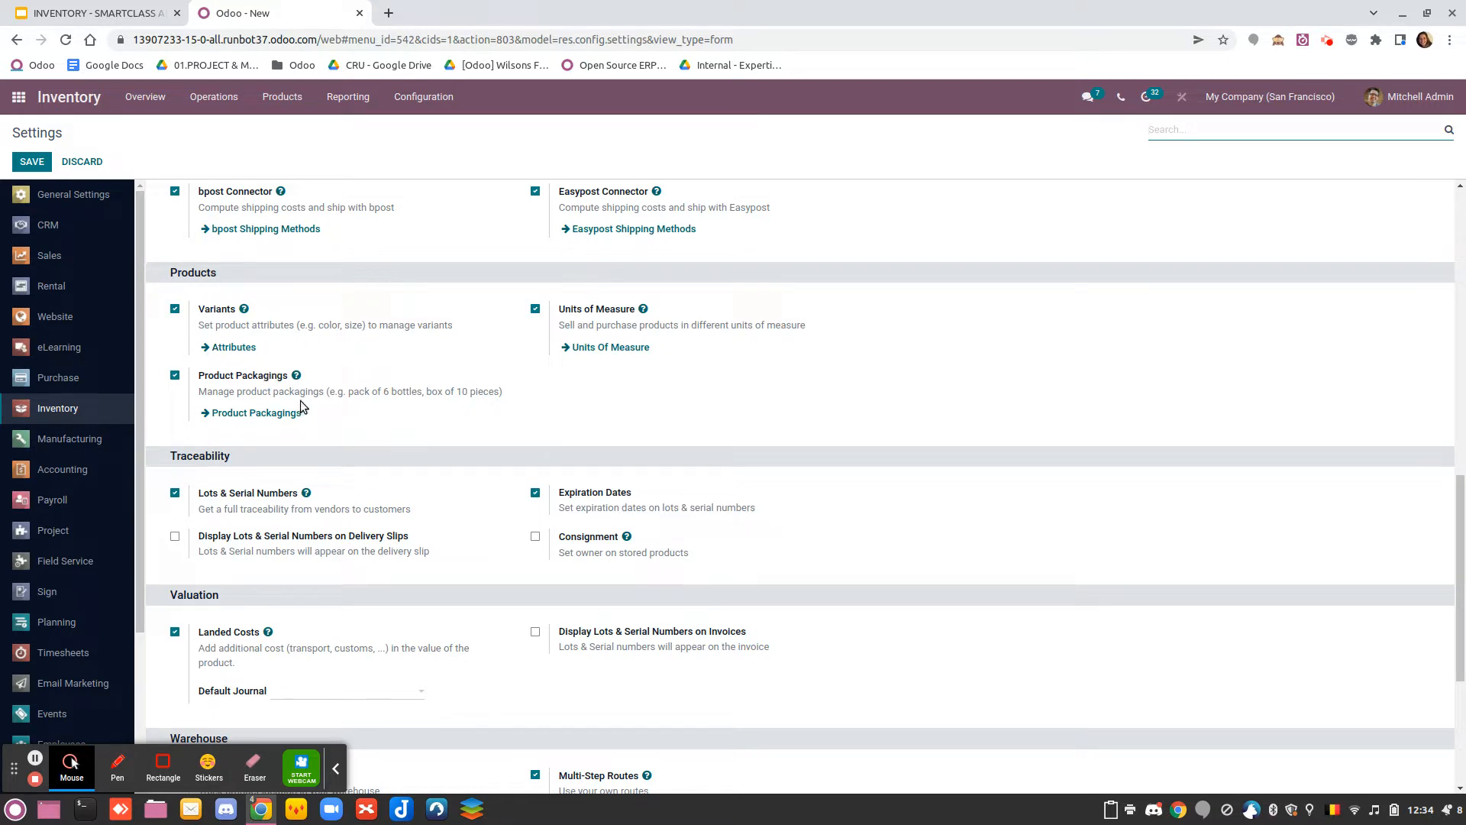
# Search the inventory products for "bott", open Bottle of Water and show the packaging list in its inventory details
pyautogui.click(286, 99)
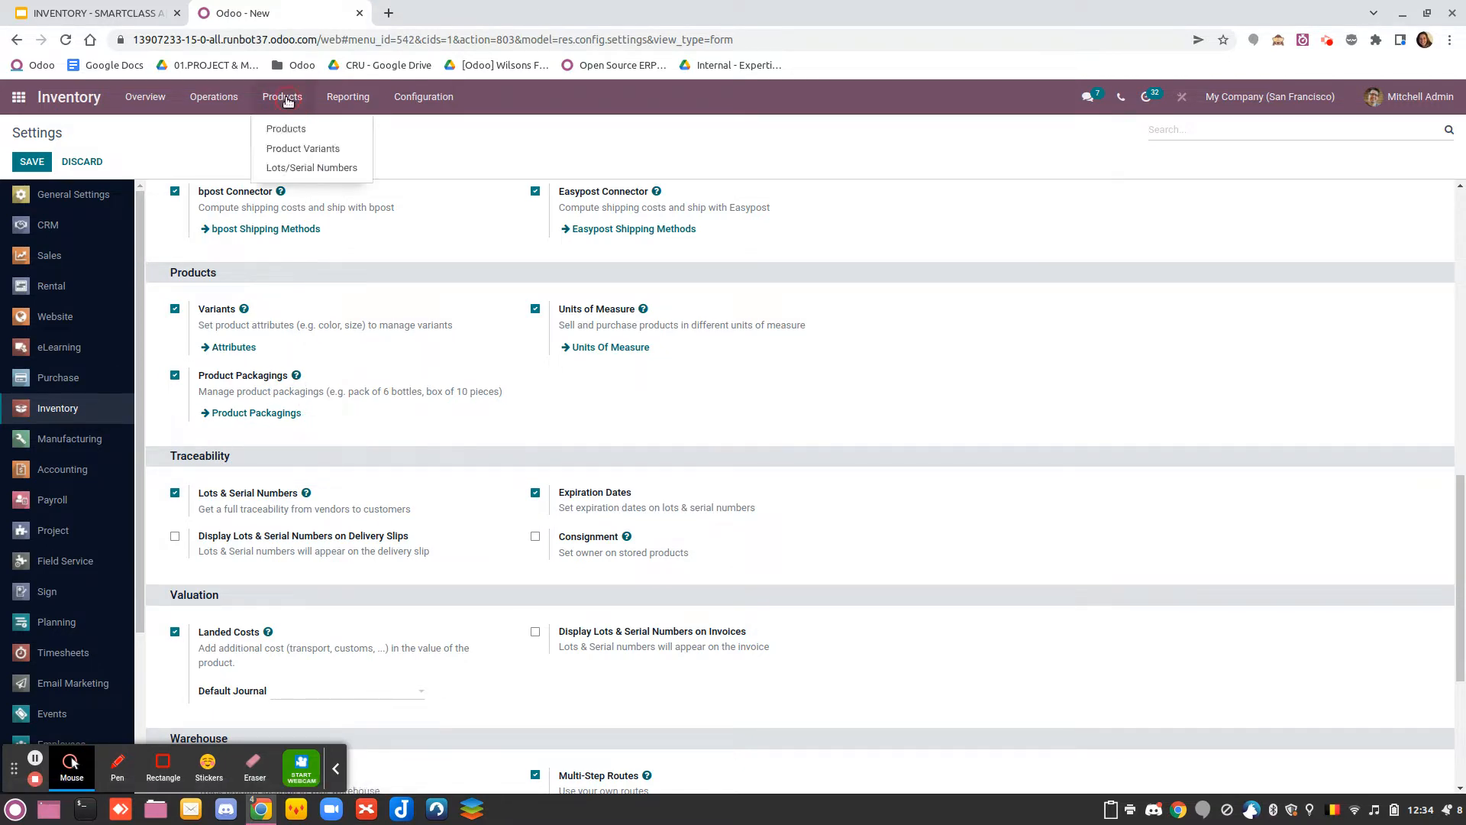
pyautogui.click(287, 129)
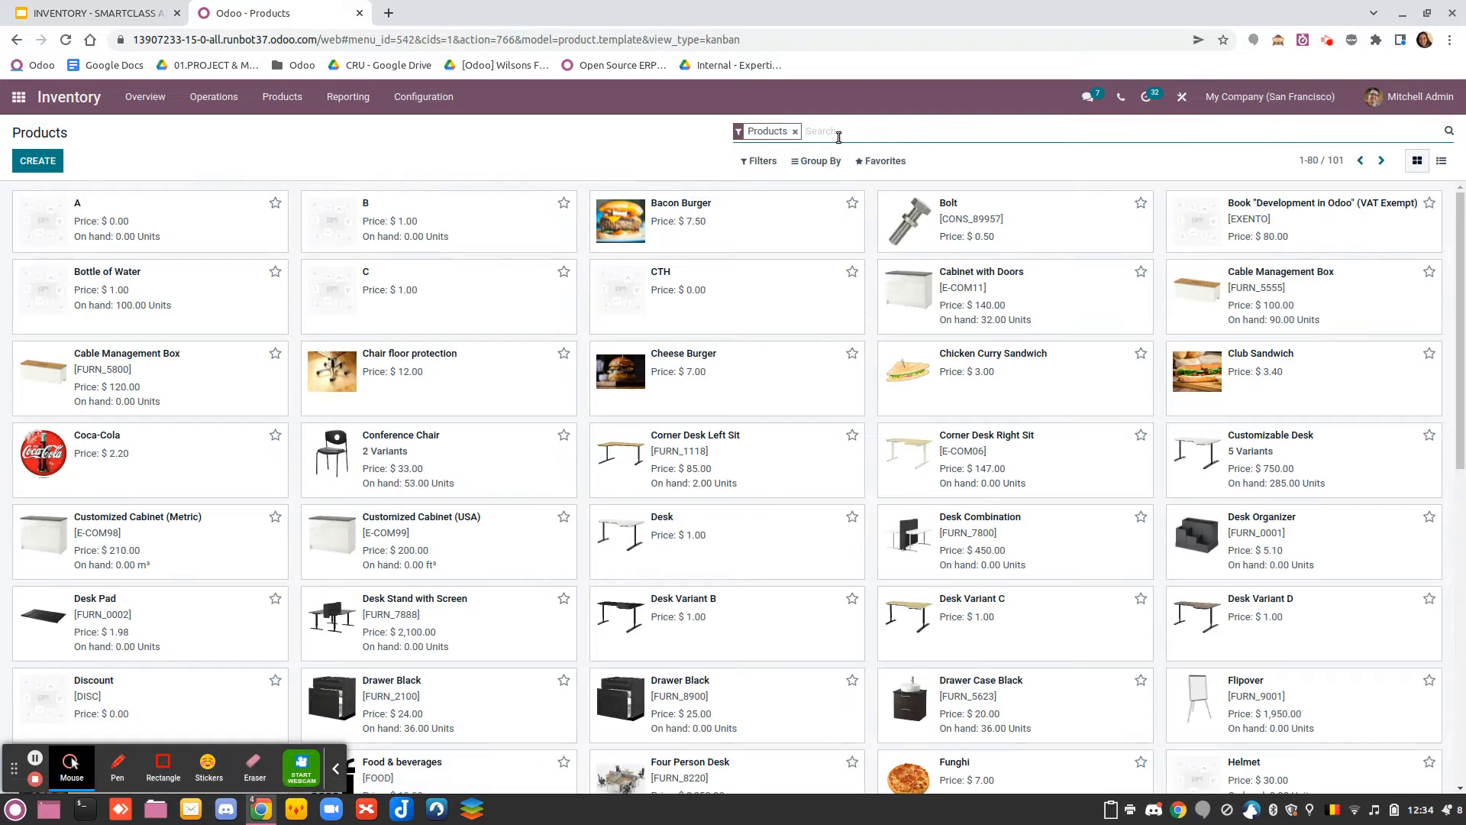
pyautogui.write('bott')
pyautogui.press('Return')
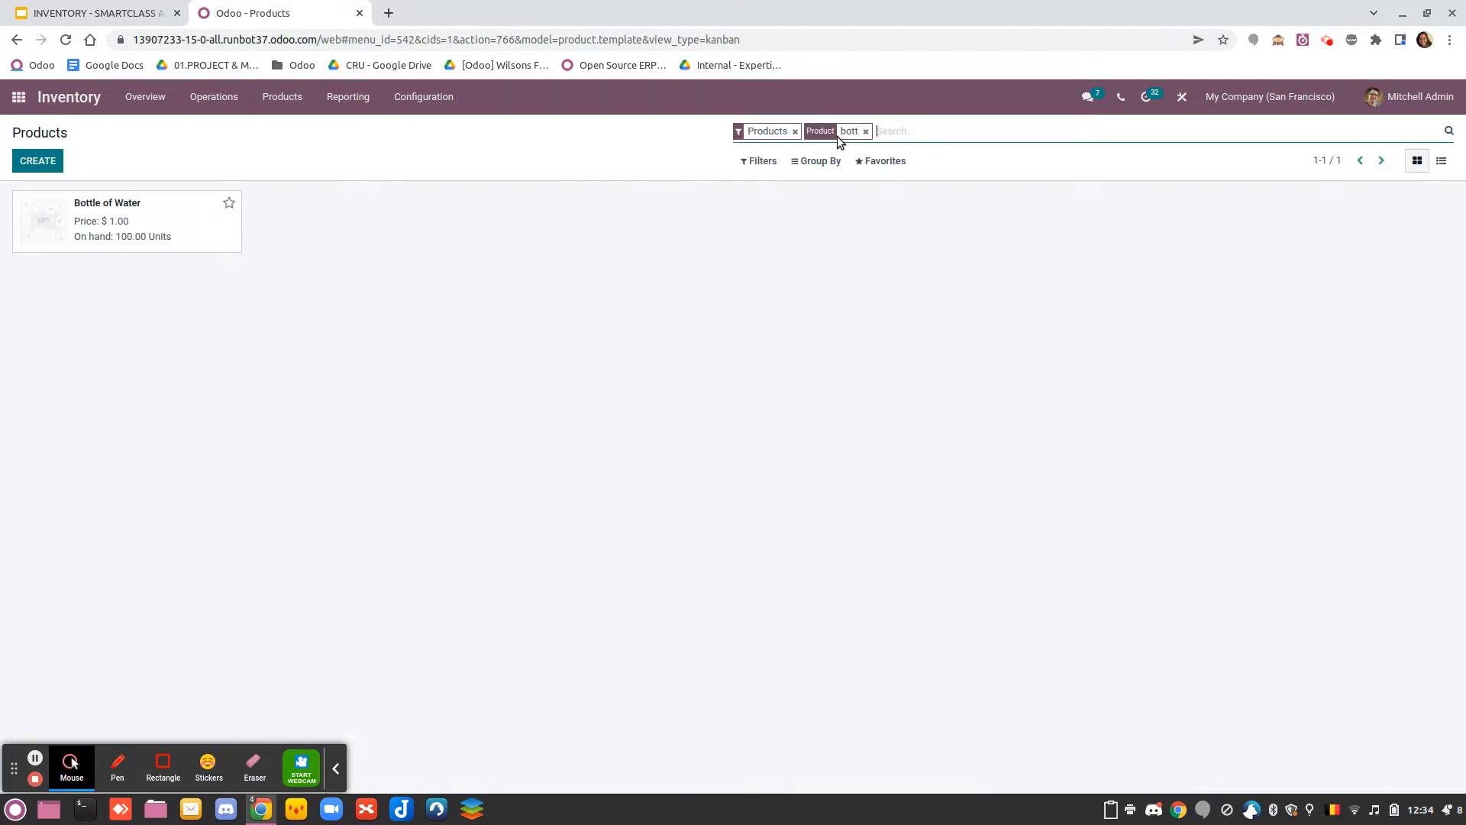
pyautogui.click(157, 231)
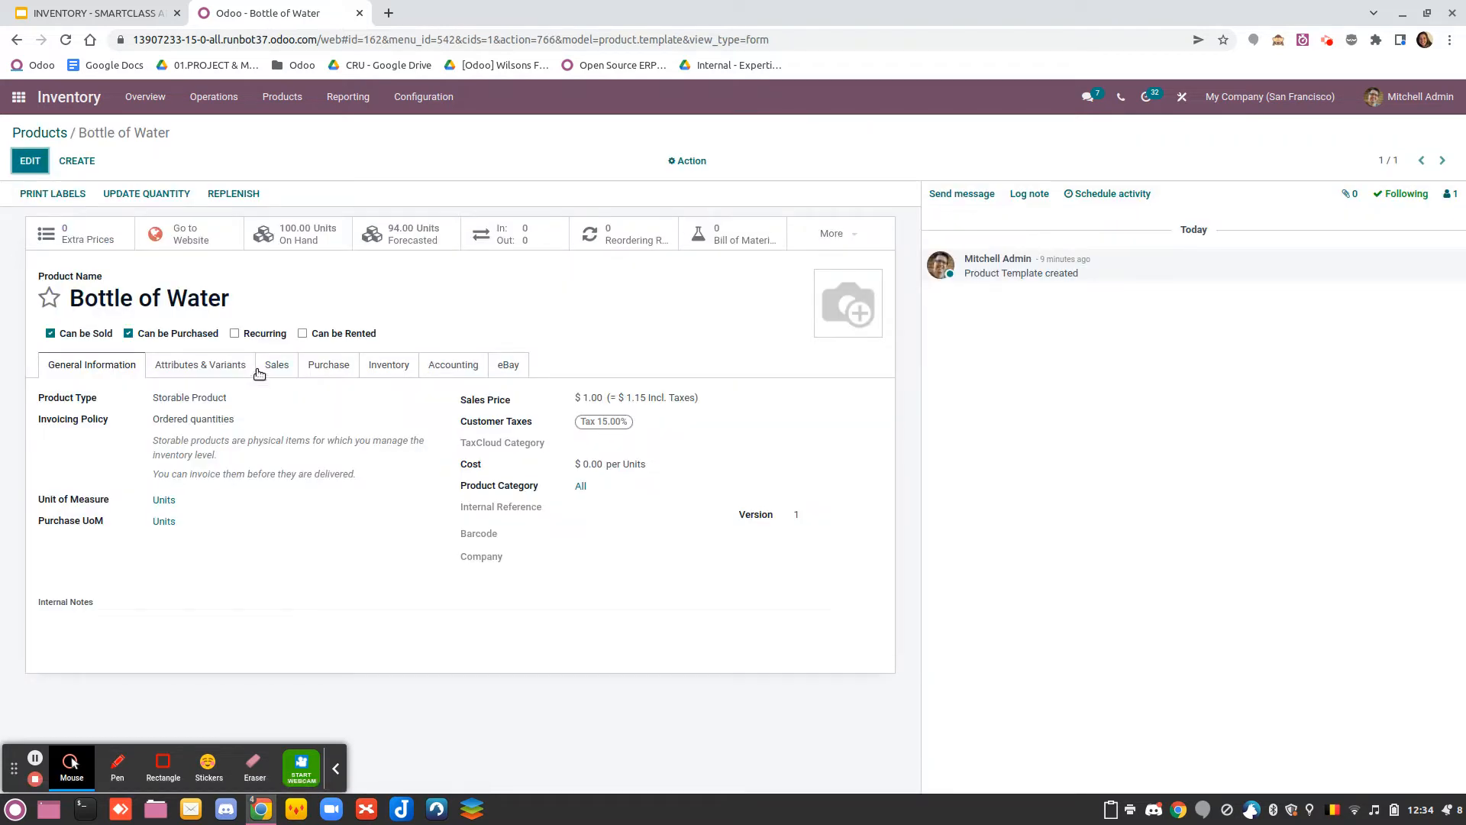
pyautogui.click(391, 366)
pyautogui.scroll(-5, 350, 429)
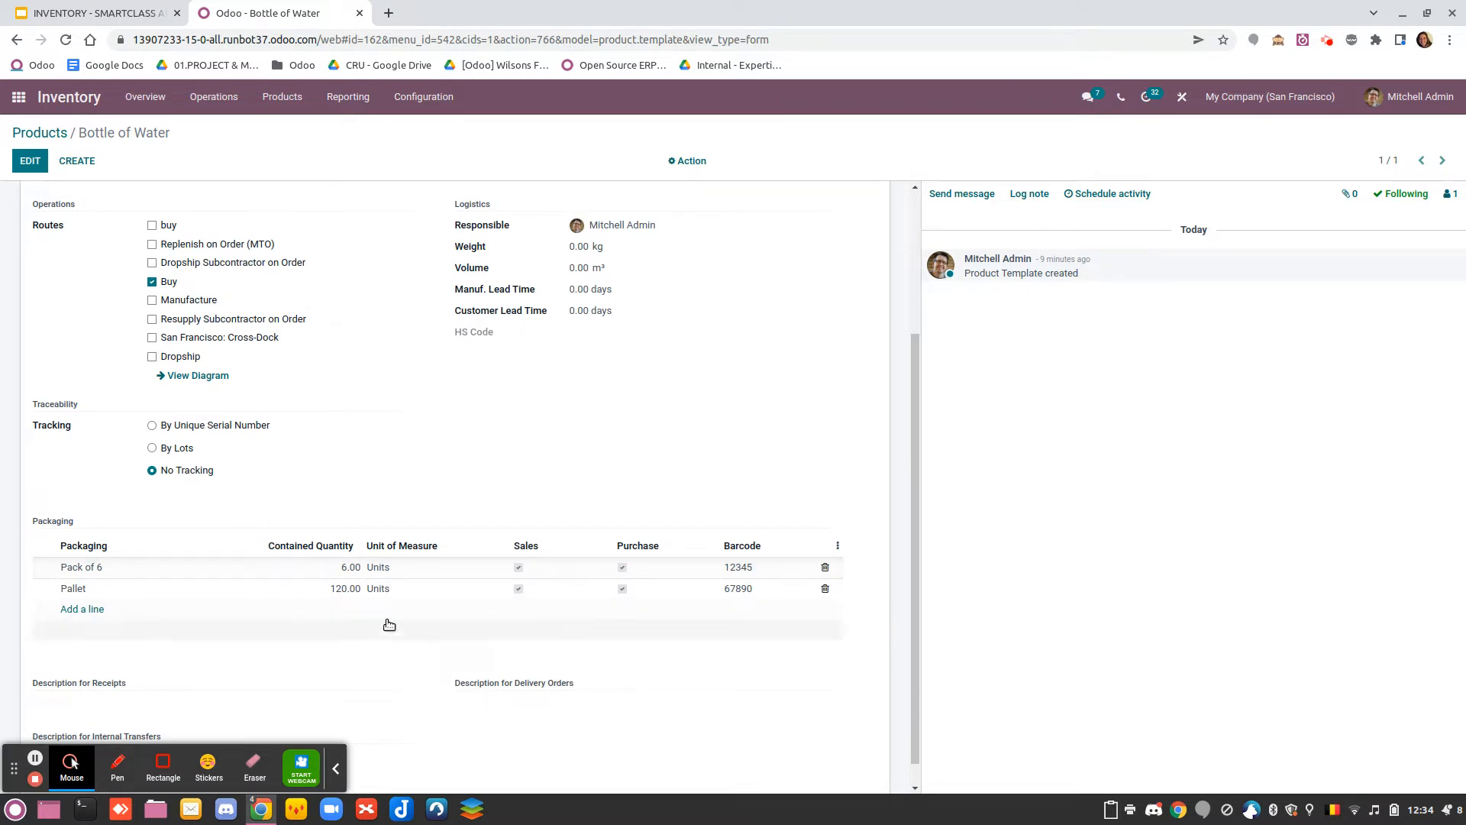
# Add a packaging line named "Box of 2" with a contained quantity of 12 to the Bottle of Water product
pyautogui.click(82, 609)
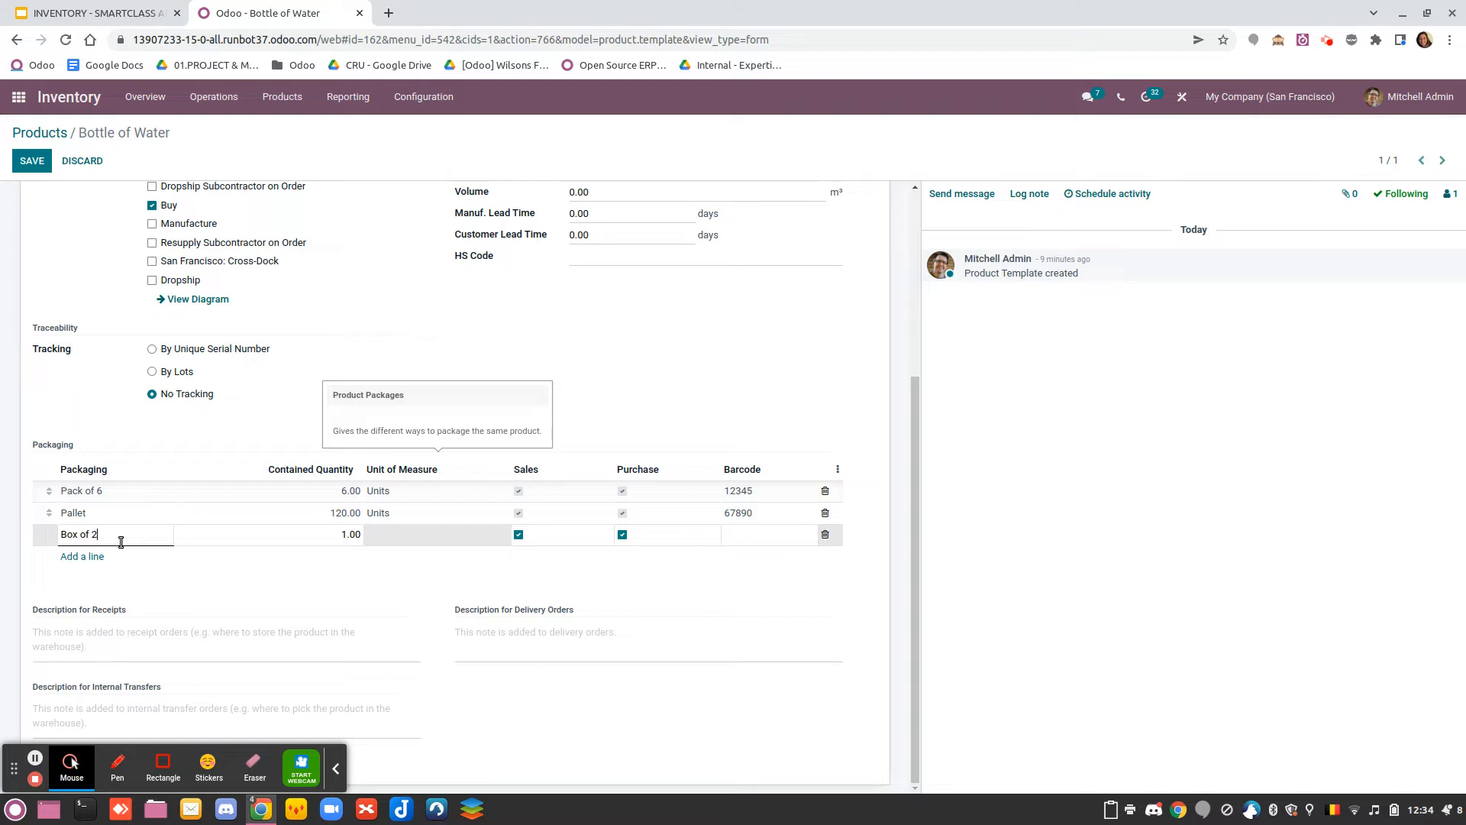
pyautogui.click(294, 537)
pyautogui.write('12')
pyautogui.click(397, 454)
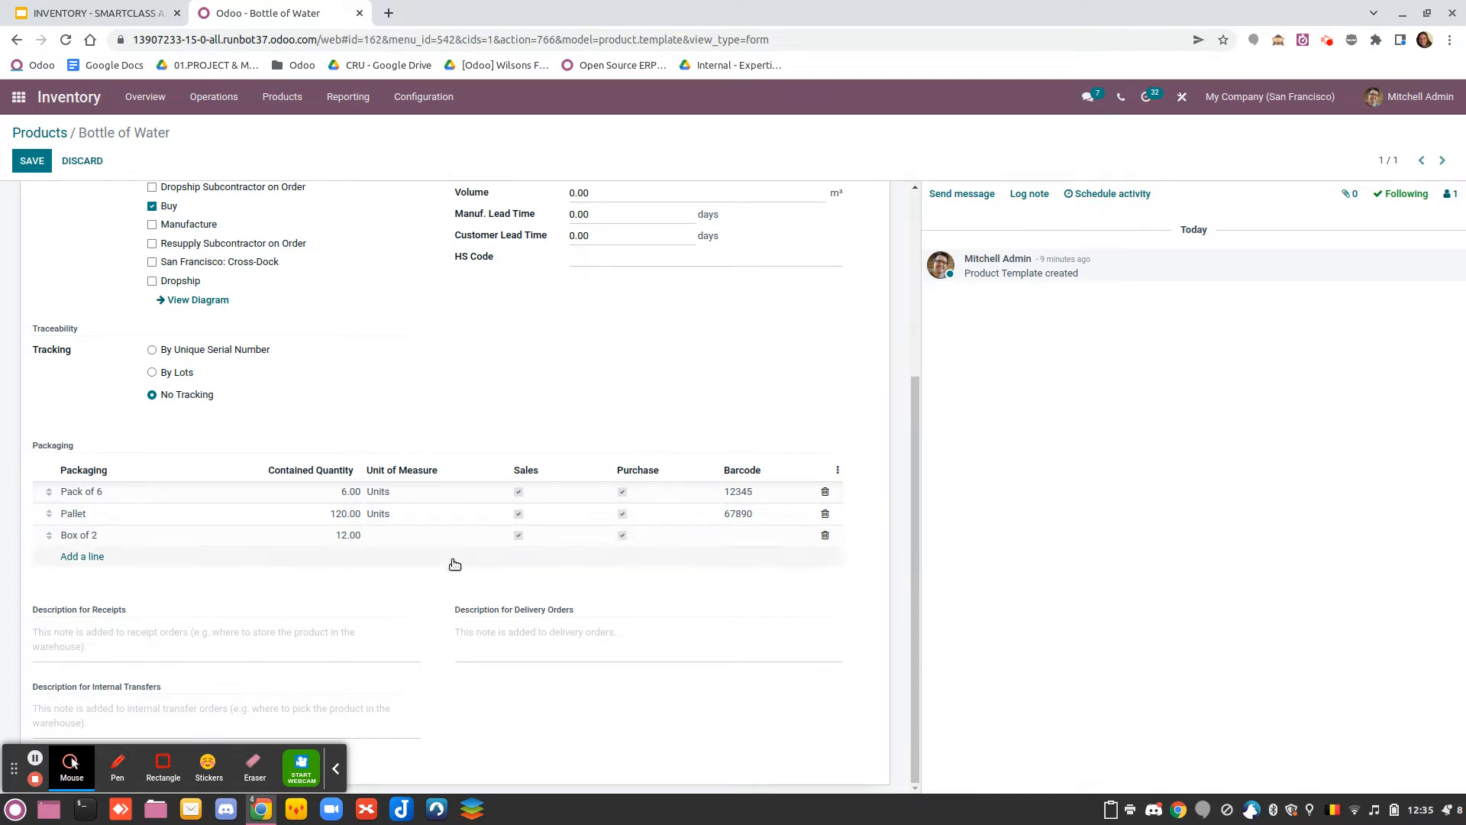
pyautogui.scroll(4, 353, 528)
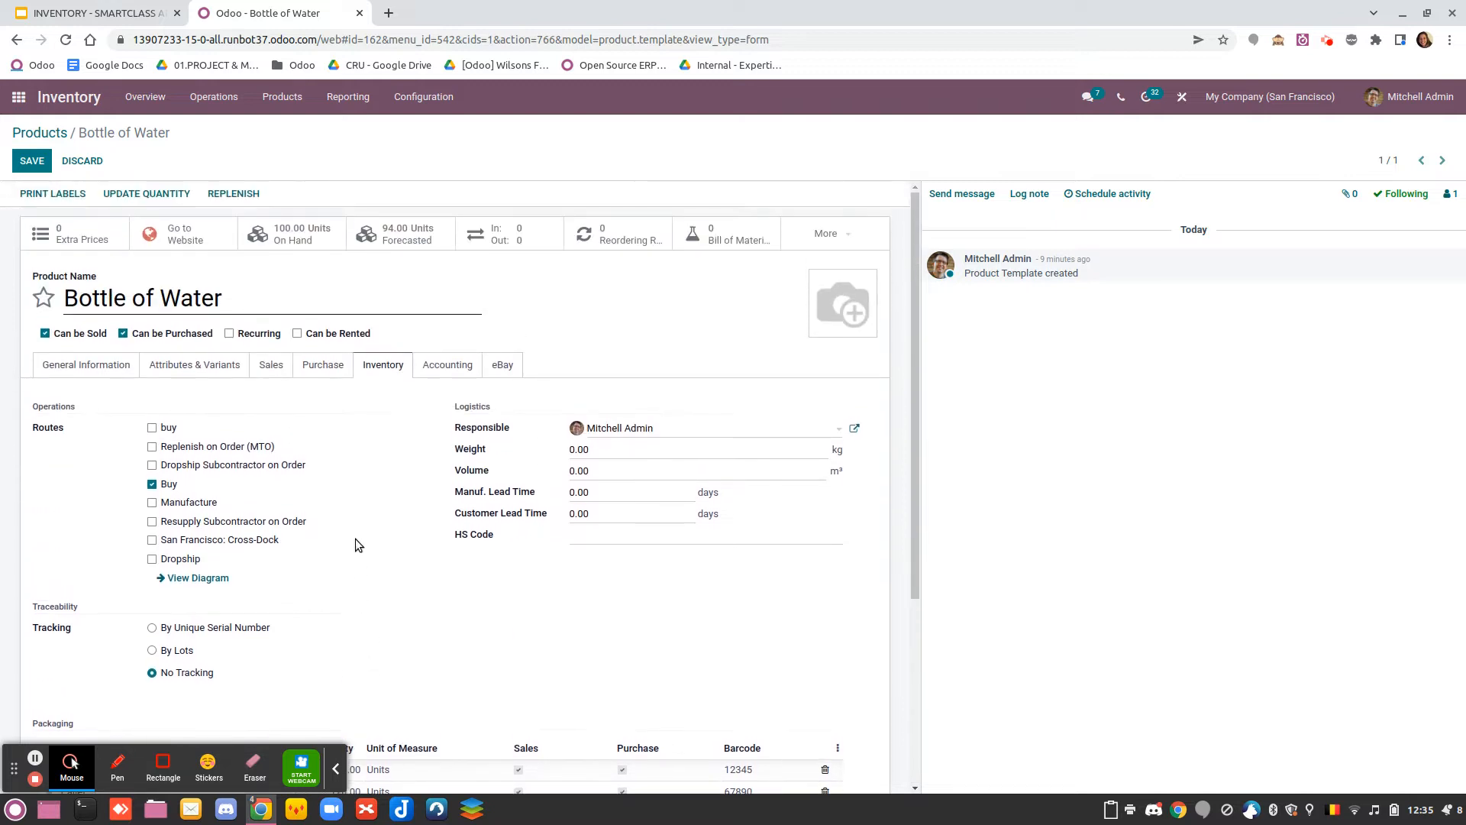
# Switch to the Sales app and create a new quotation for the customer Deco Addict
pyautogui.click(17, 97)
pyautogui.scroll(-2, 655, 555)
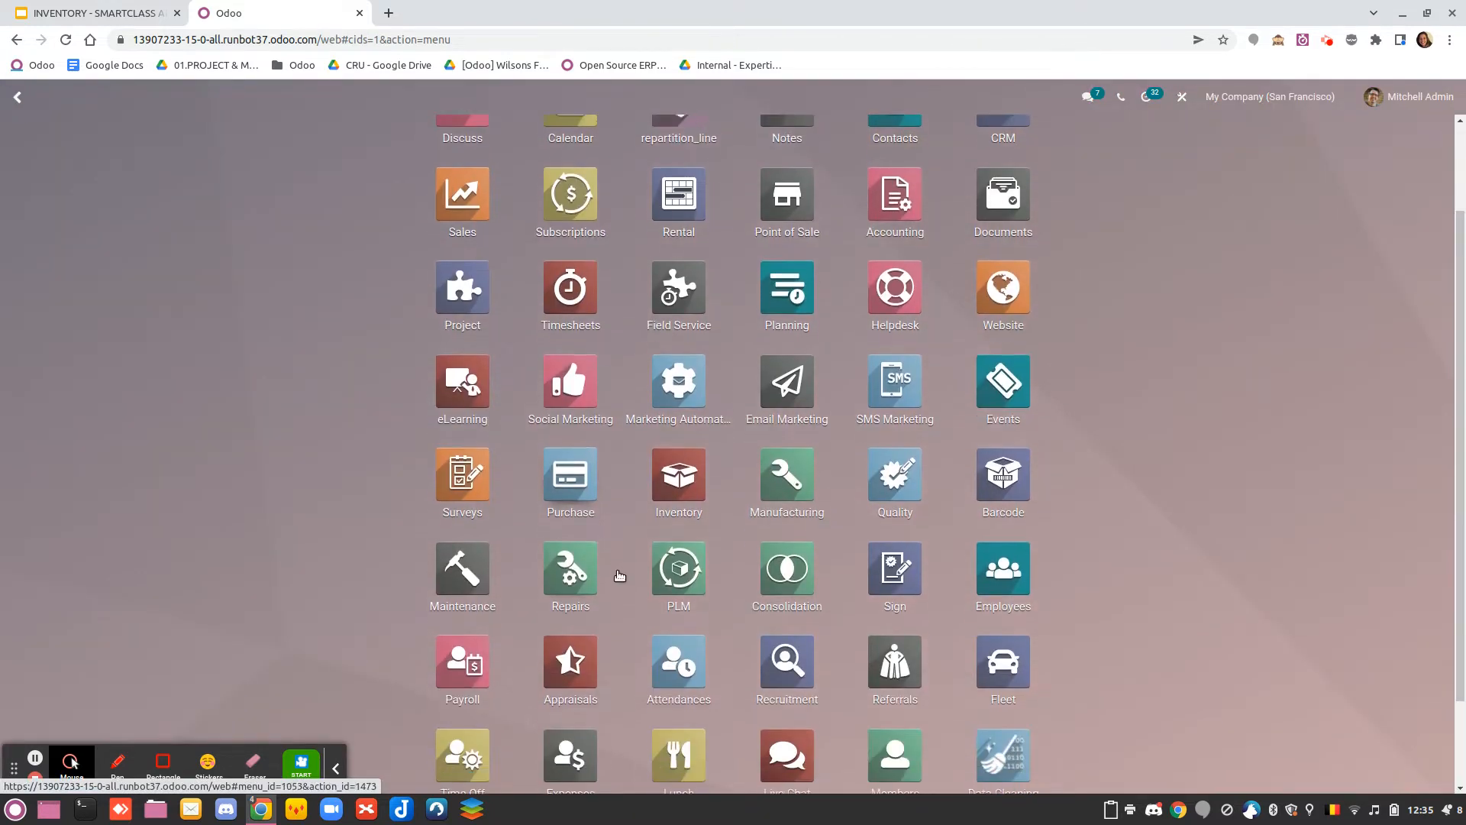
pyautogui.write('sal')
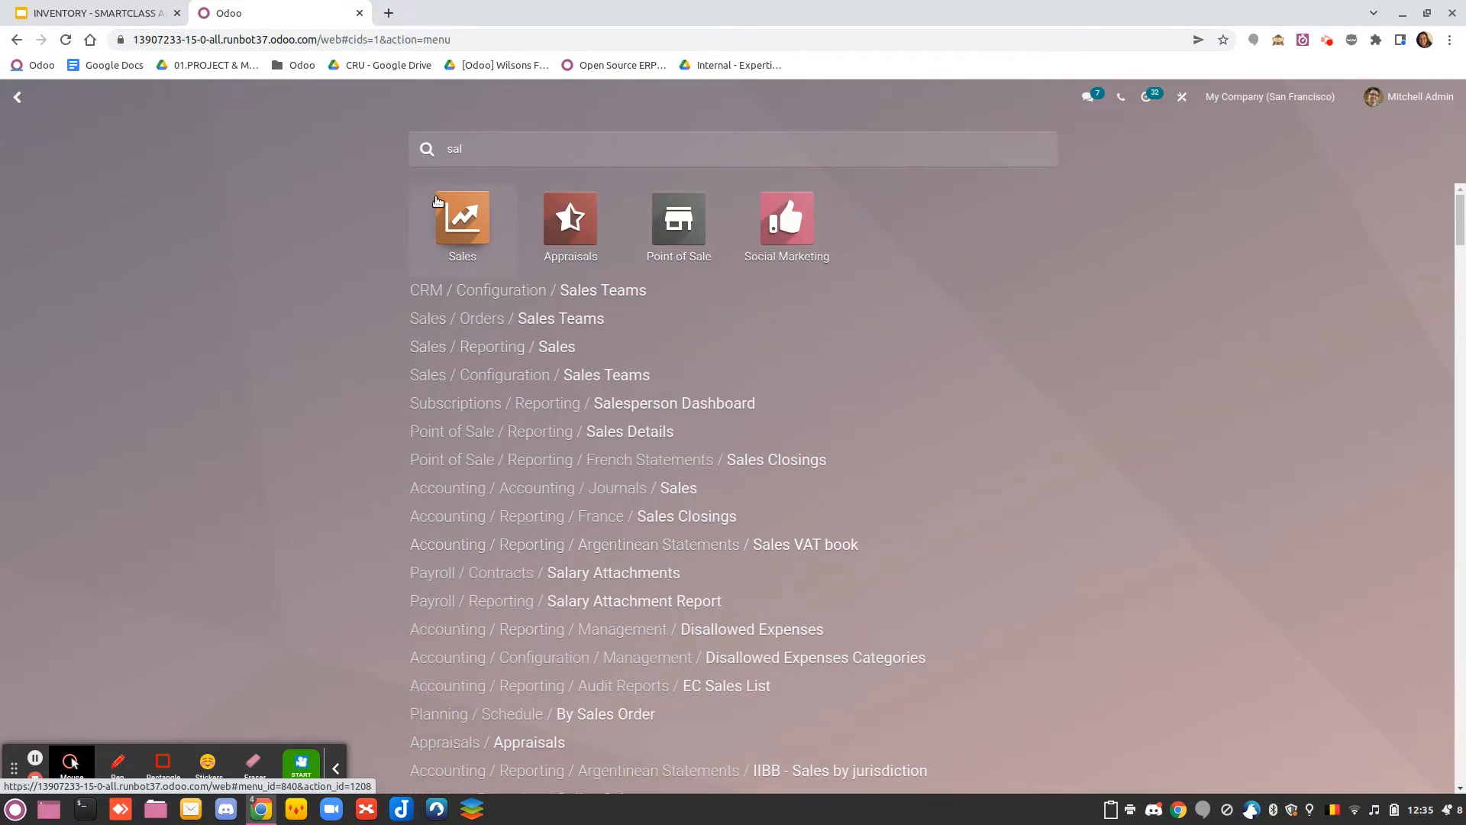
pyautogui.click(456, 212)
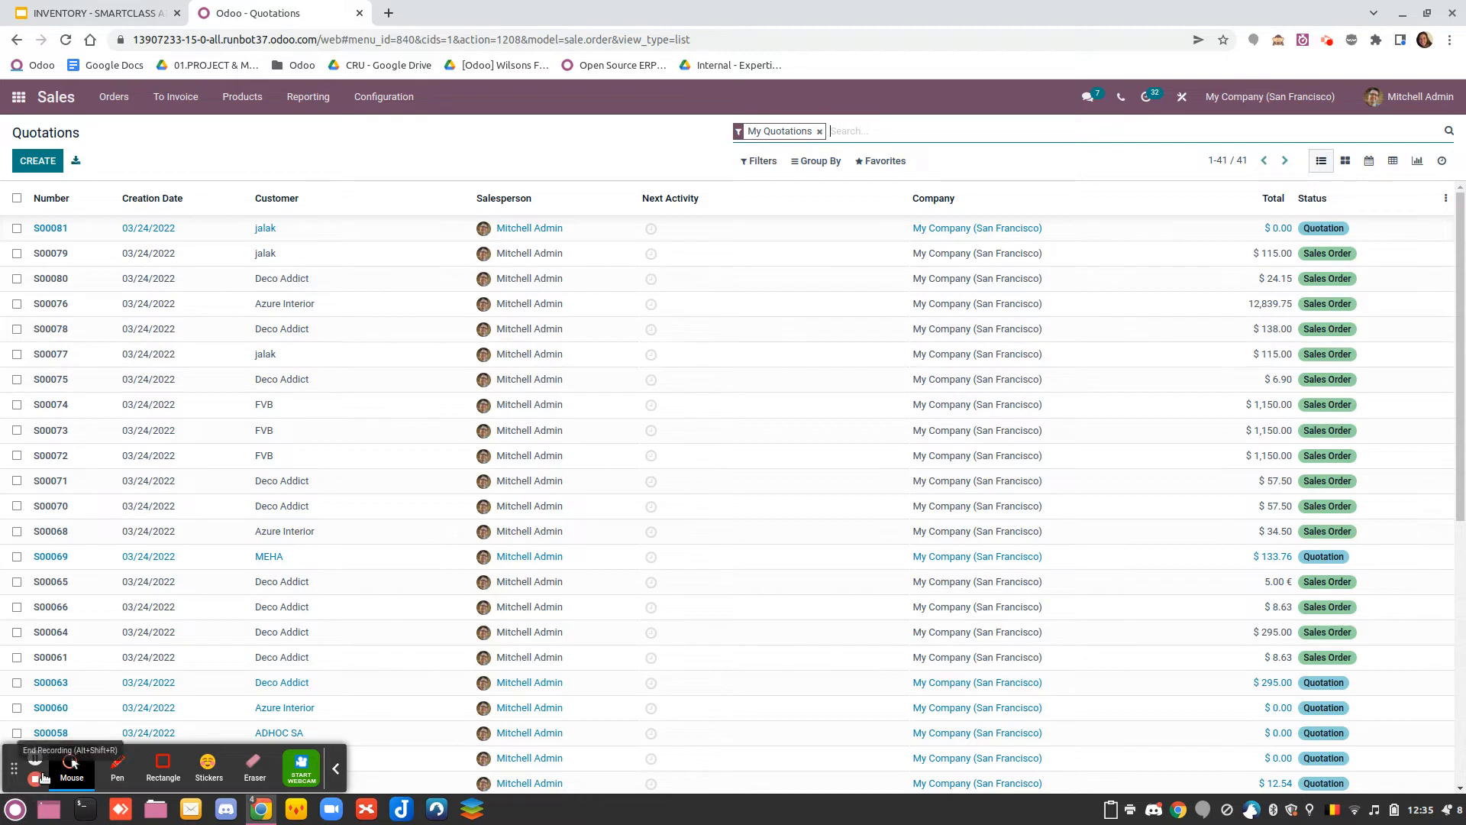
pyautogui.click(37, 161)
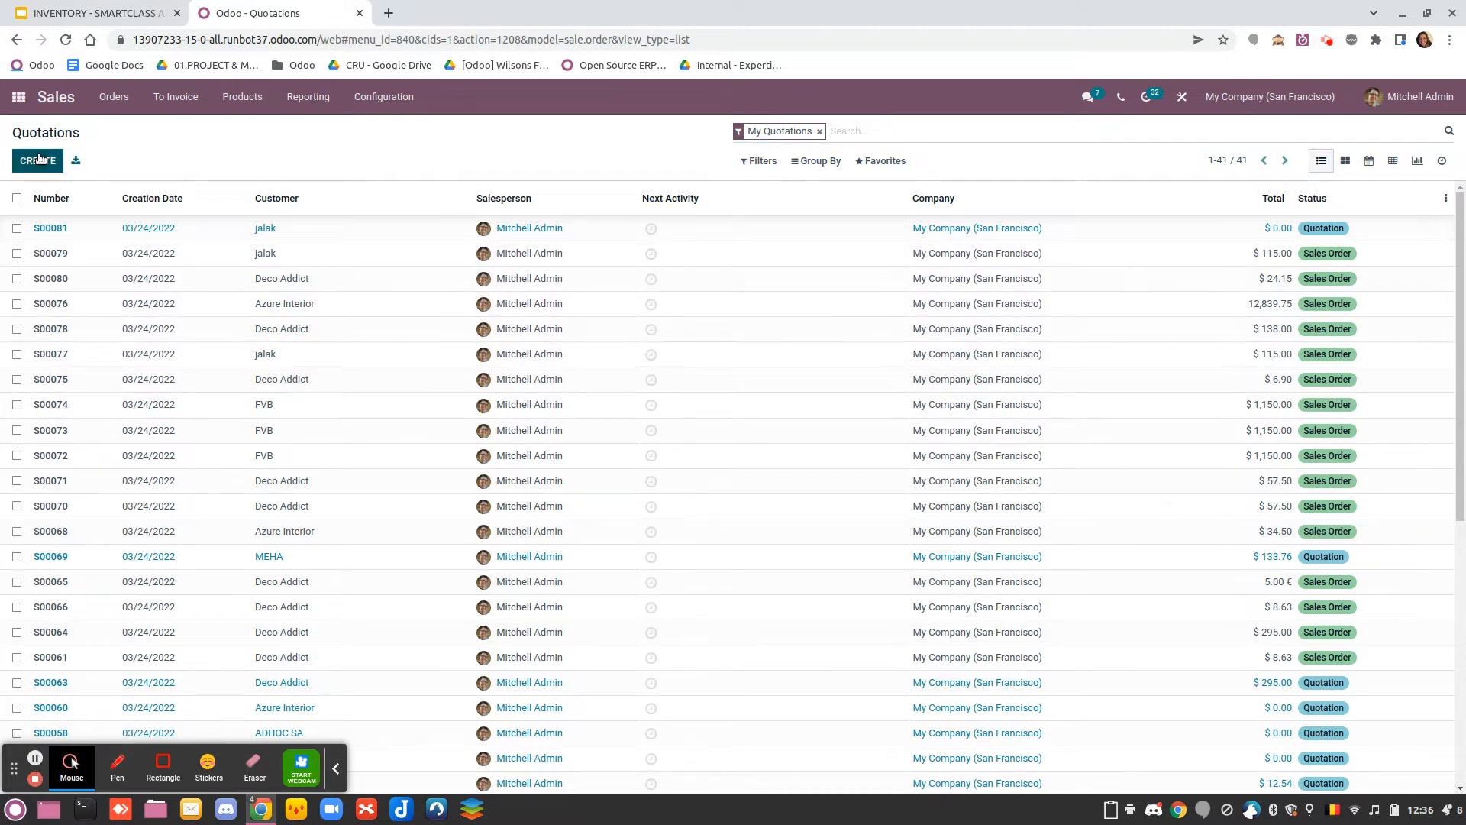
pyautogui.click(212, 329)
pyautogui.click(208, 348)
# Add an order line for 6 units of Bottle of Water to the quotation
pyautogui.click(79, 545)
pyautogui.write('bott')
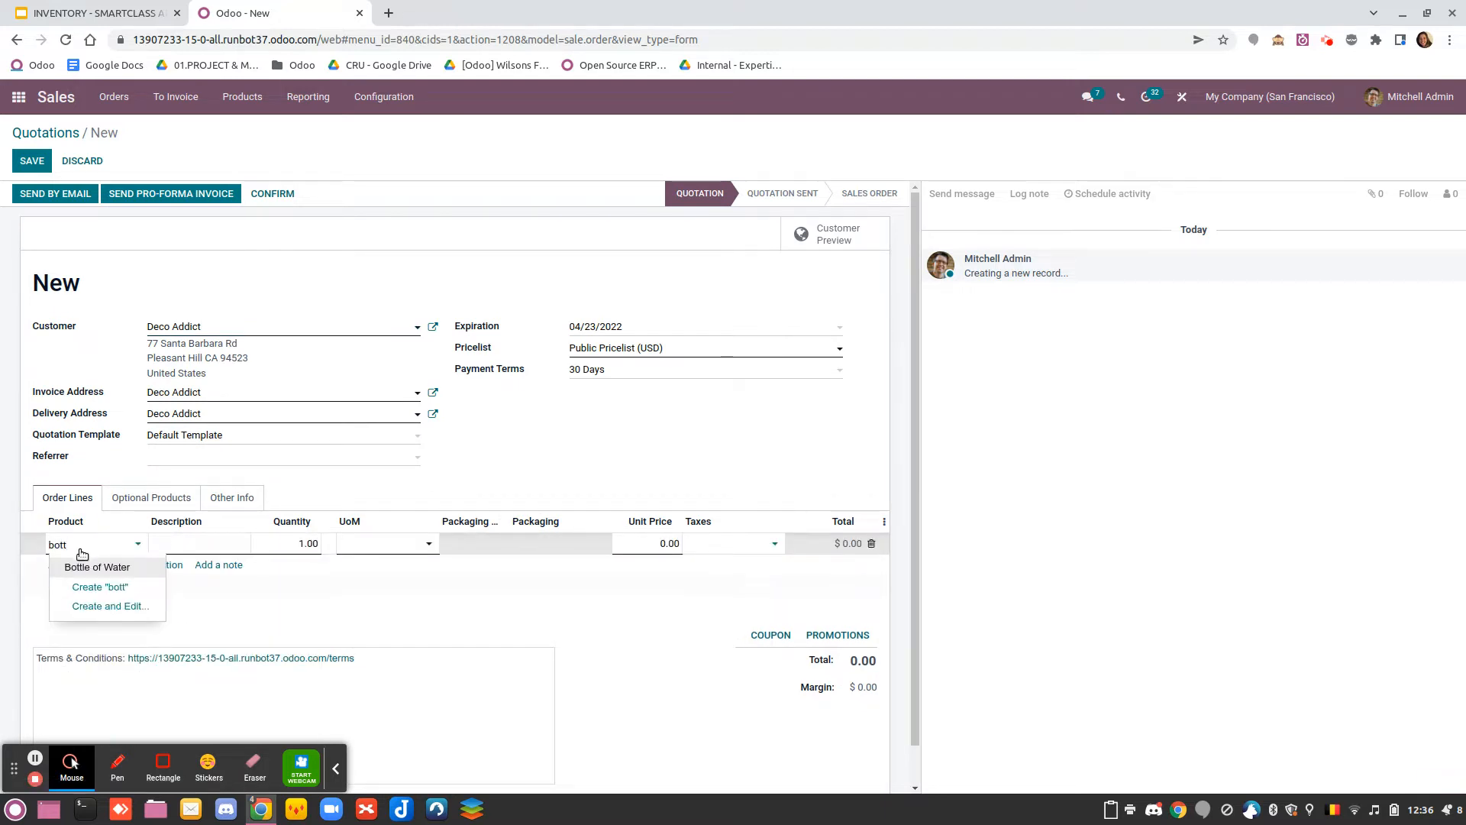
pyautogui.click(92, 567)
pyautogui.click(272, 558)
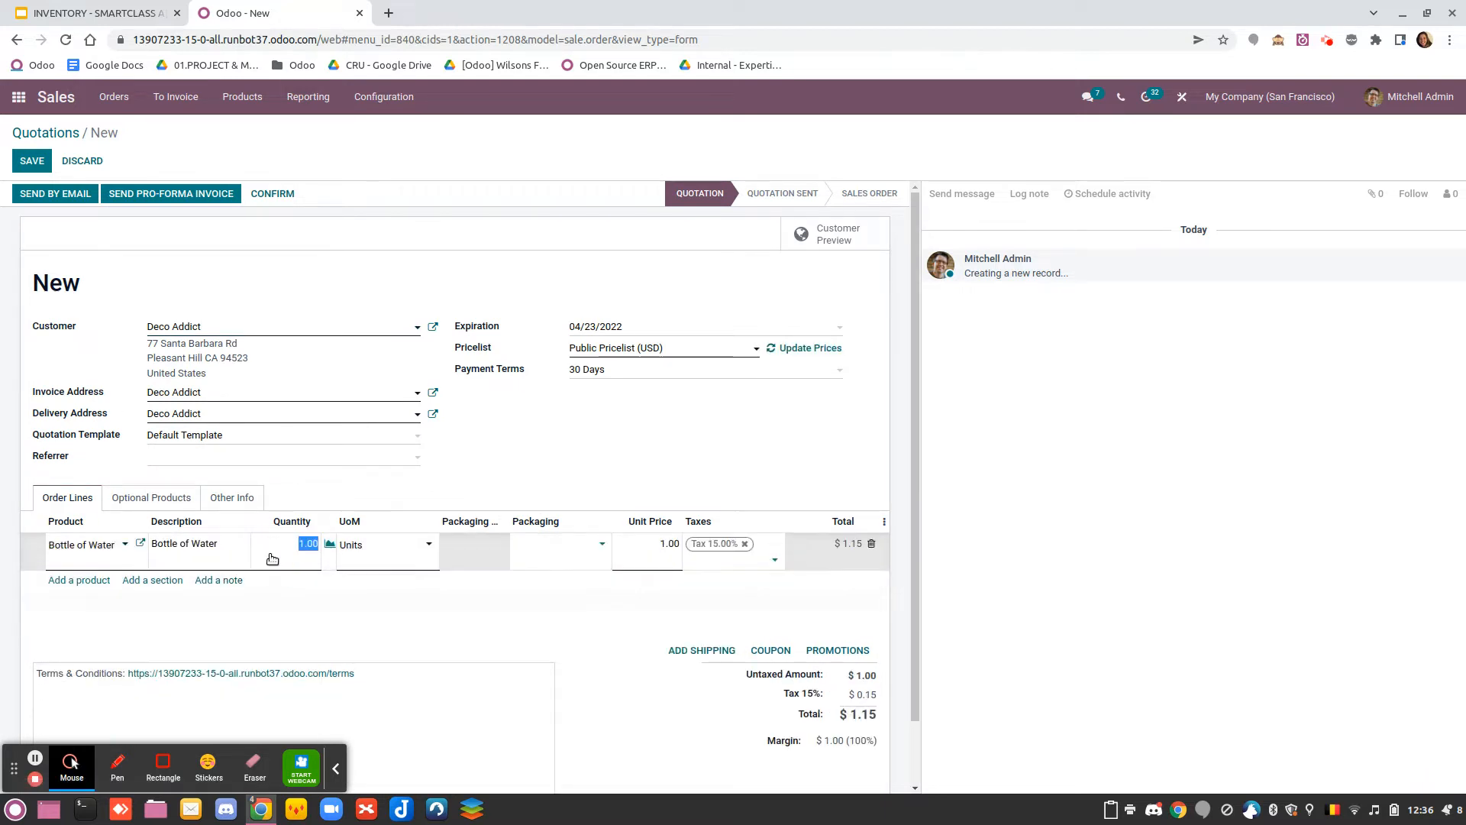
pyautogui.write('6')
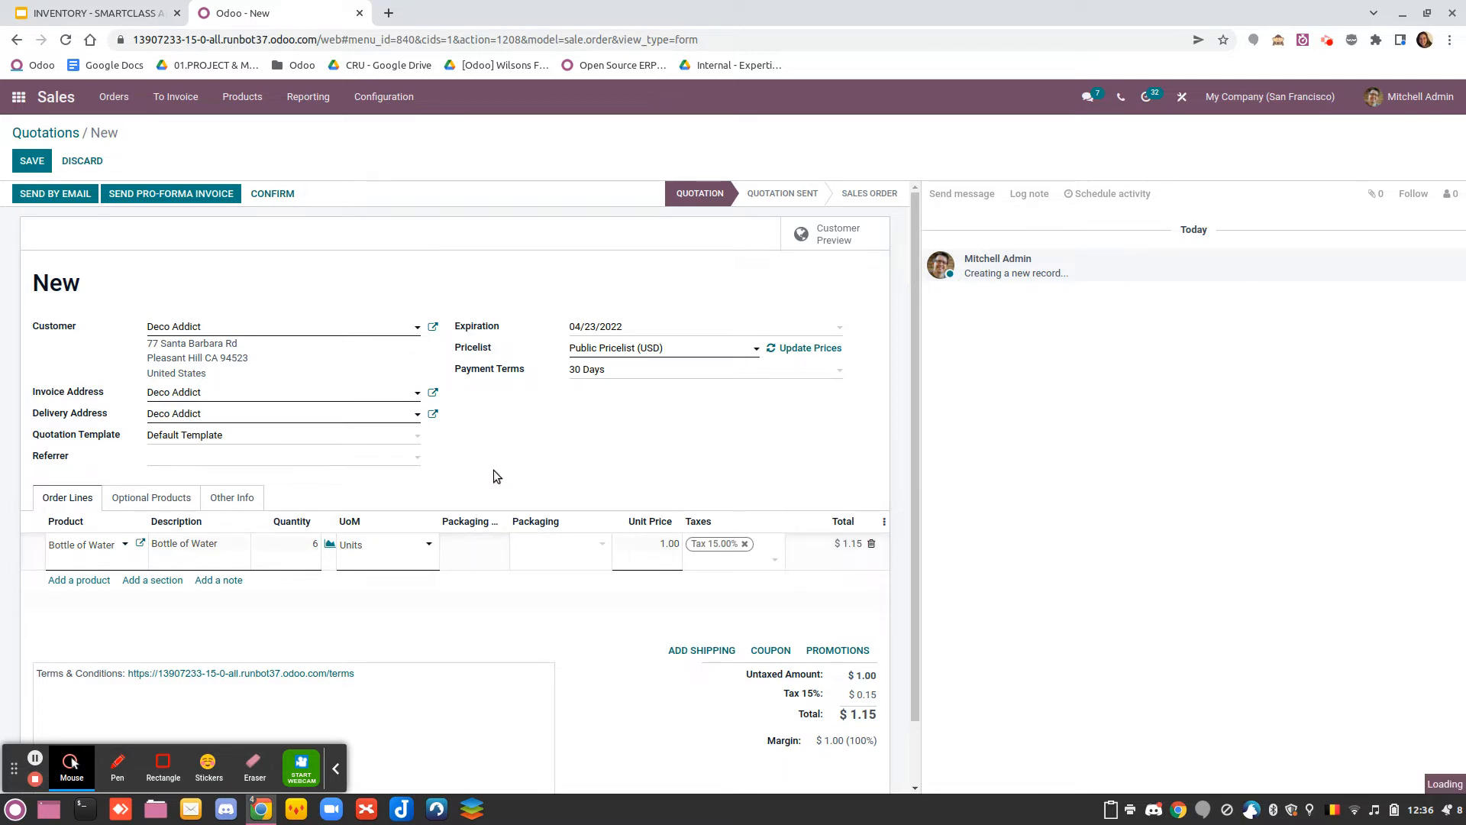
pyautogui.click(491, 474)
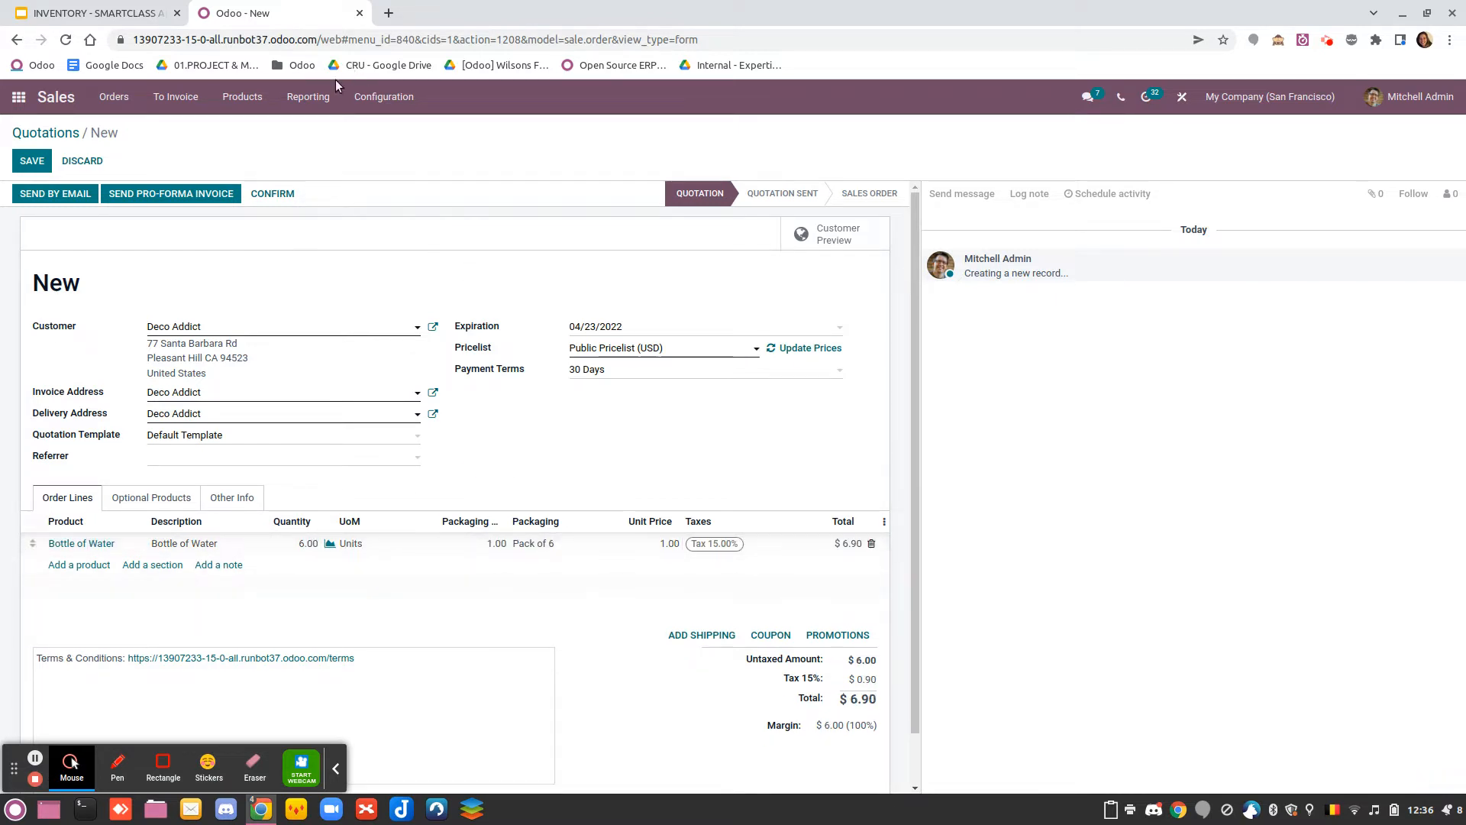
# Confirm the quotation and open the pick transfer among its deliveries
pyautogui.click(274, 195)
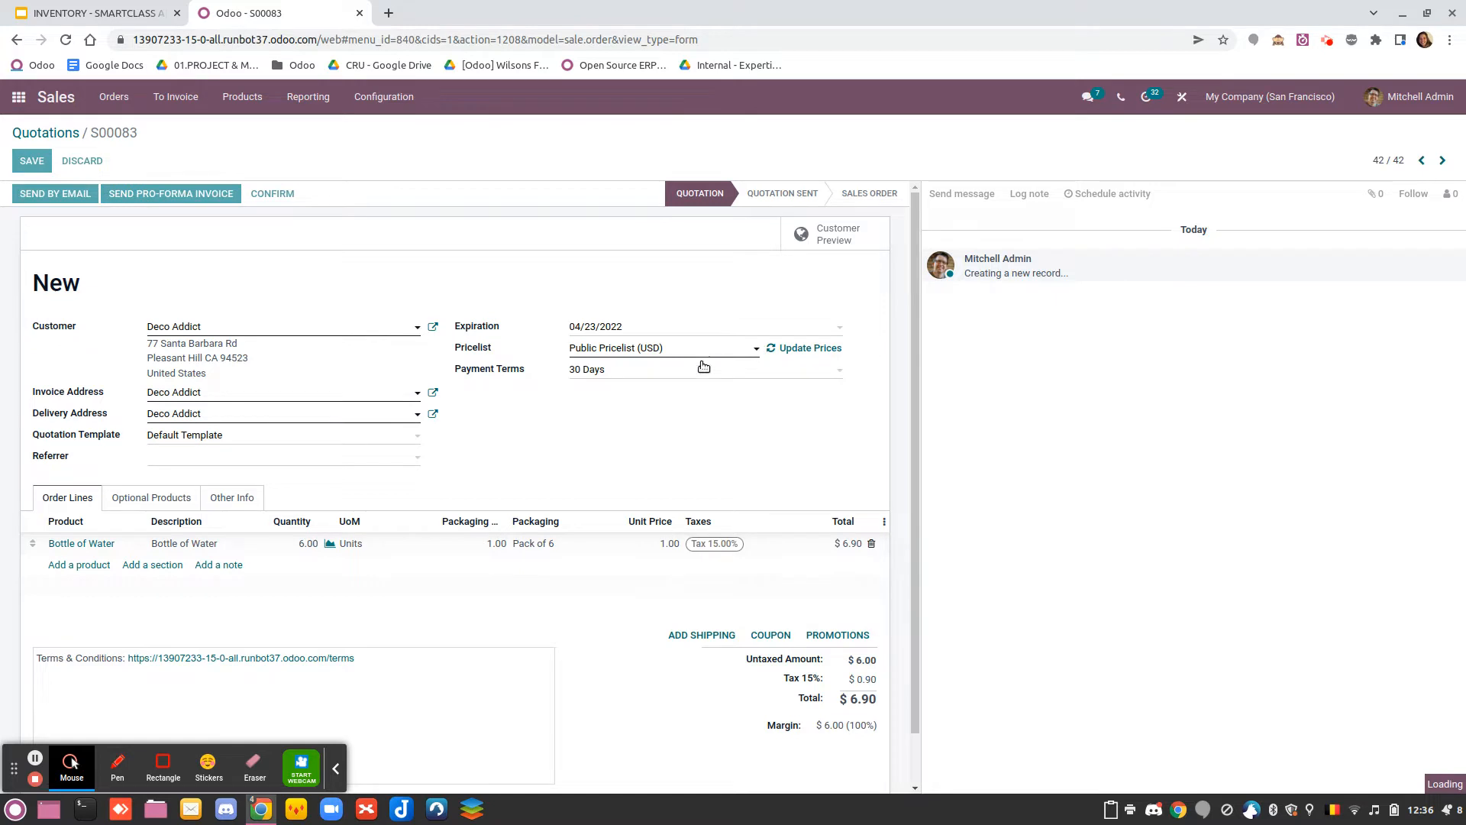
pyautogui.click(810, 243)
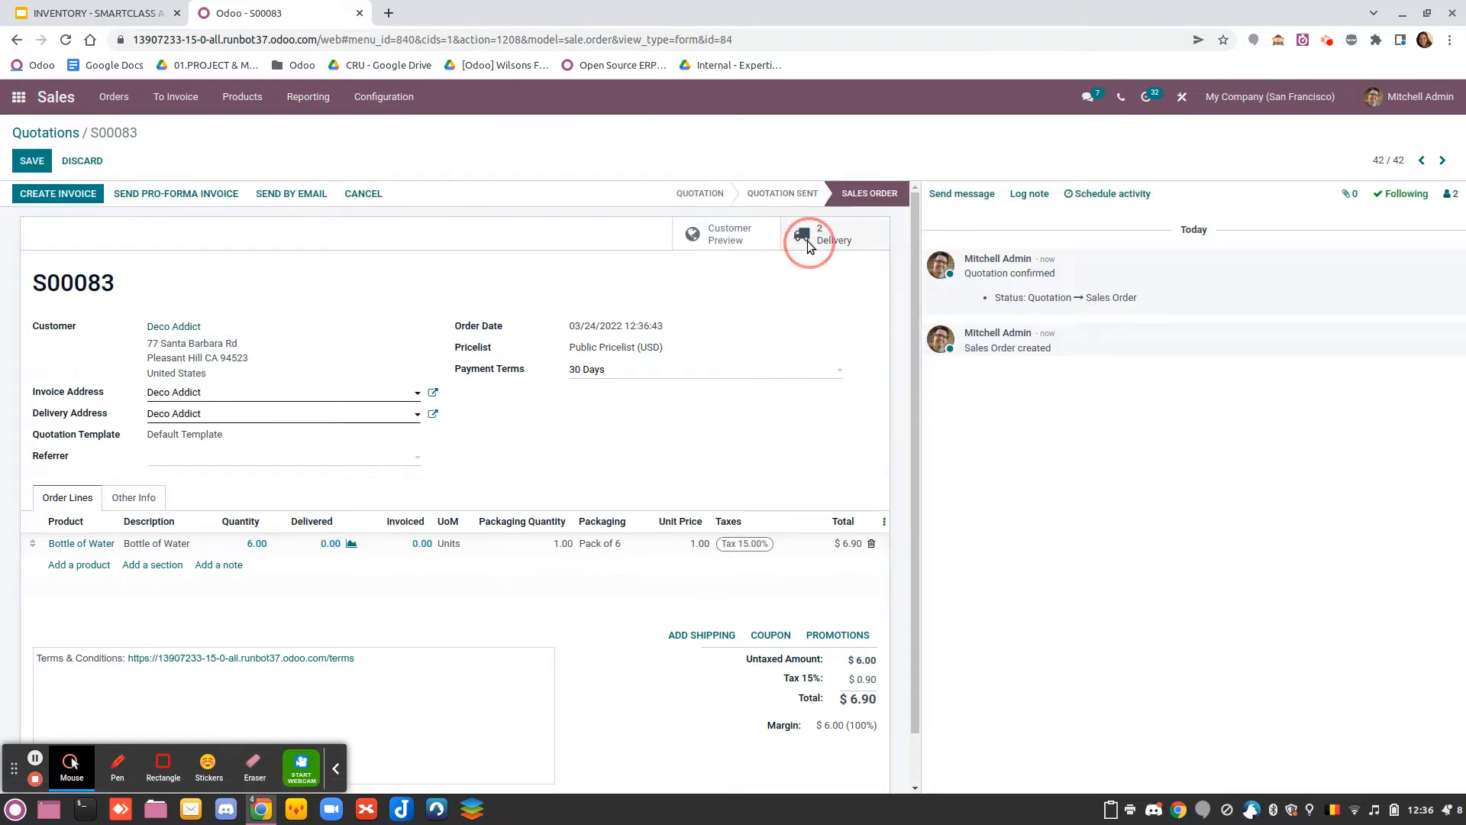
pyautogui.click(230, 260)
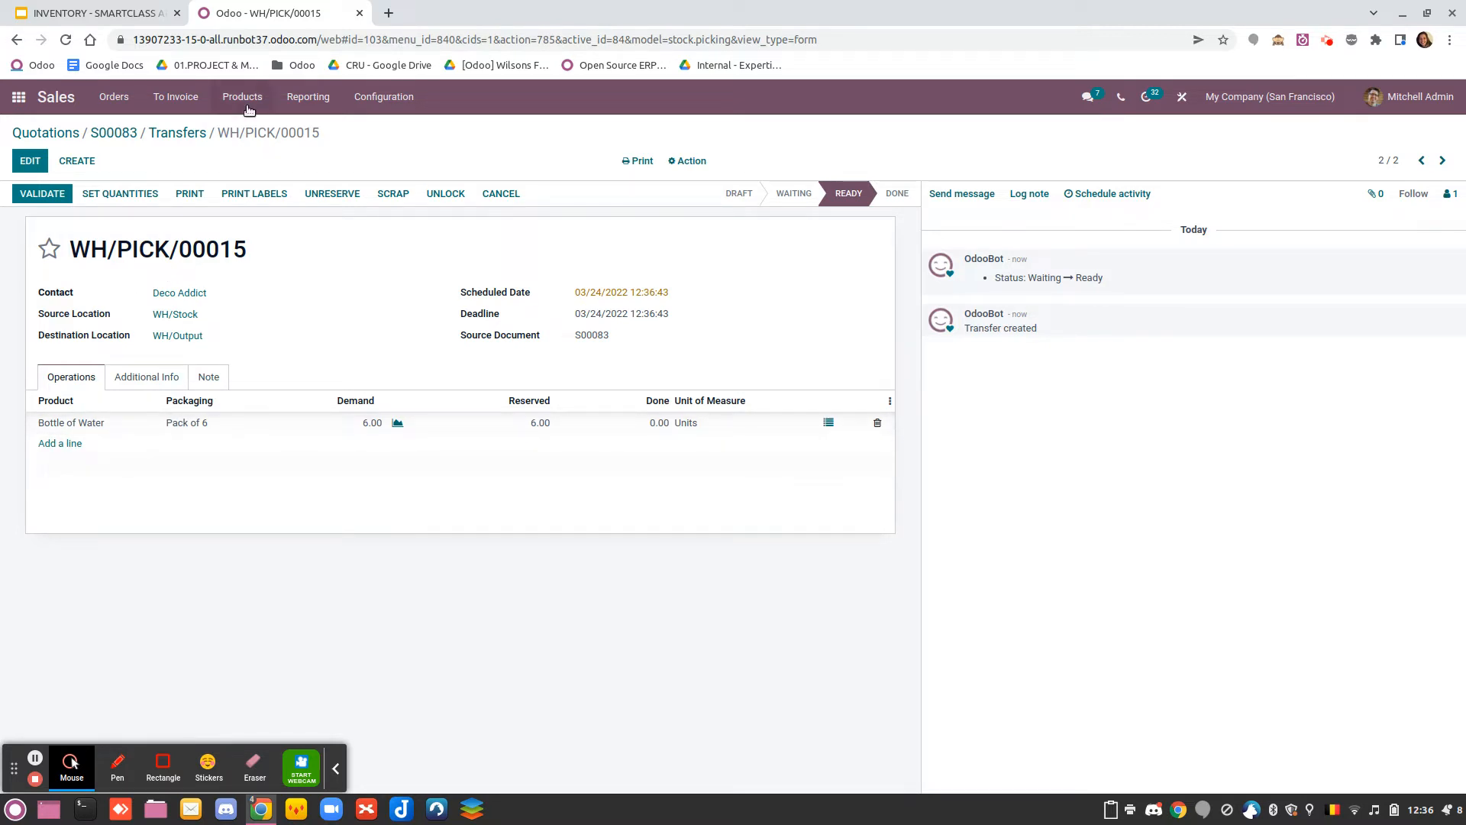
# Open the Bottle of Water product from the transfer and go to its product category, All
pyautogui.click(384, 97)
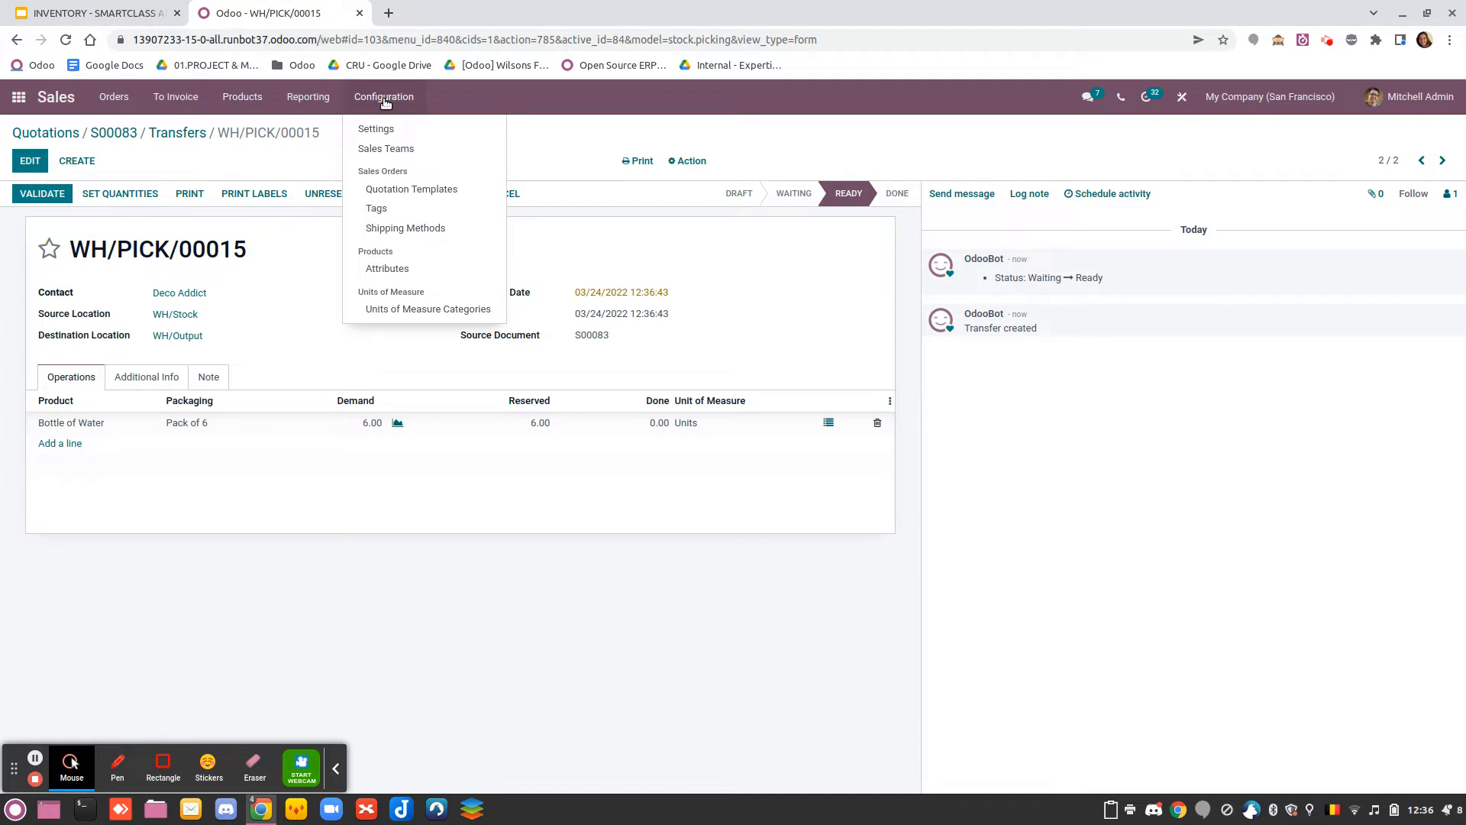
pyautogui.moveTo(257, 94)
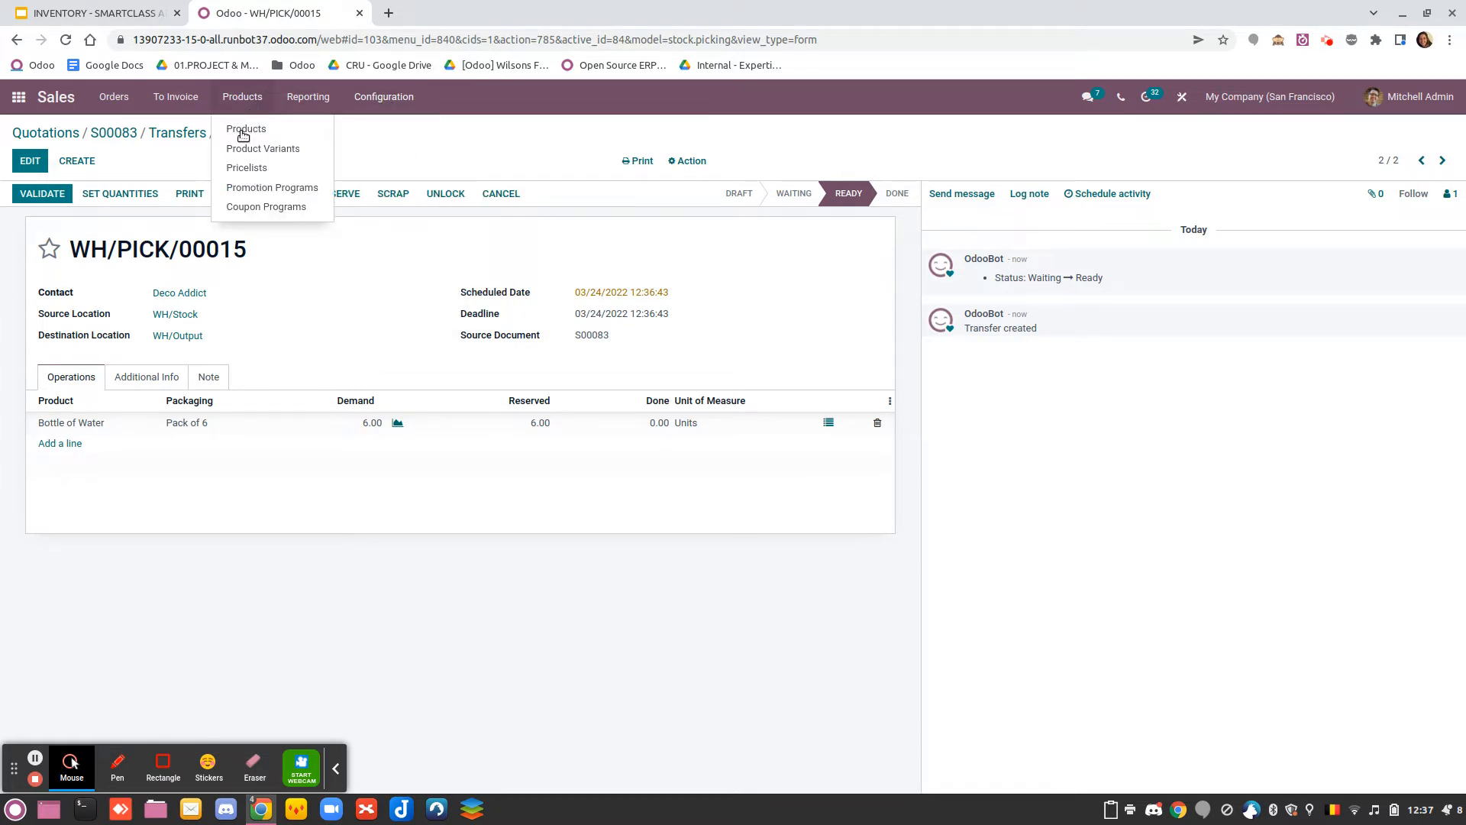
pyautogui.click(95, 425)
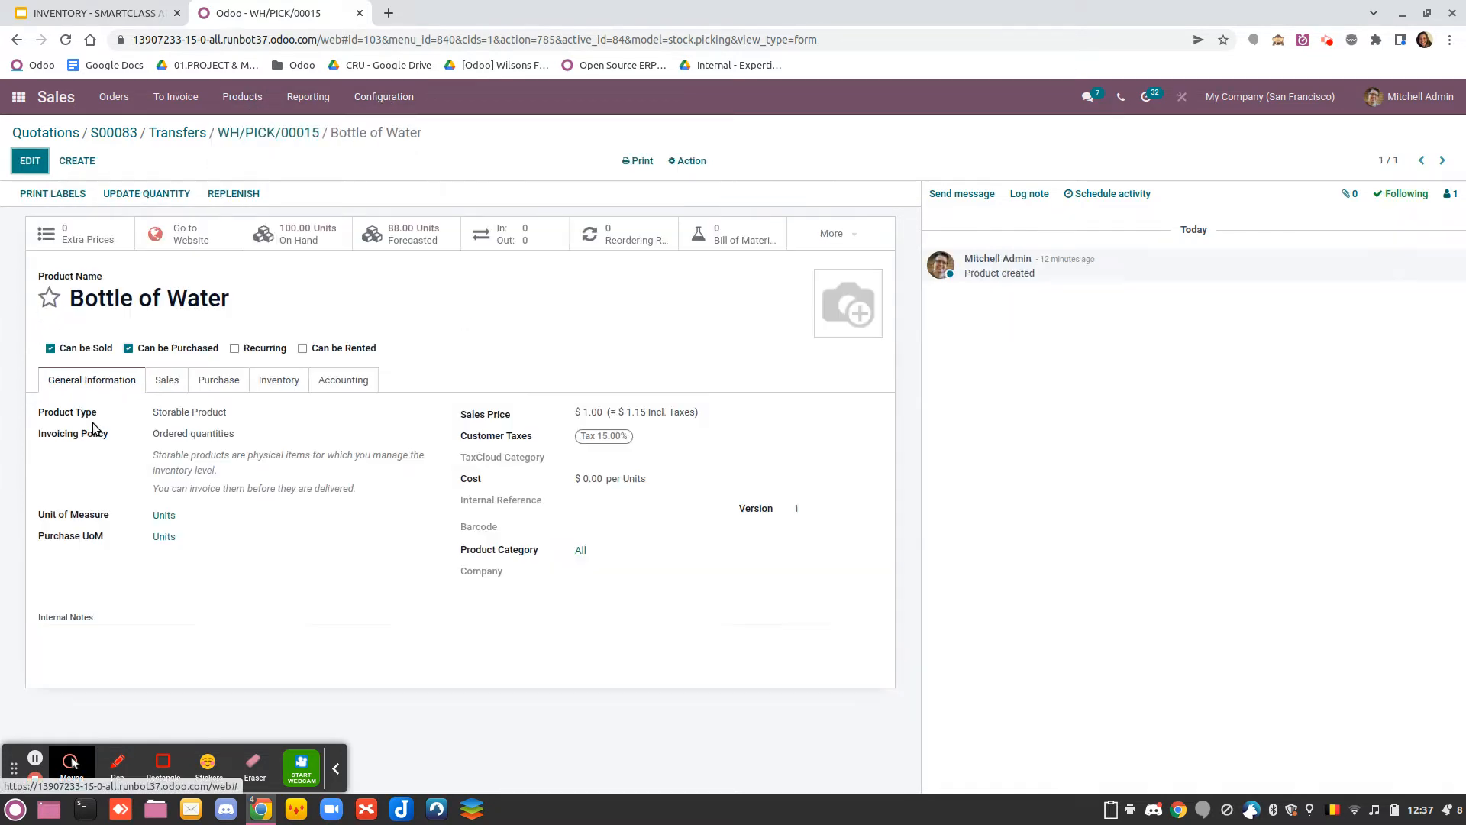
pyautogui.click(580, 551)
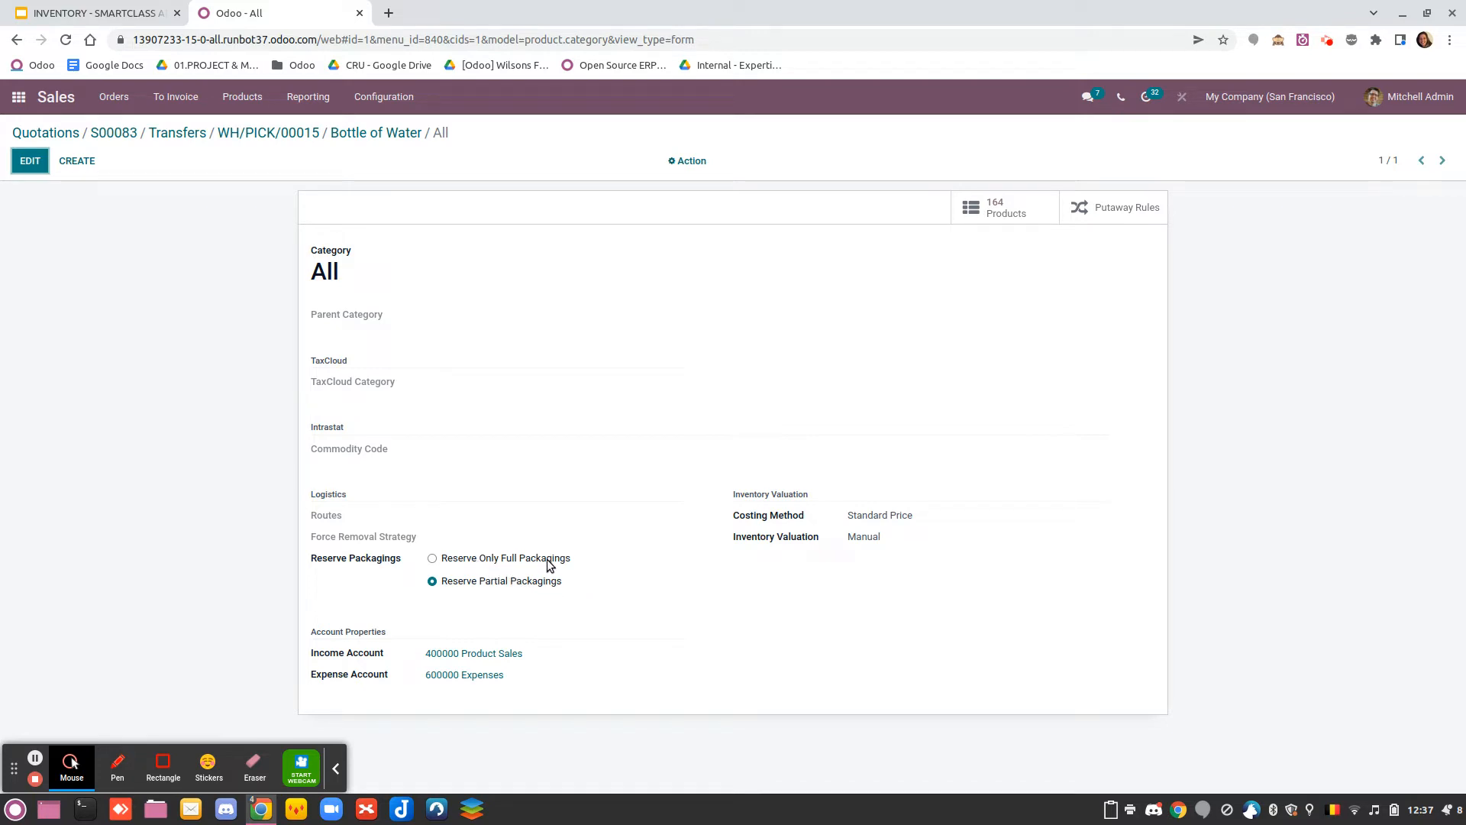
# Set the All category's Reserve Packagings option to Reserve Only Full Packagings and save the category
pyautogui.click(433, 560)
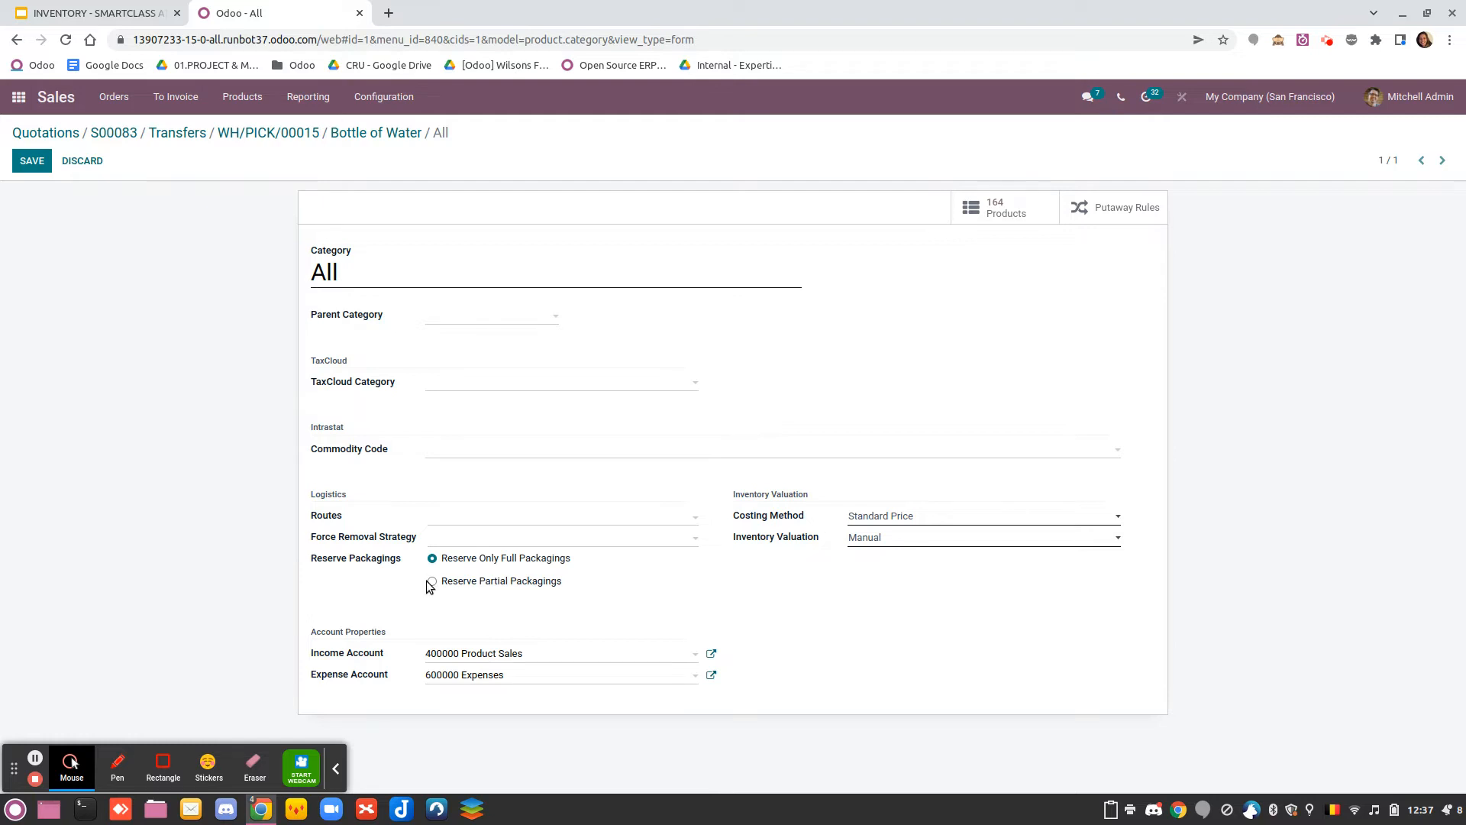
pyautogui.click(433, 582)
pyautogui.click(432, 560)
pyautogui.click(31, 160)
# Return to the Sales app and start another quotation for Deco Addict
pyautogui.click(16, 100)
pyautogui.click(677, 604)
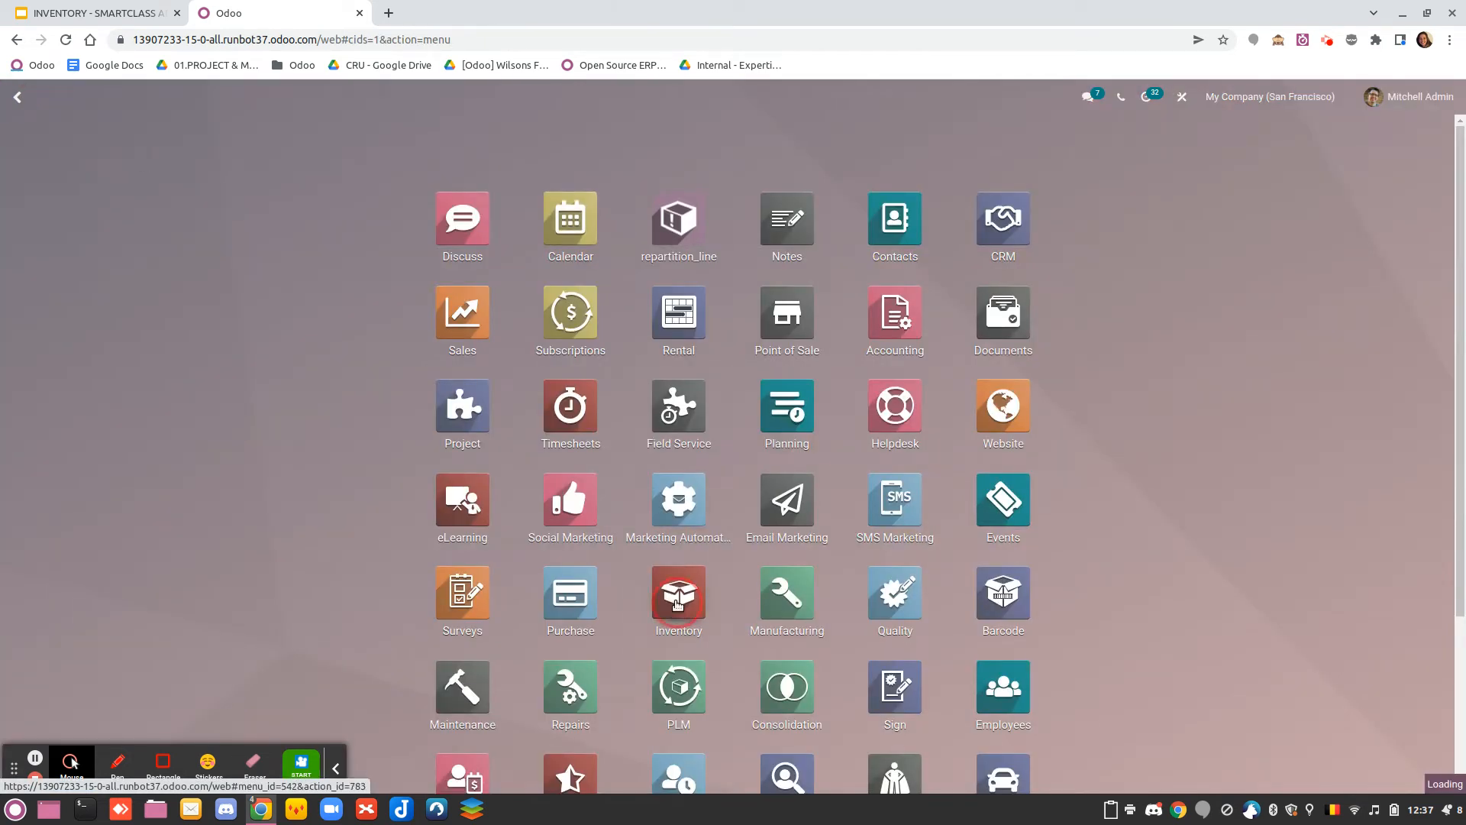
pyautogui.click(19, 100)
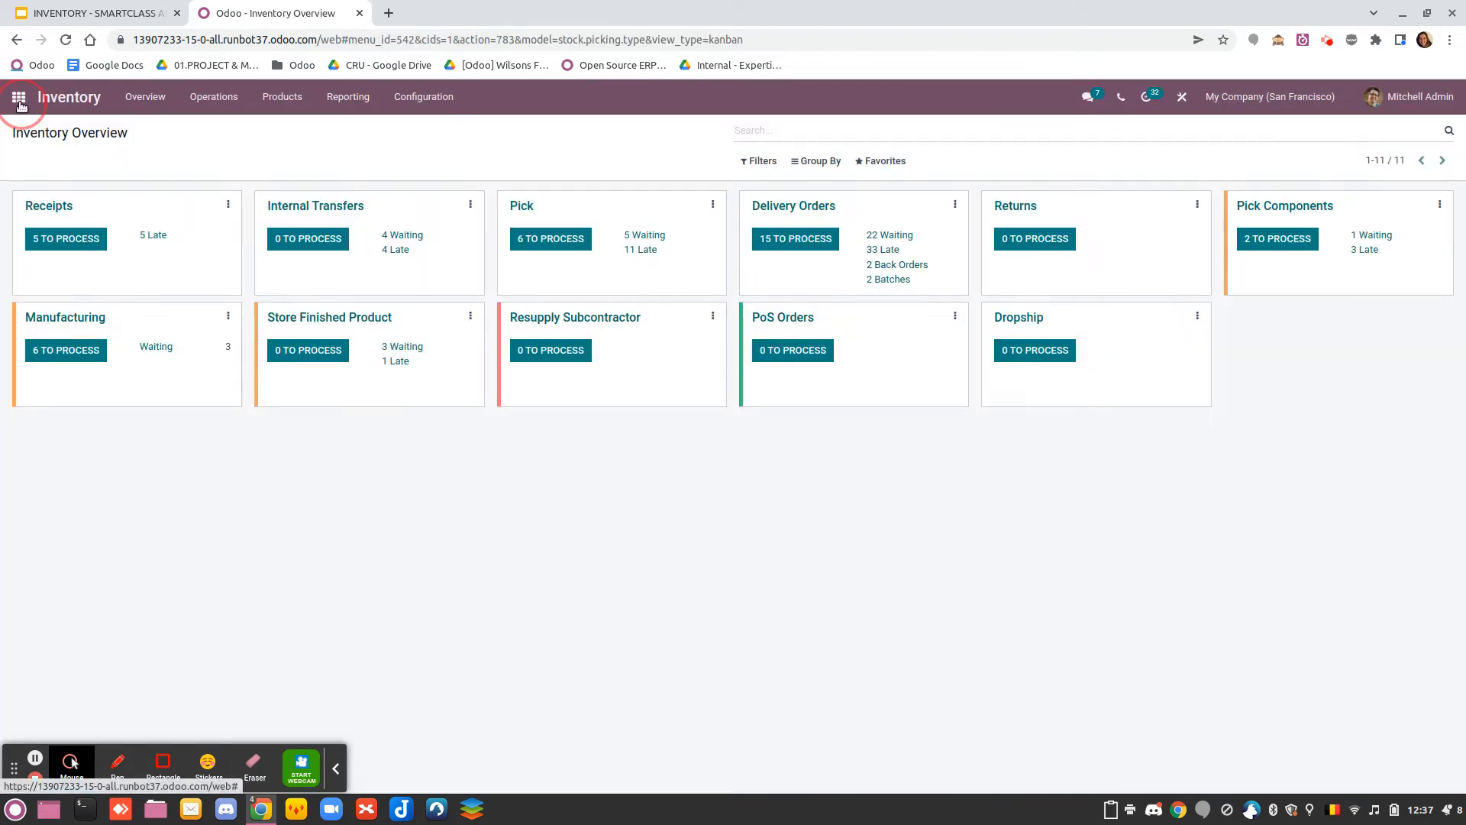
pyautogui.write('sal')
pyautogui.click(451, 239)
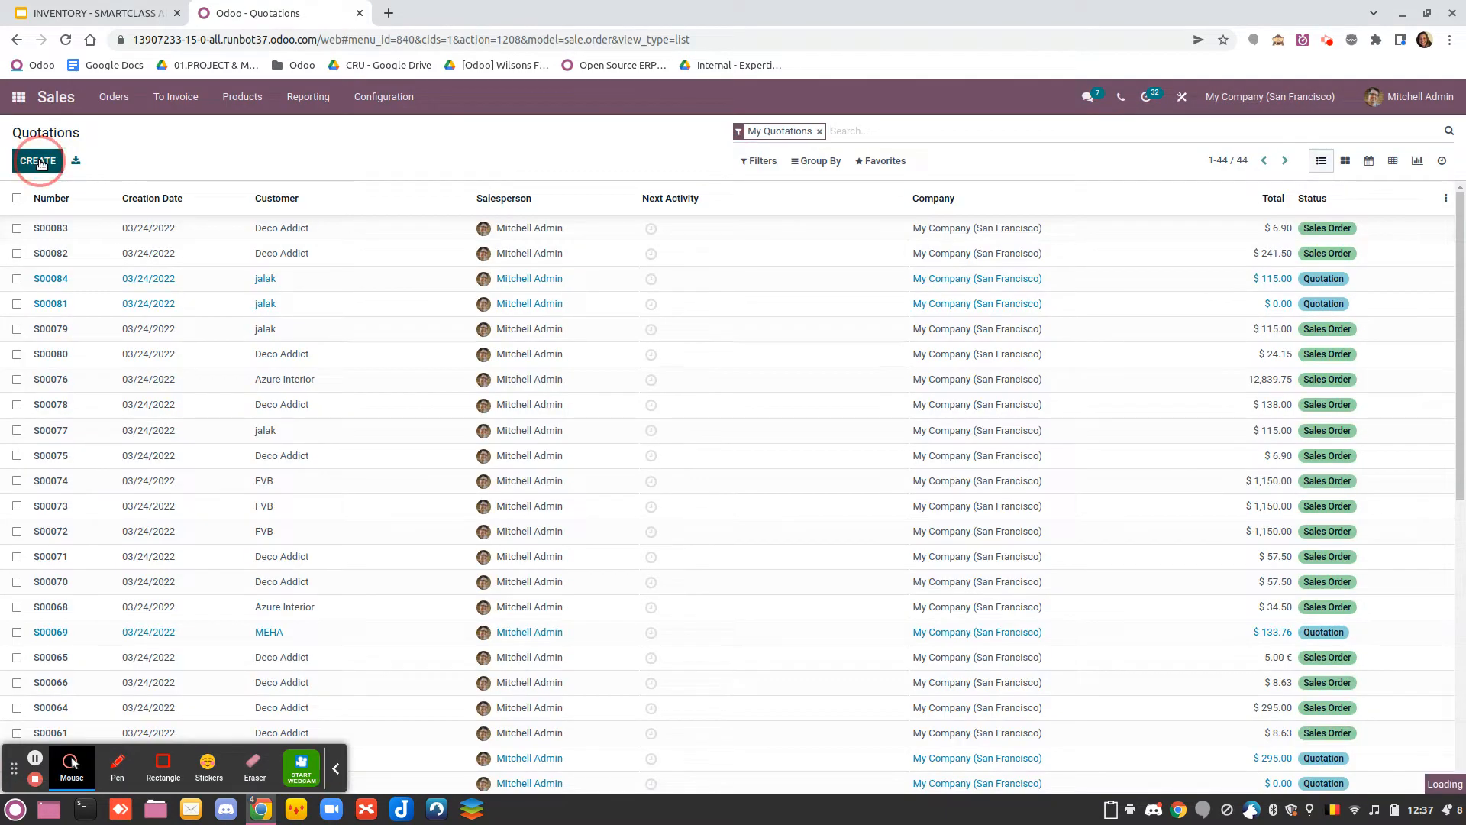
pyautogui.click(207, 326)
pyautogui.click(202, 349)
# Add Bottle of Water to the order lines with a quantity of 1.20 and try to apply a Pallet packaging
pyautogui.click(78, 547)
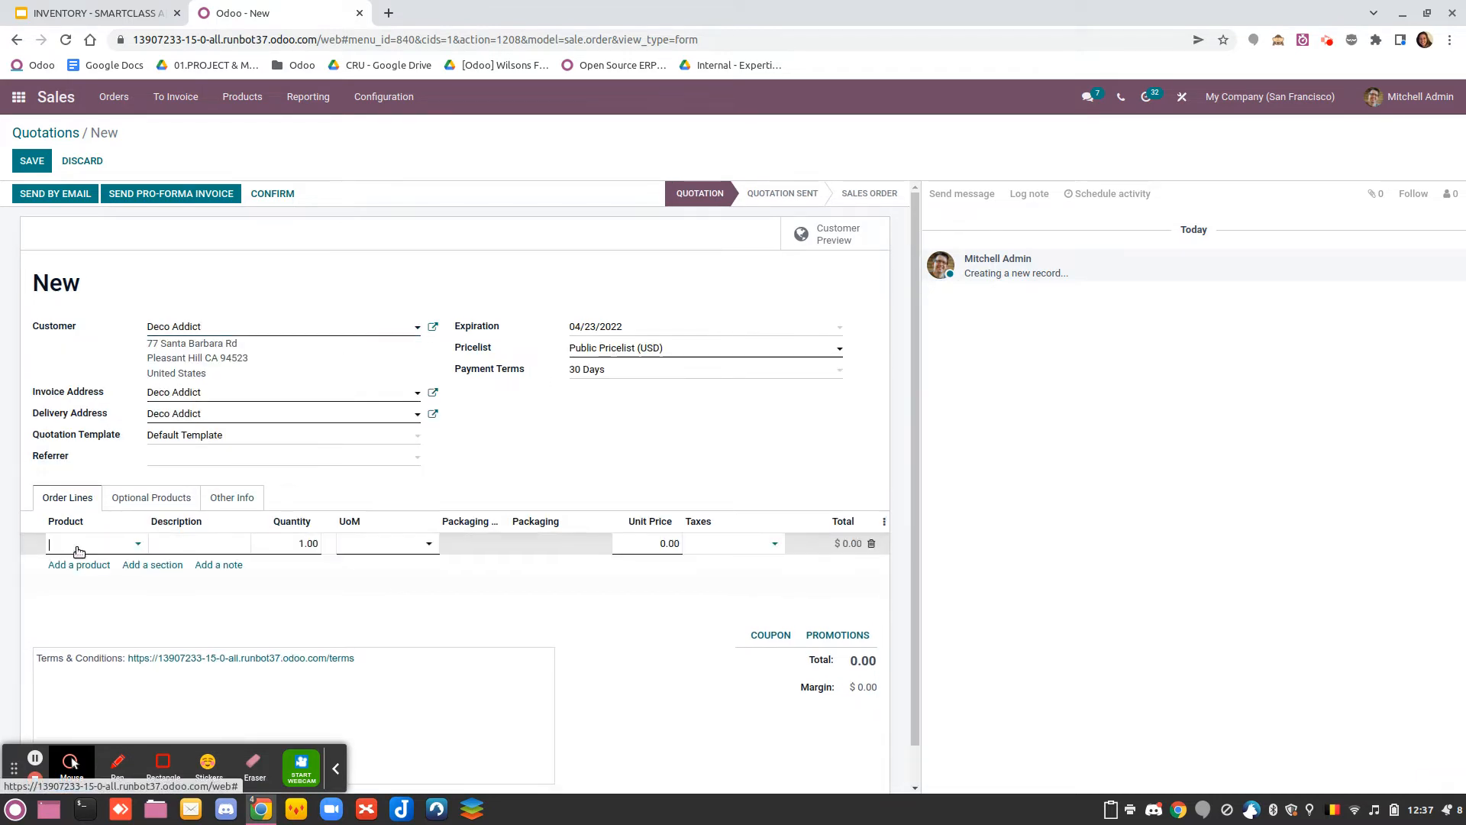
pyautogui.write('bott')
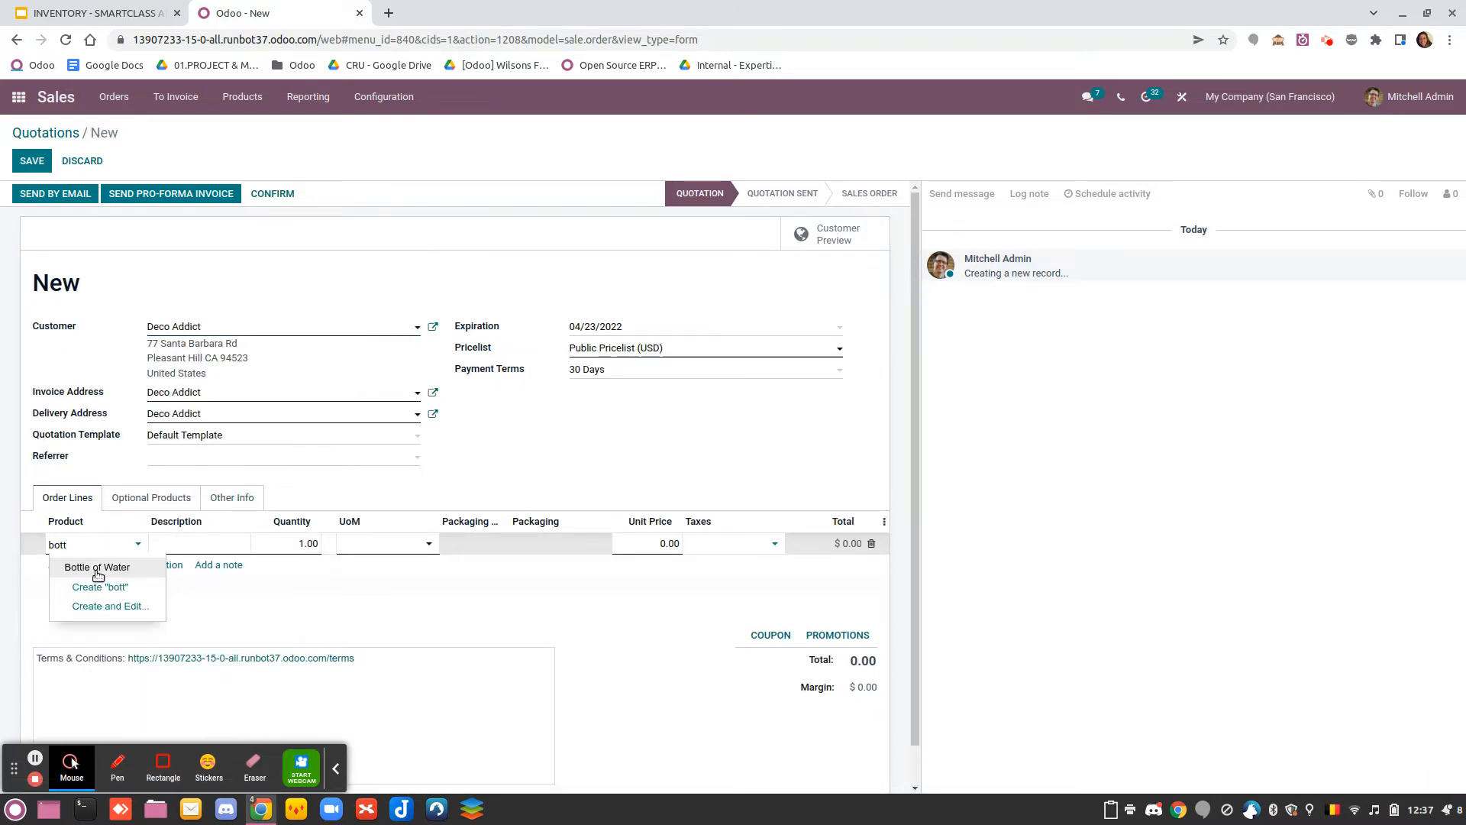
pyautogui.click(95, 569)
pyautogui.click(376, 549)
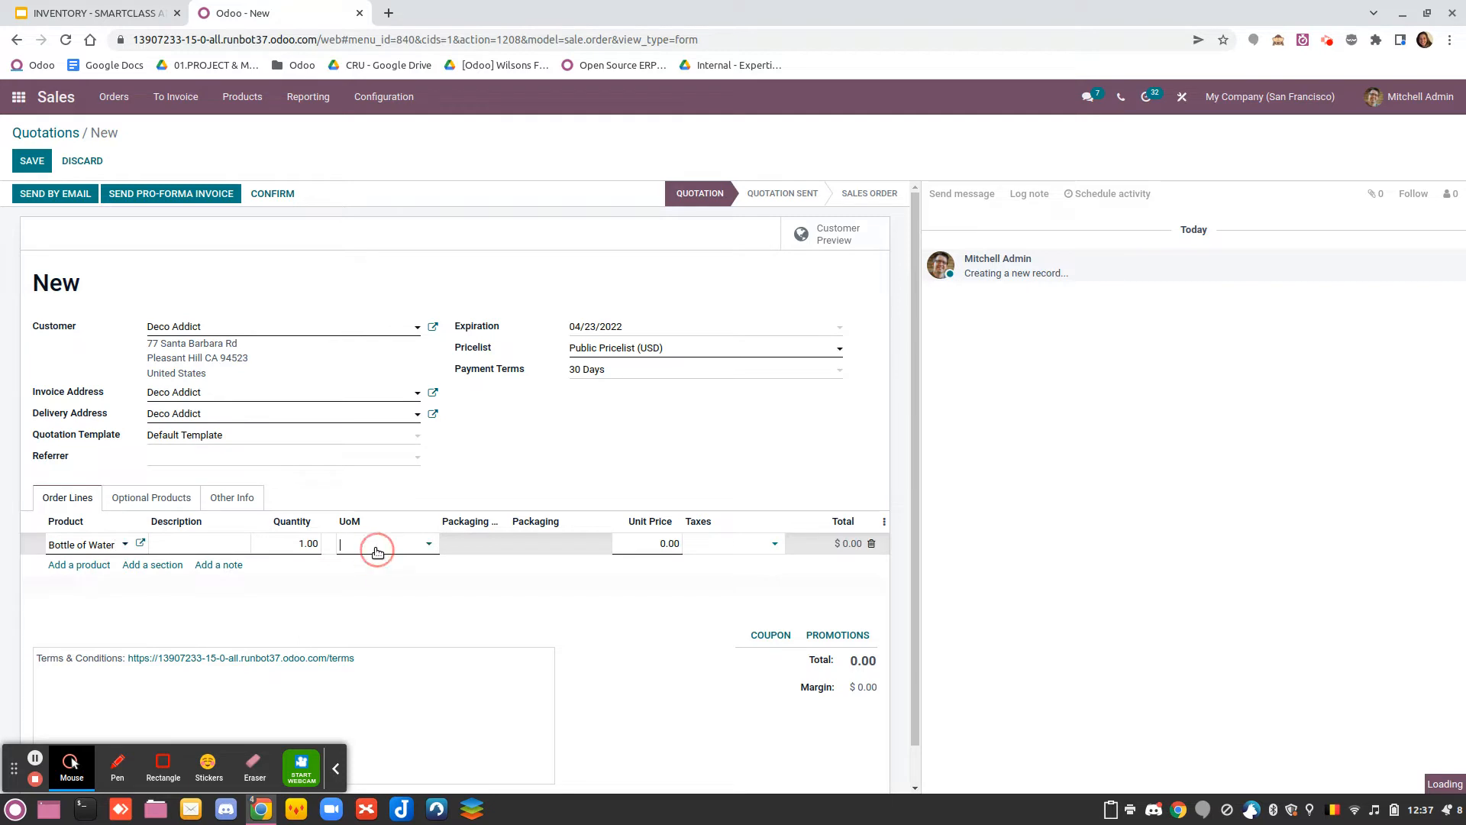
pyautogui.click(527, 547)
pyautogui.click(563, 605)
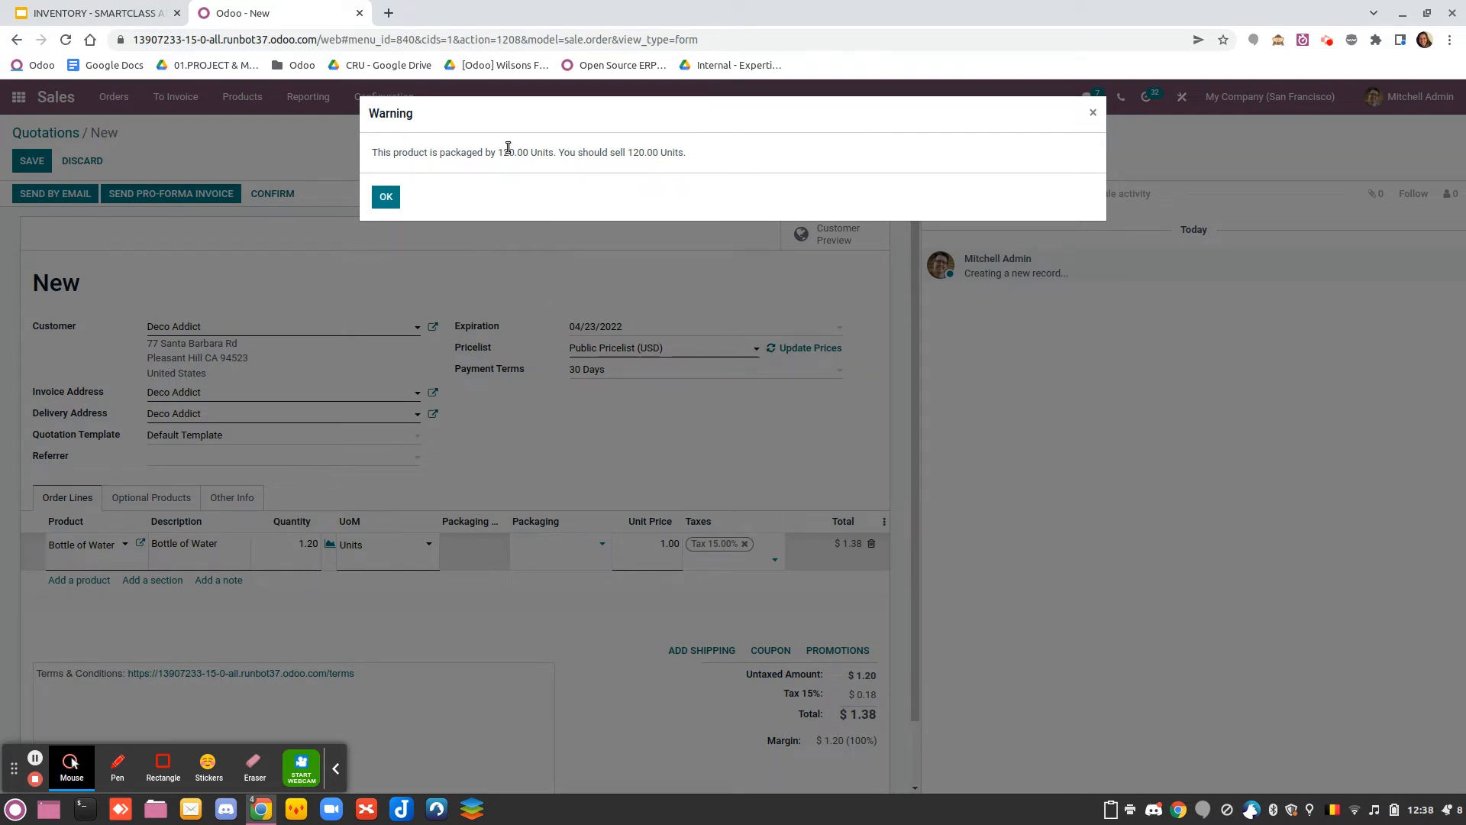
pyautogui.click(386, 197)
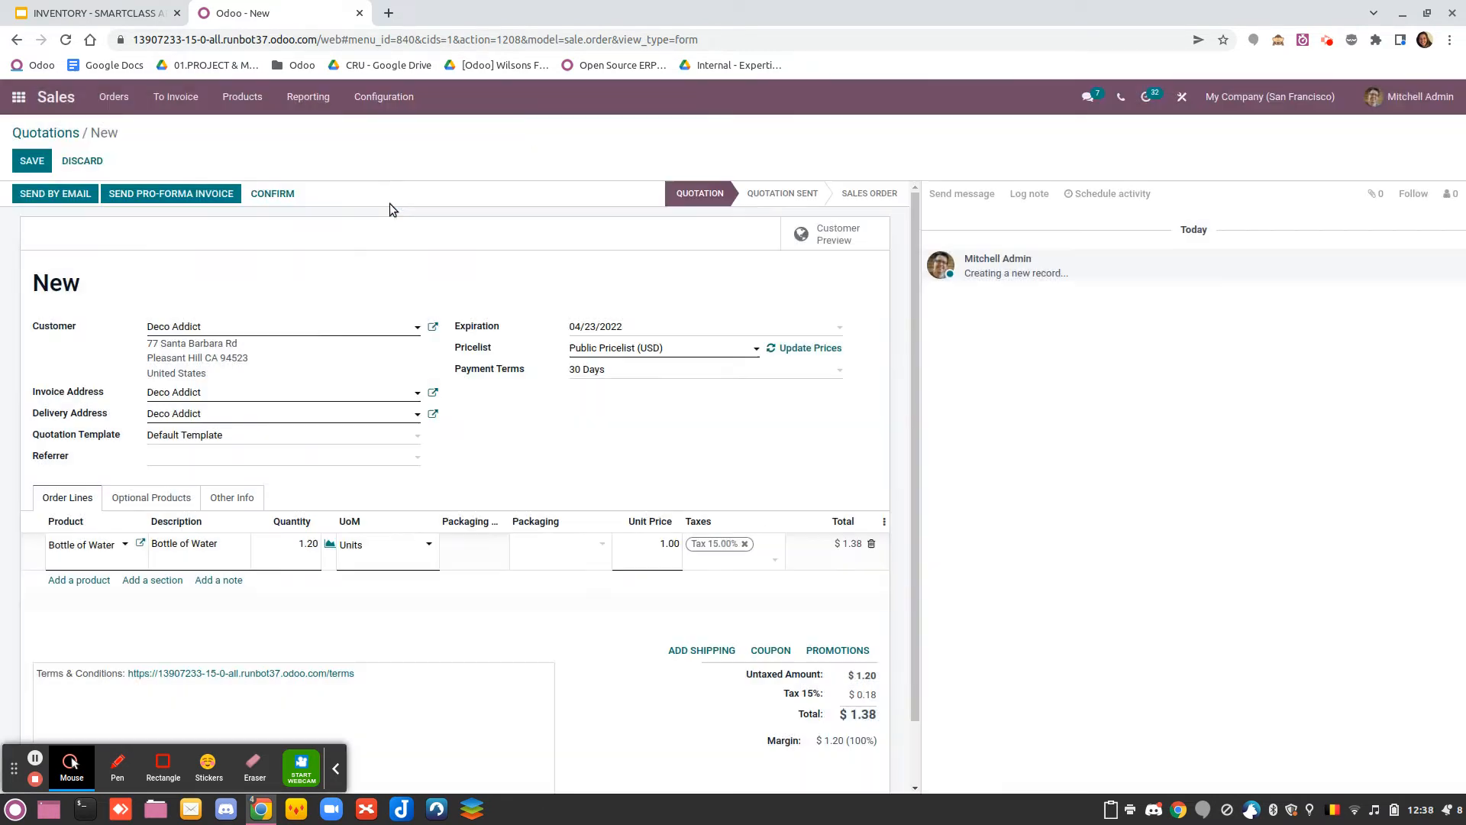
# Set the Bottle of Water quantity to 120 units with Pallet as the packaging, and confirm the quotation
pyautogui.click(289, 560)
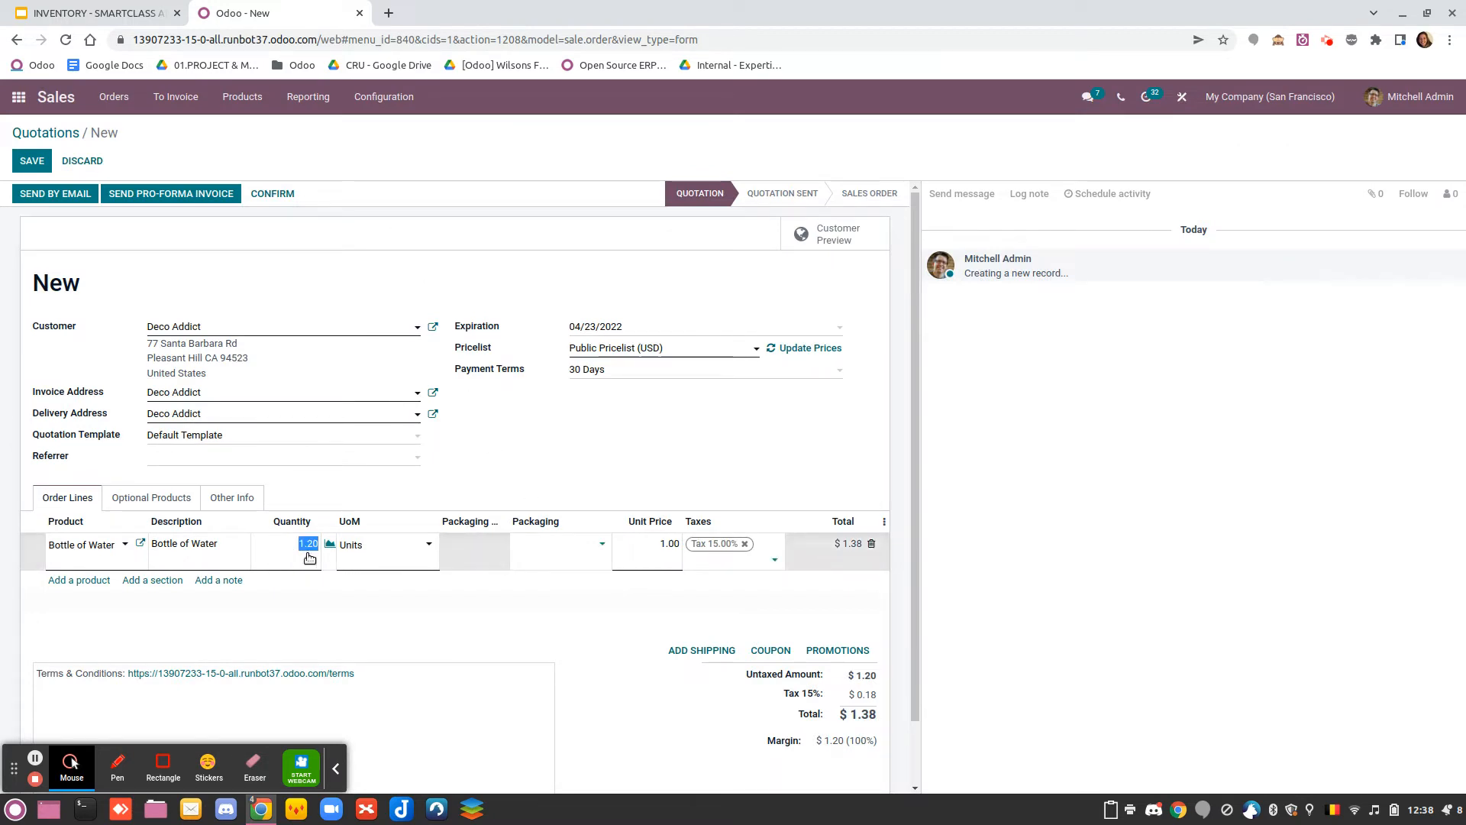
pyautogui.write('1')
pyautogui.click(535, 549)
pyautogui.click(547, 594)
pyautogui.click(274, 197)
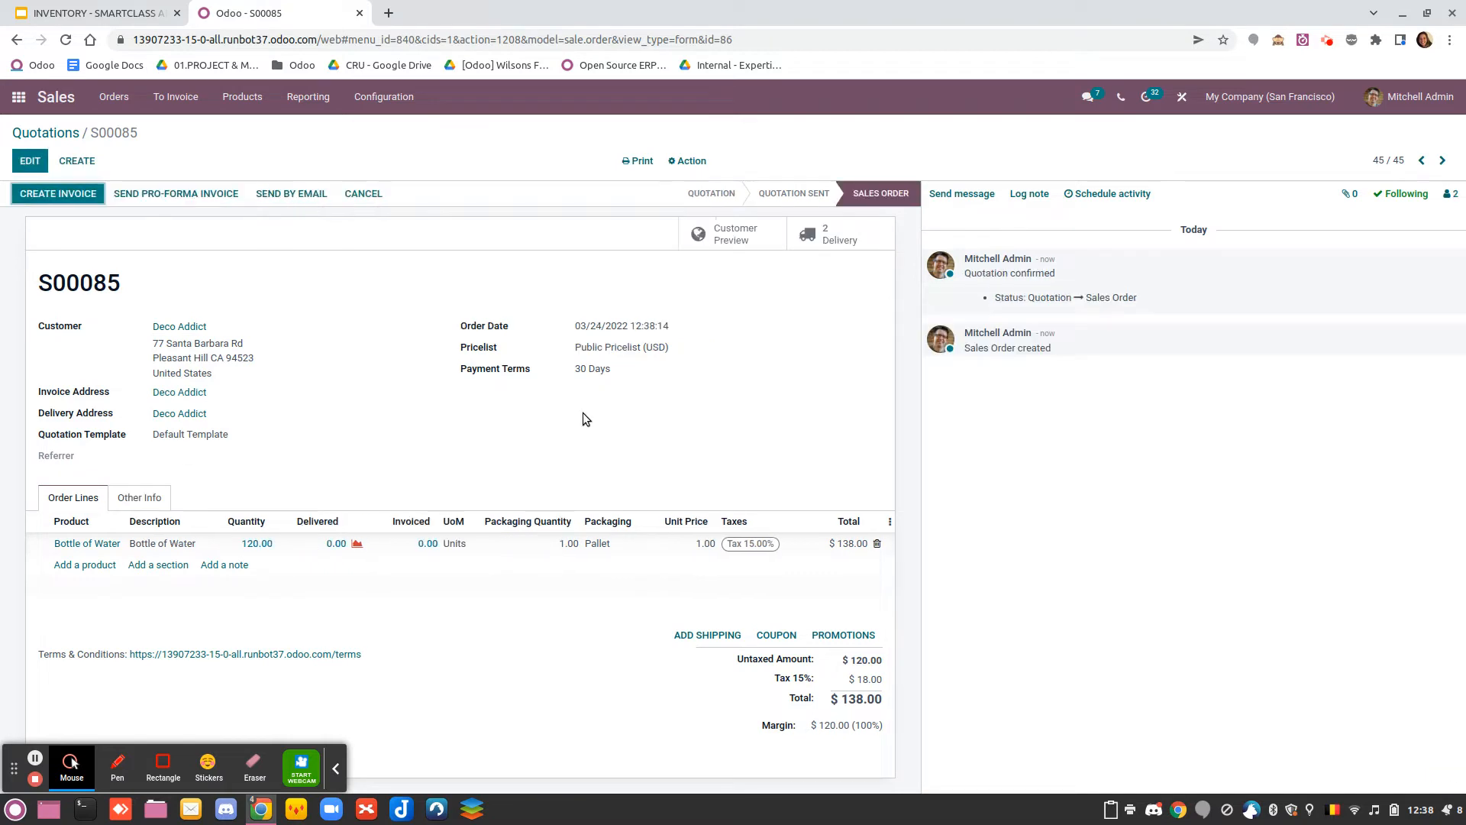
# Open the sales order's pick transfer and examine the forecasted report for Bottle of Water
pyautogui.click(829, 242)
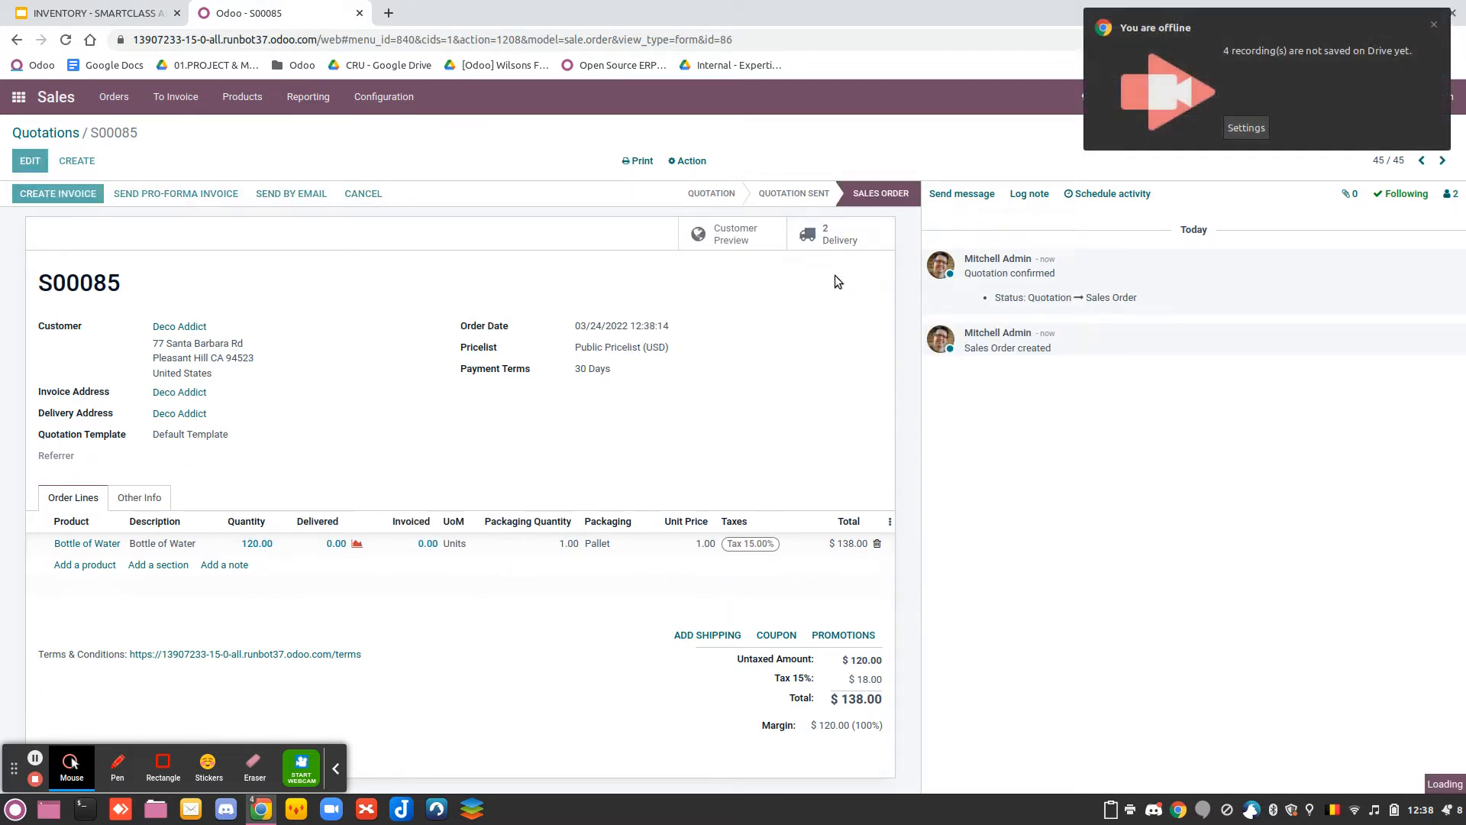
pyautogui.click(1434, 25)
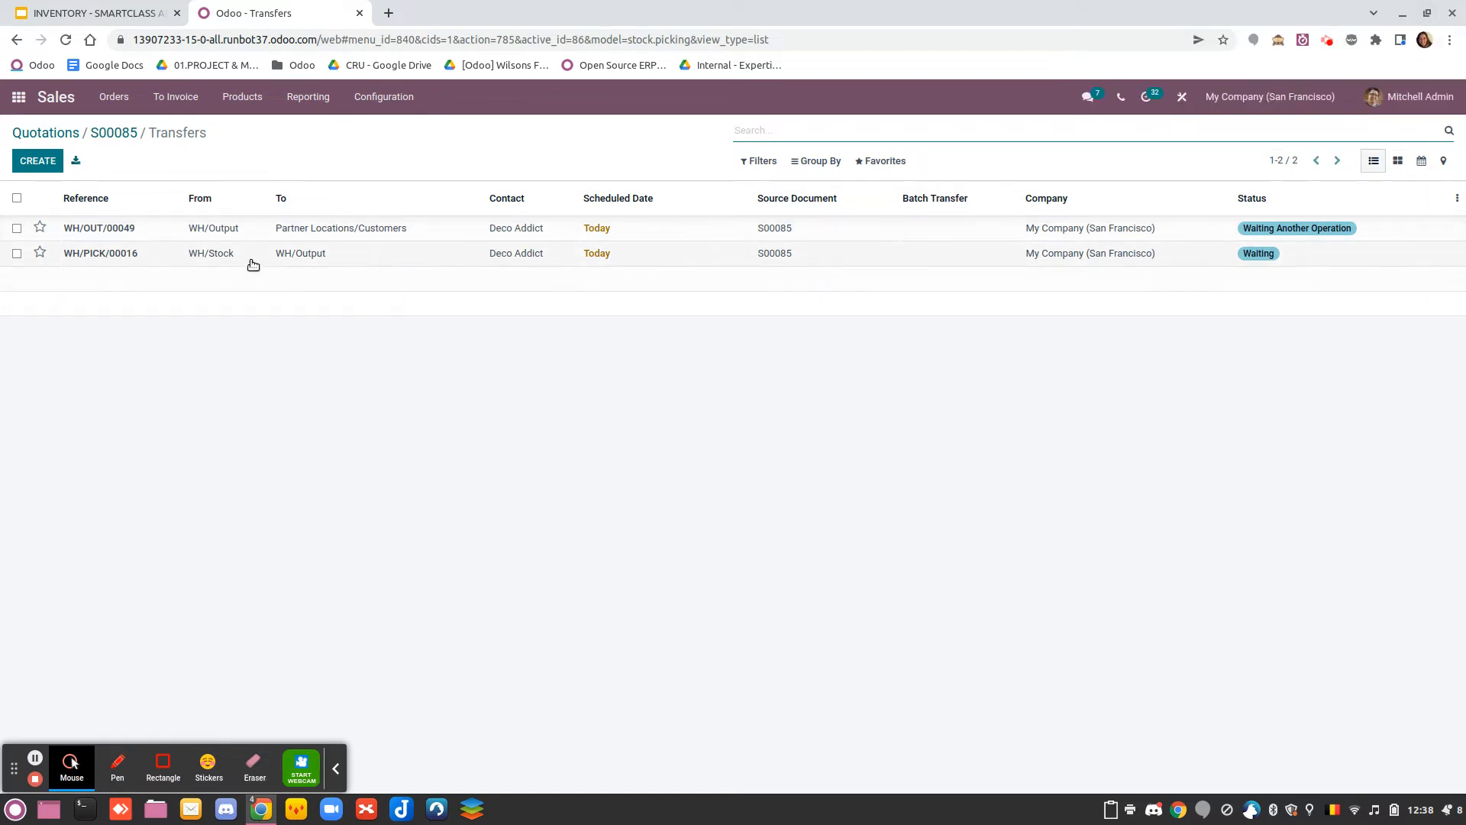
pyautogui.click(229, 255)
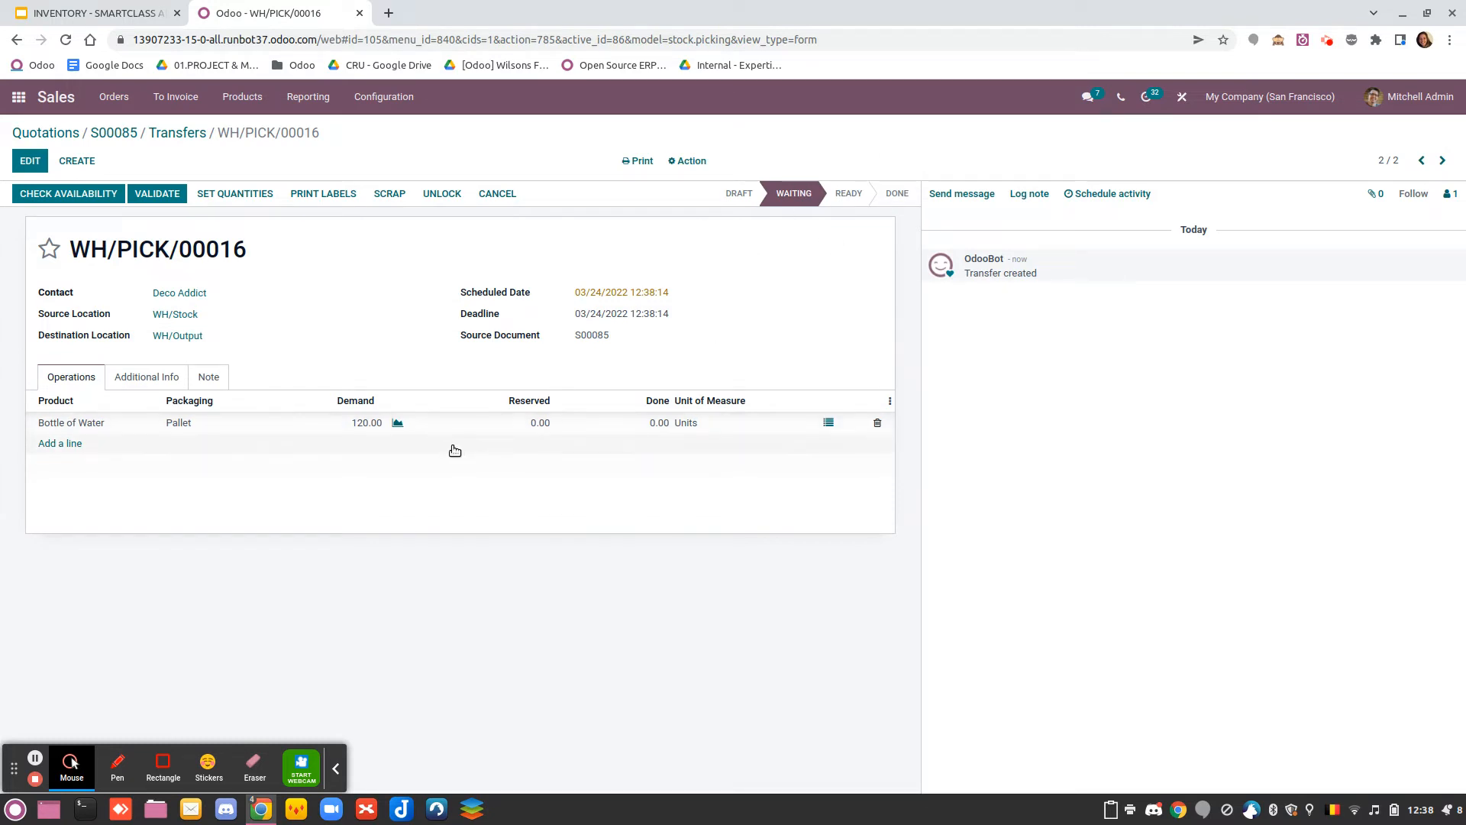
pyautogui.click(398, 425)
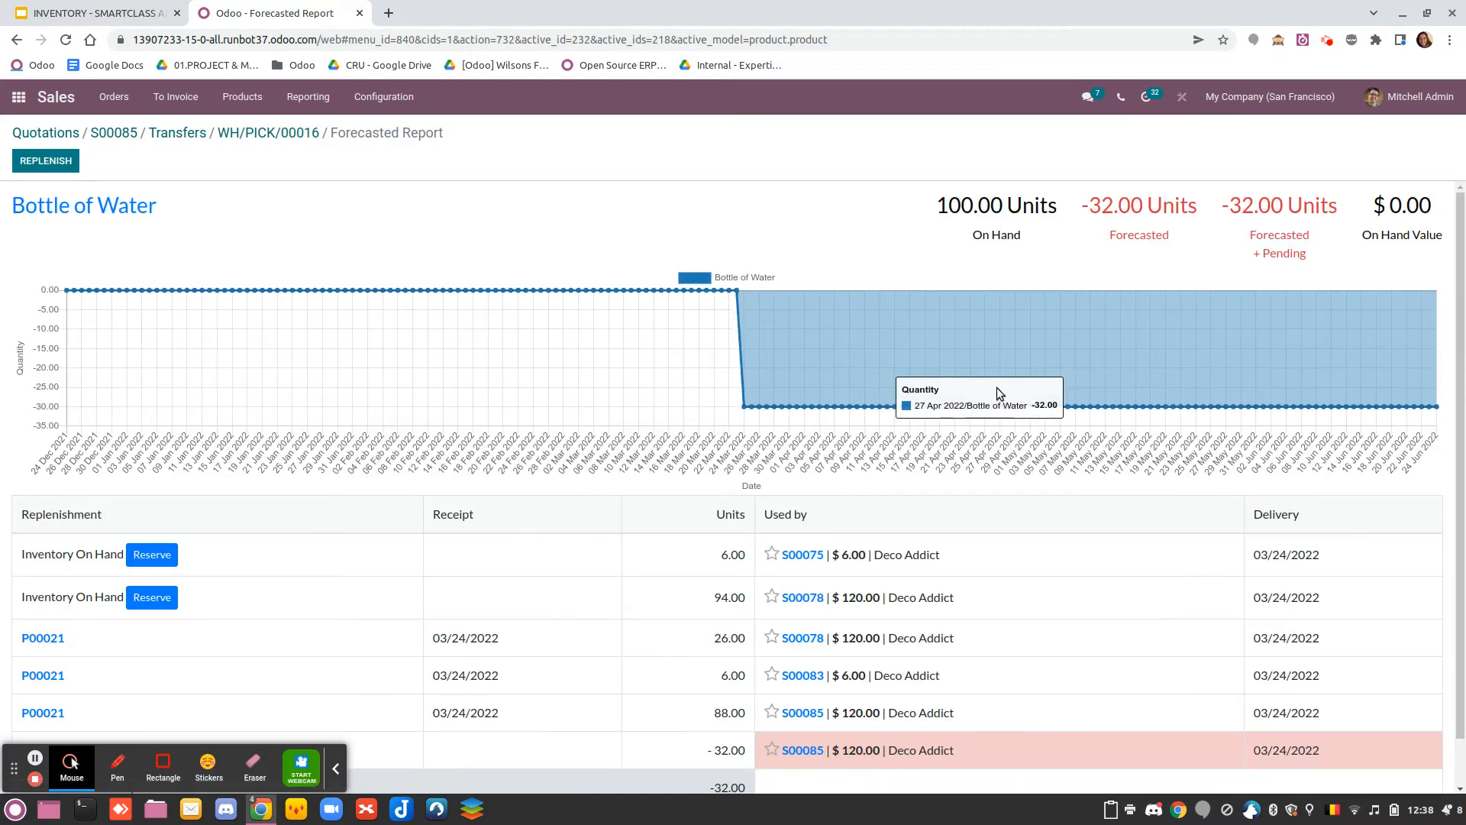
pyautogui.click(269, 136)
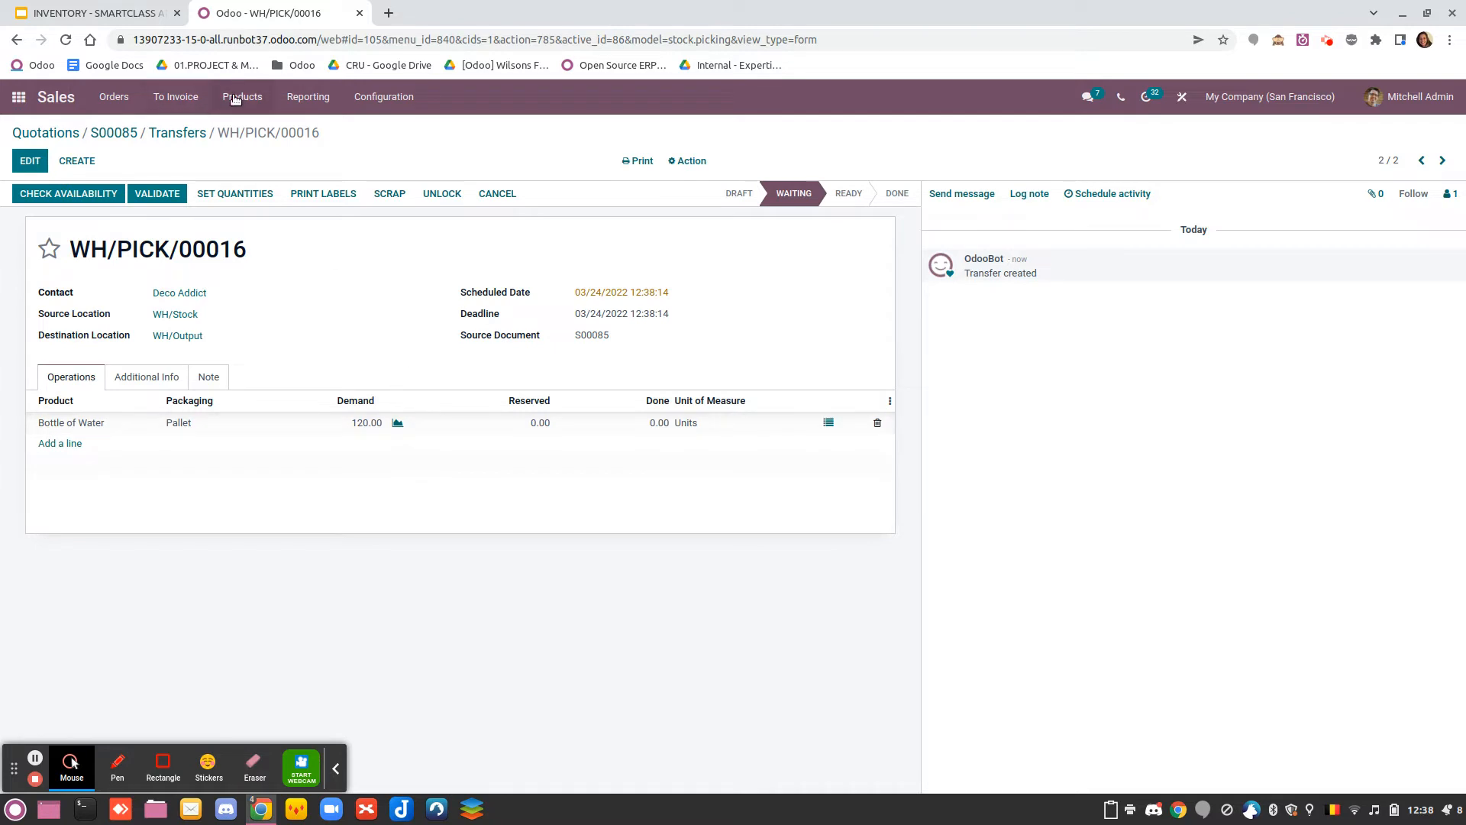
# Set Reserve Packagings to Reserve Partial Packagings on Bottle of Water's product category, All, and save the category
pyautogui.click(73, 420)
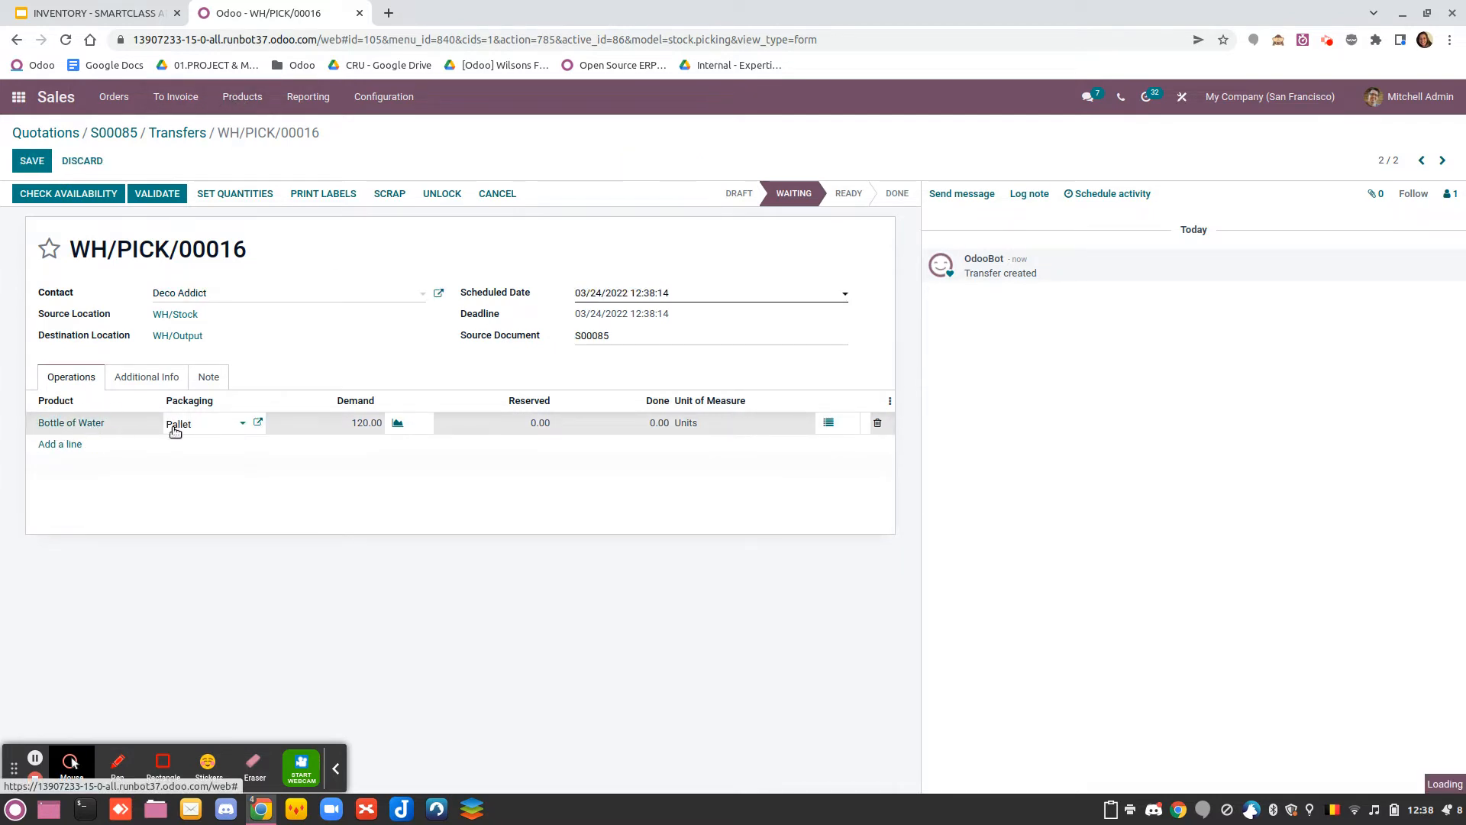
pyautogui.click(322, 441)
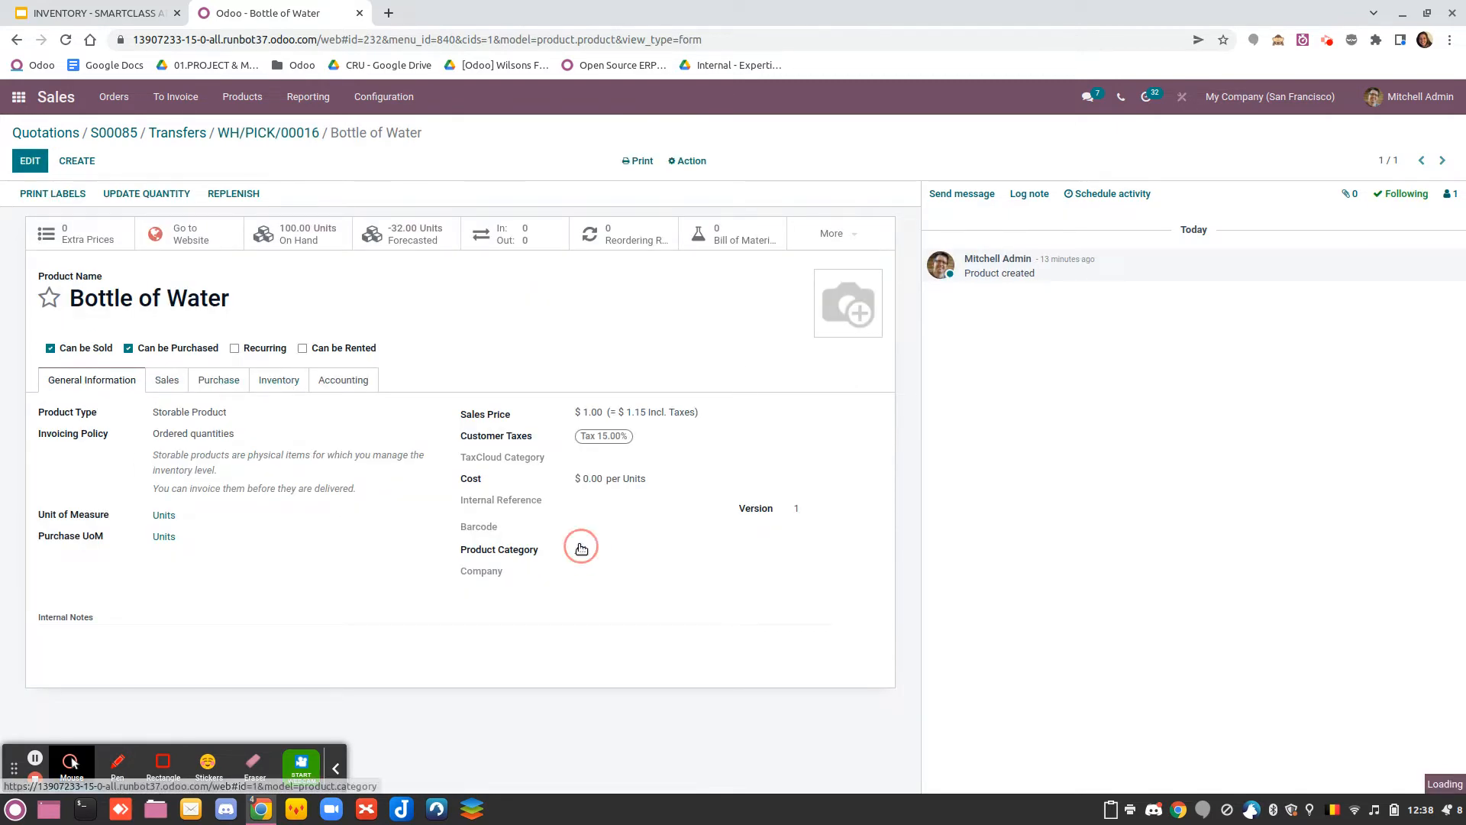
pyautogui.click(580, 549)
pyautogui.click(469, 583)
pyautogui.click(29, 160)
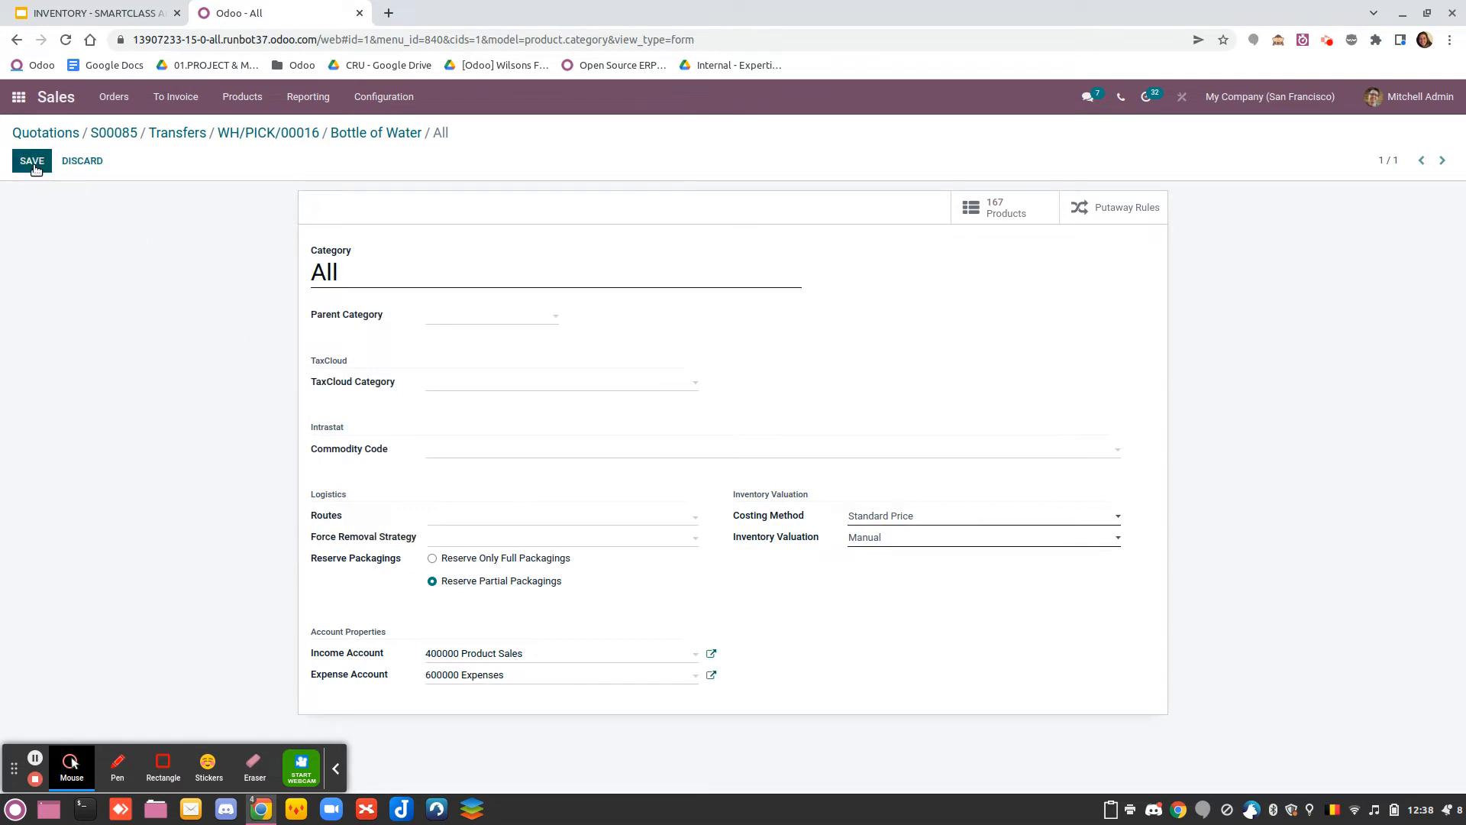
# Return to the sales order's pick transfer and check its availability
pyautogui.click(269, 135)
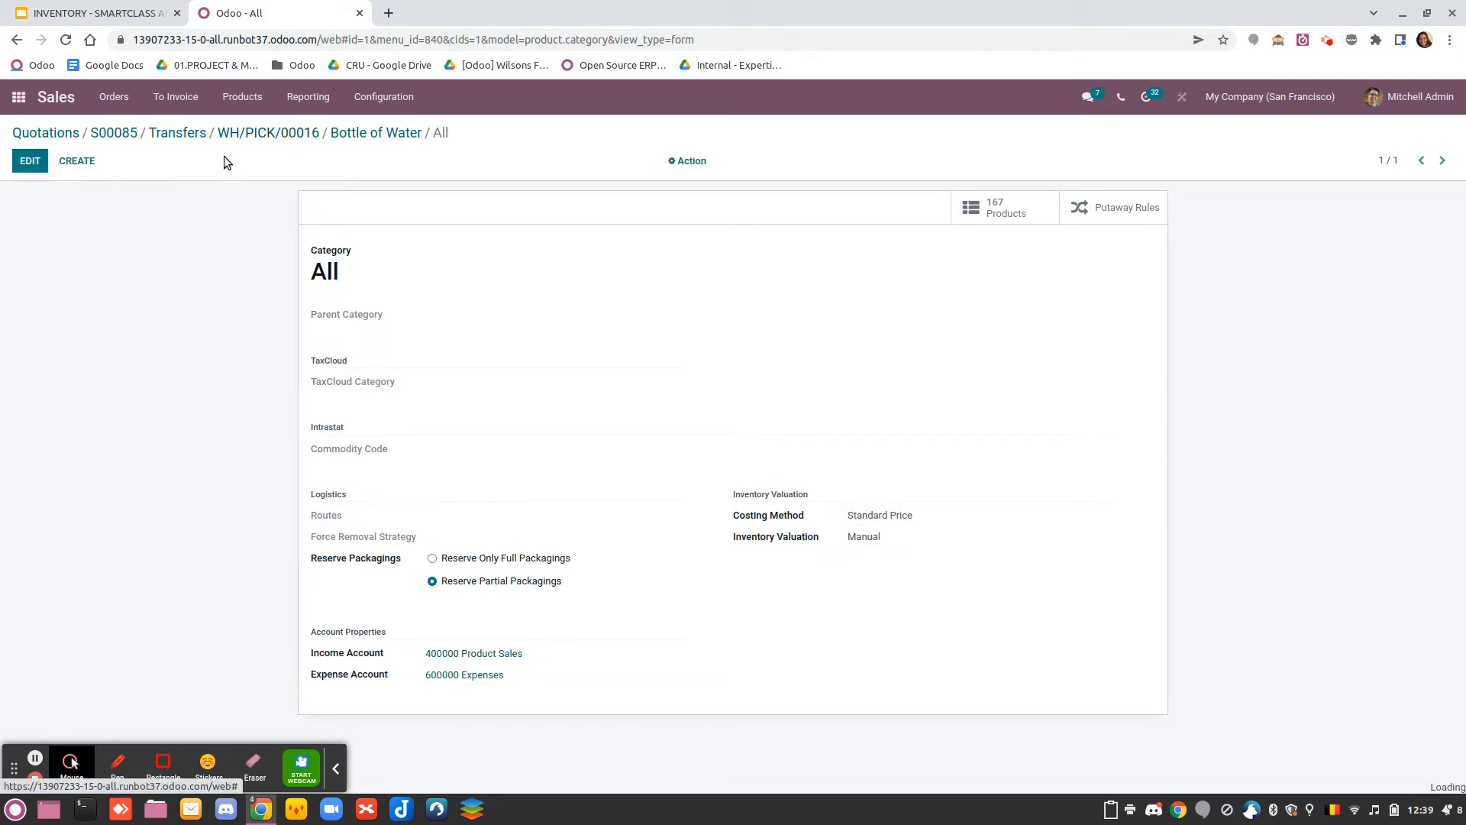
pyautogui.click(177, 134)
pyautogui.click(258, 254)
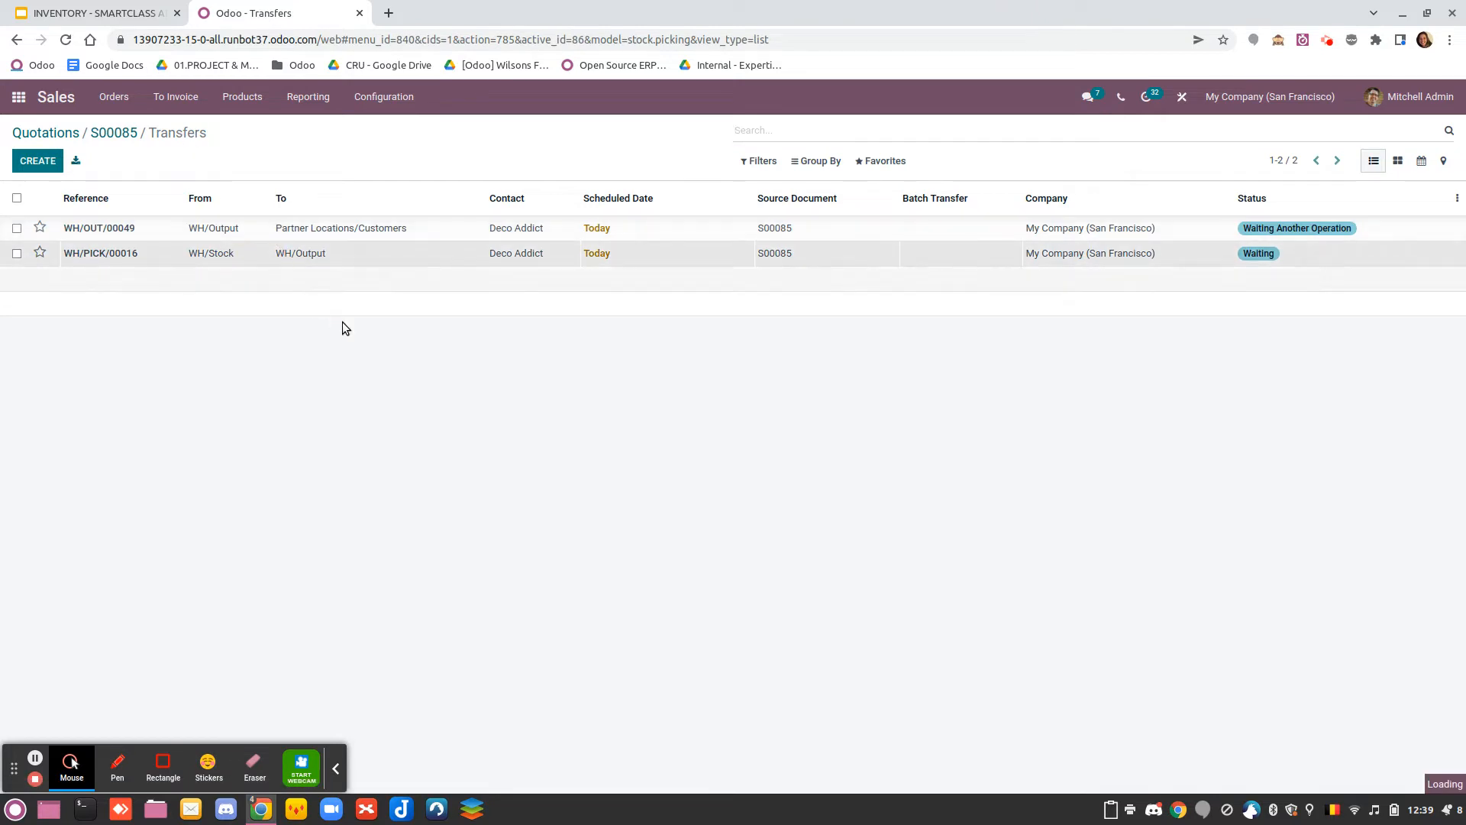
pyautogui.click(97, 196)
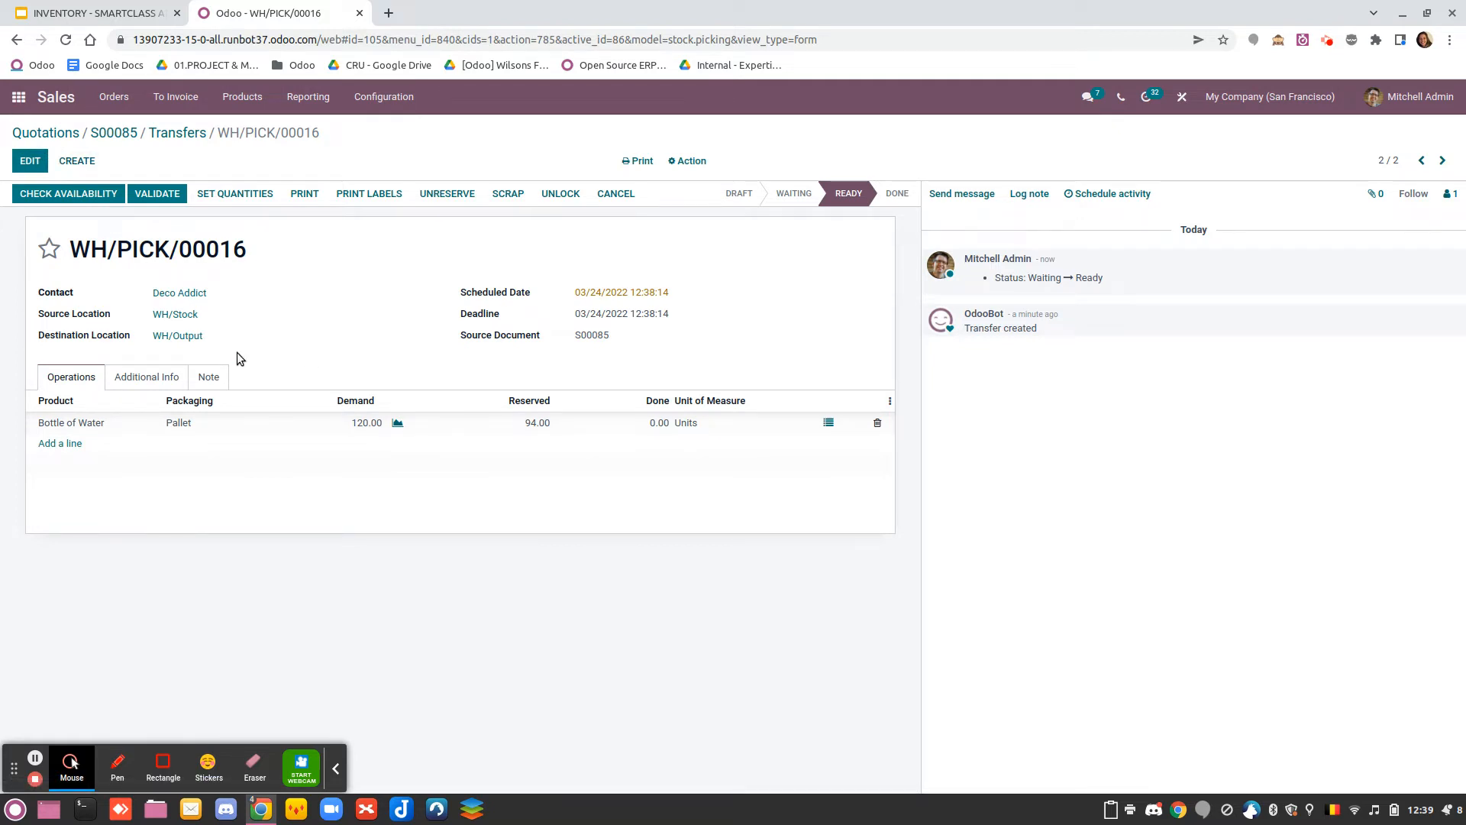
# Switch to the Purchase app and start a request for quotation with Azure Interior as vendor
pyautogui.click(21, 99)
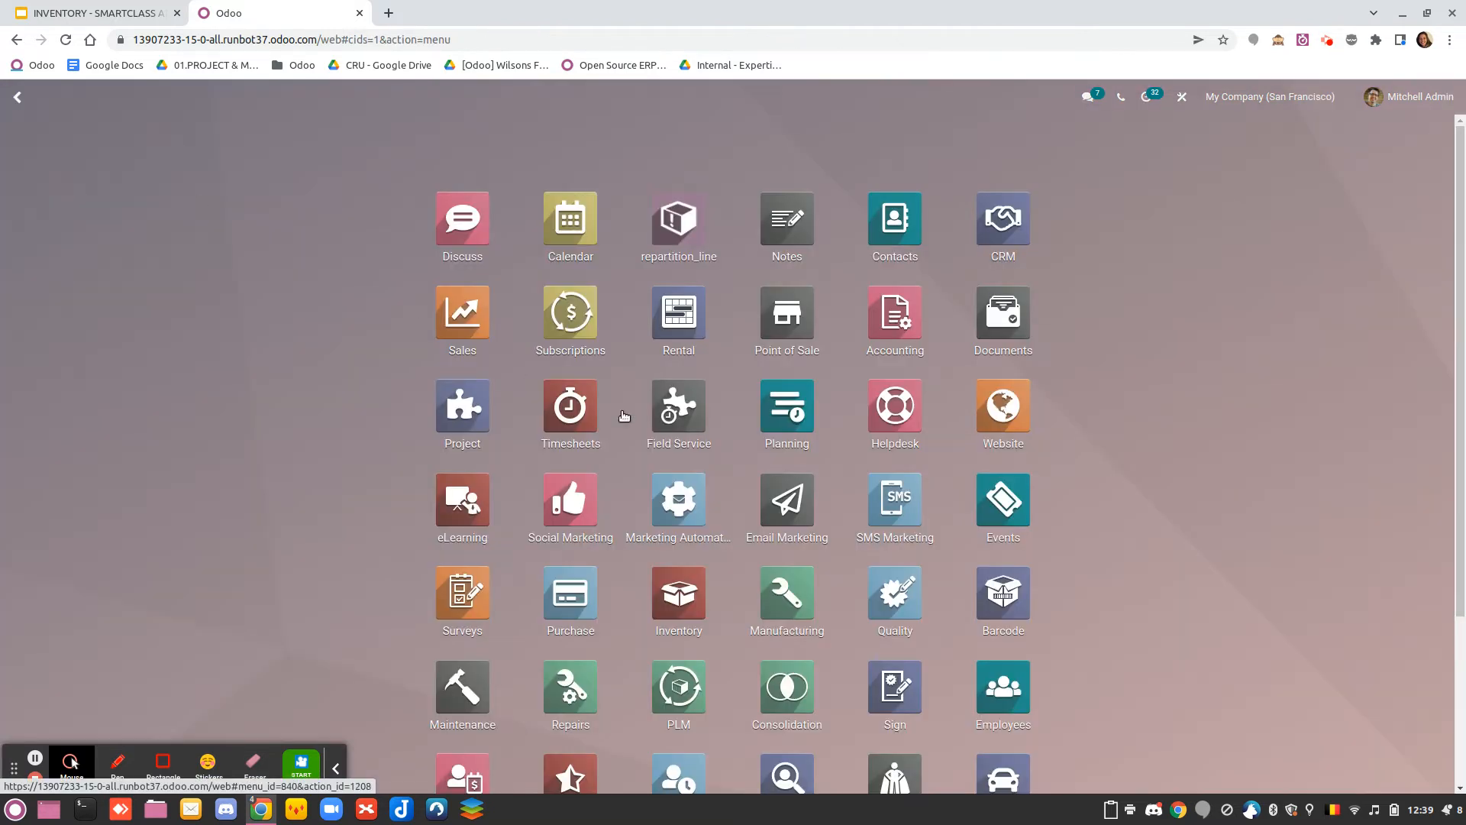
pyautogui.click(607, 611)
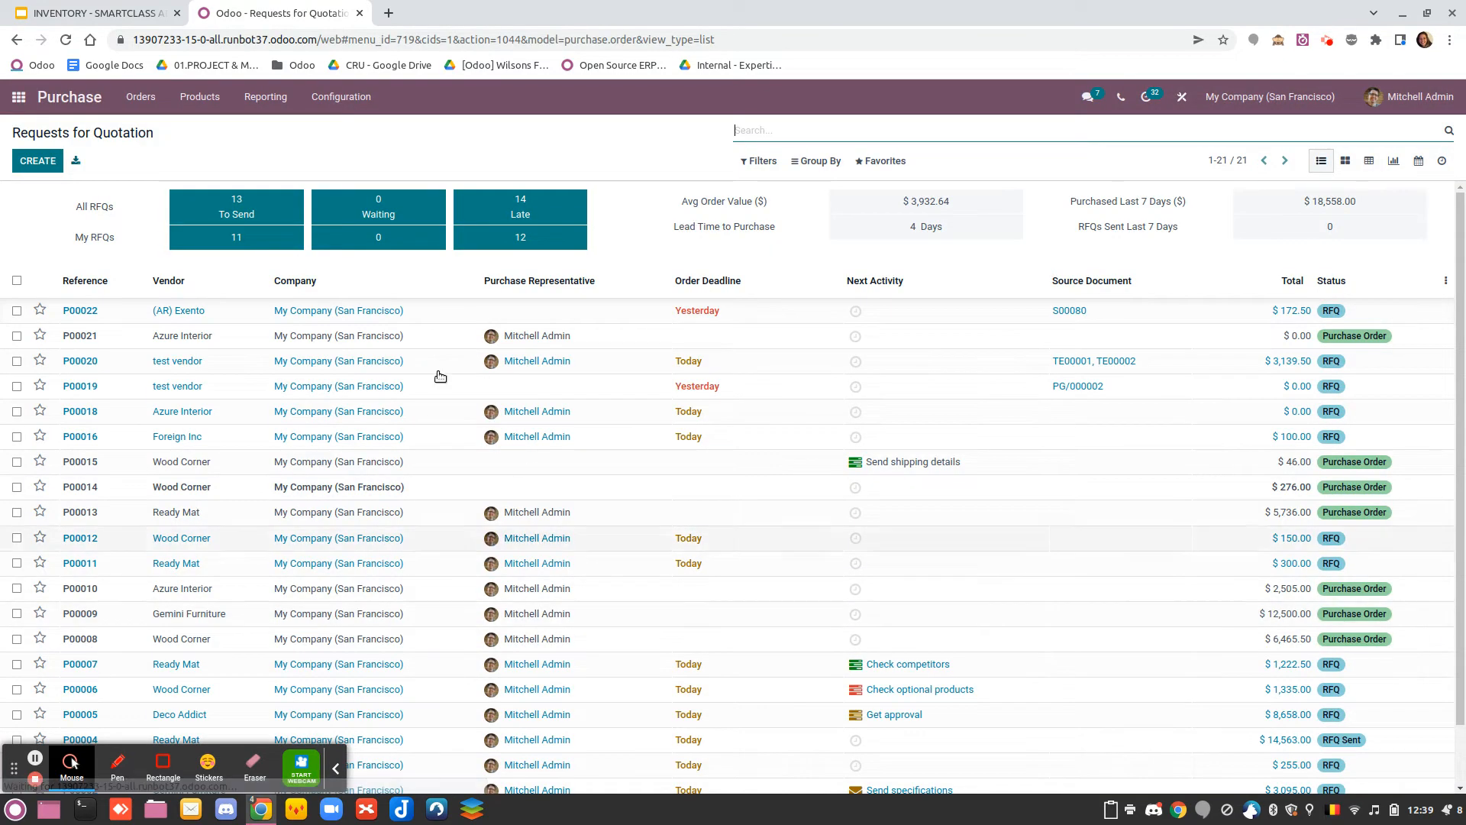
pyautogui.click(39, 161)
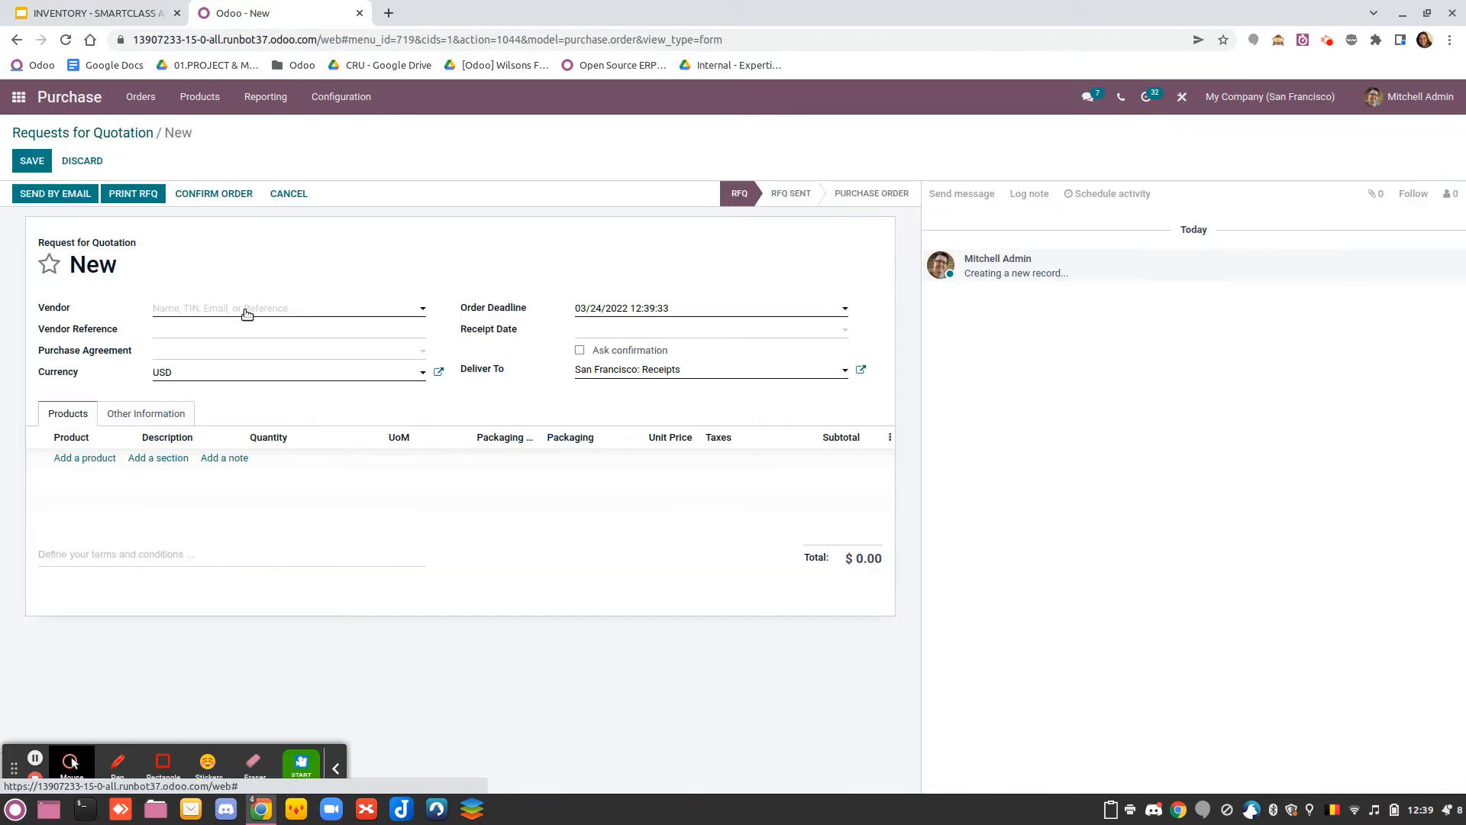
pyautogui.click(311, 309)
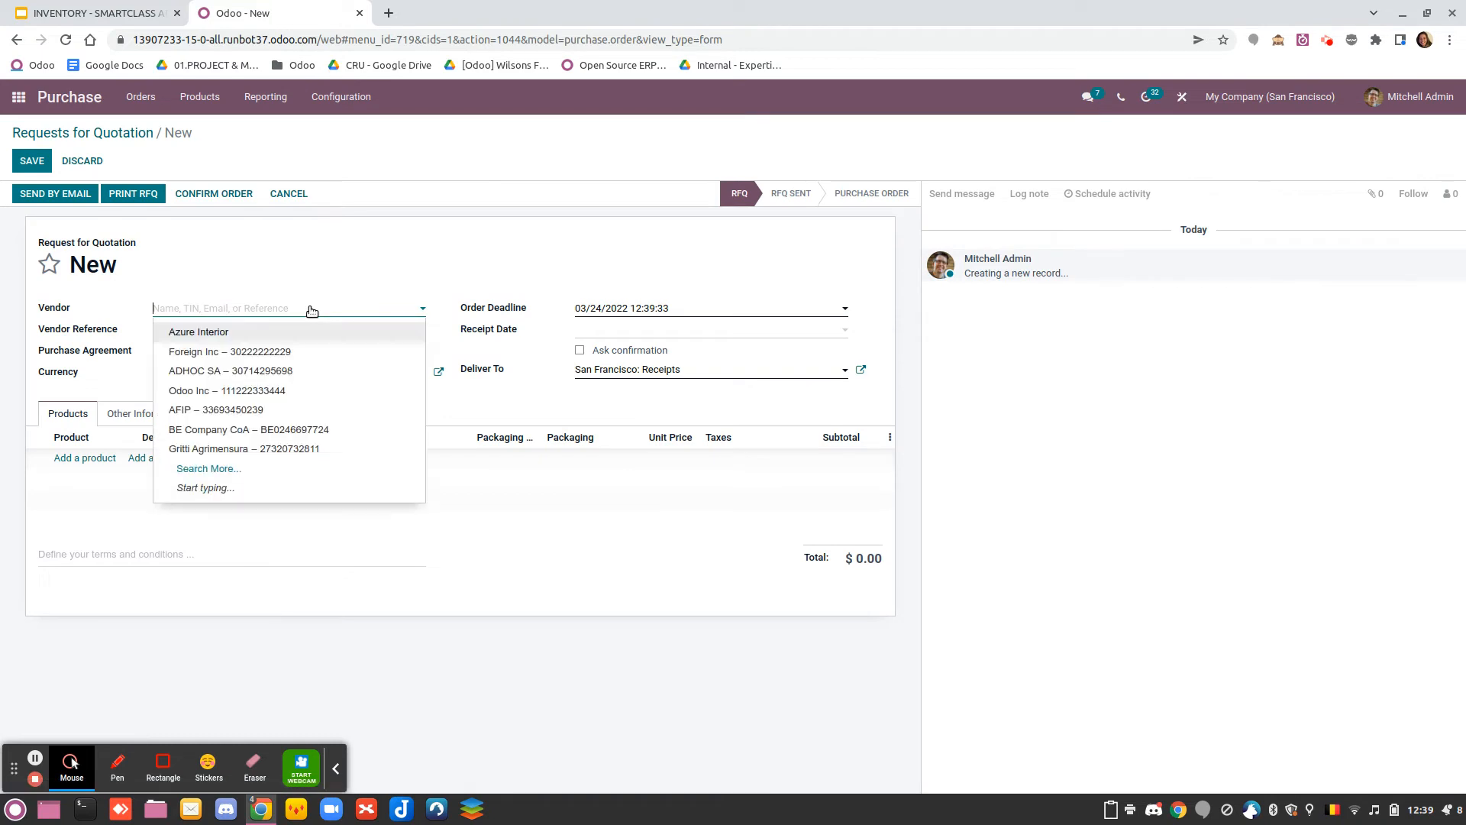
pyautogui.click(316, 332)
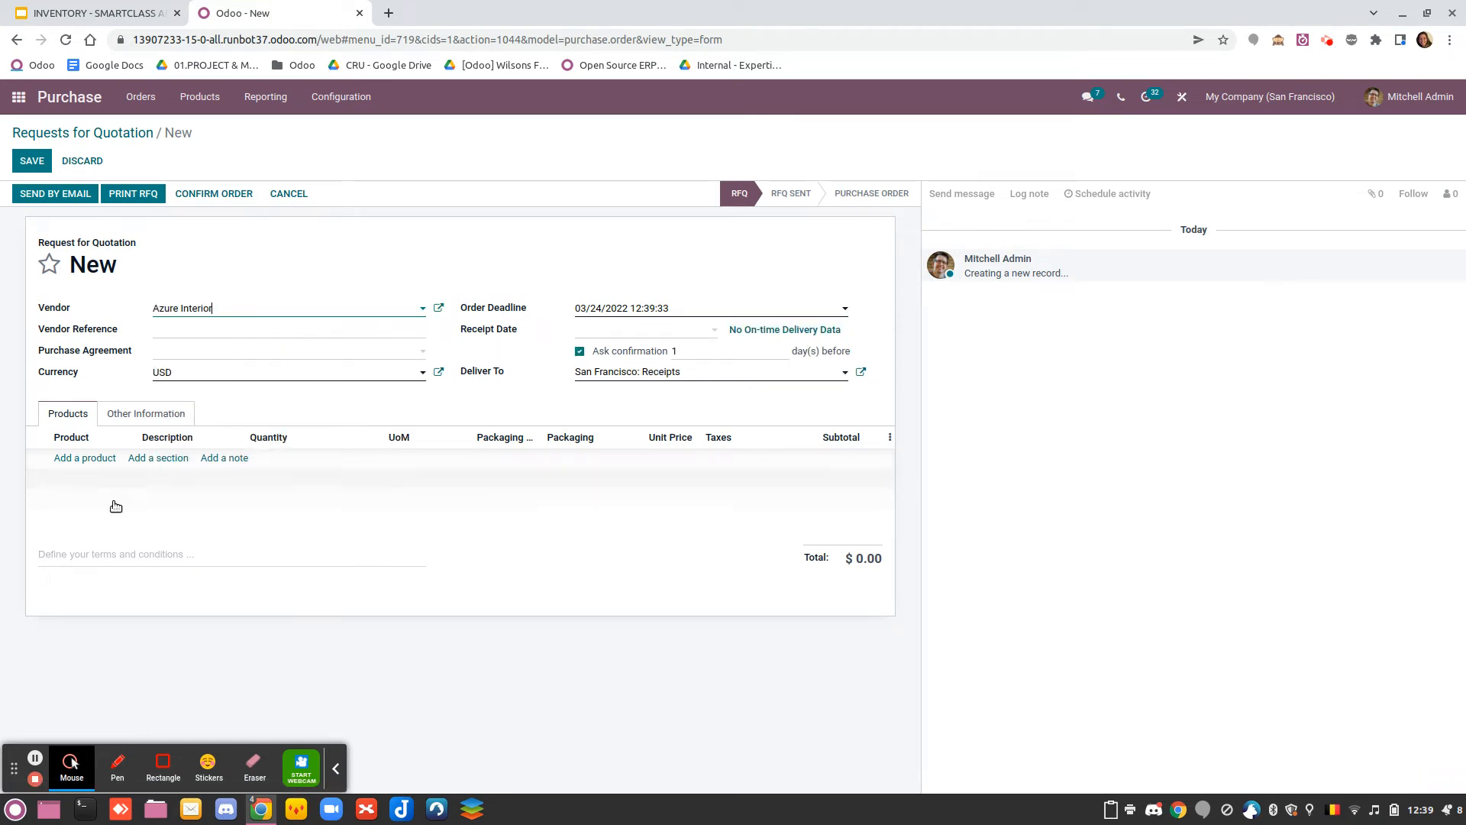
# Add Bottle of Water to the request for quotation with a quantity of 120 units and Pallet as the packaging
pyautogui.click(81, 463)
pyautogui.write('bott')
pyautogui.click(107, 482)
pyautogui.click(275, 460)
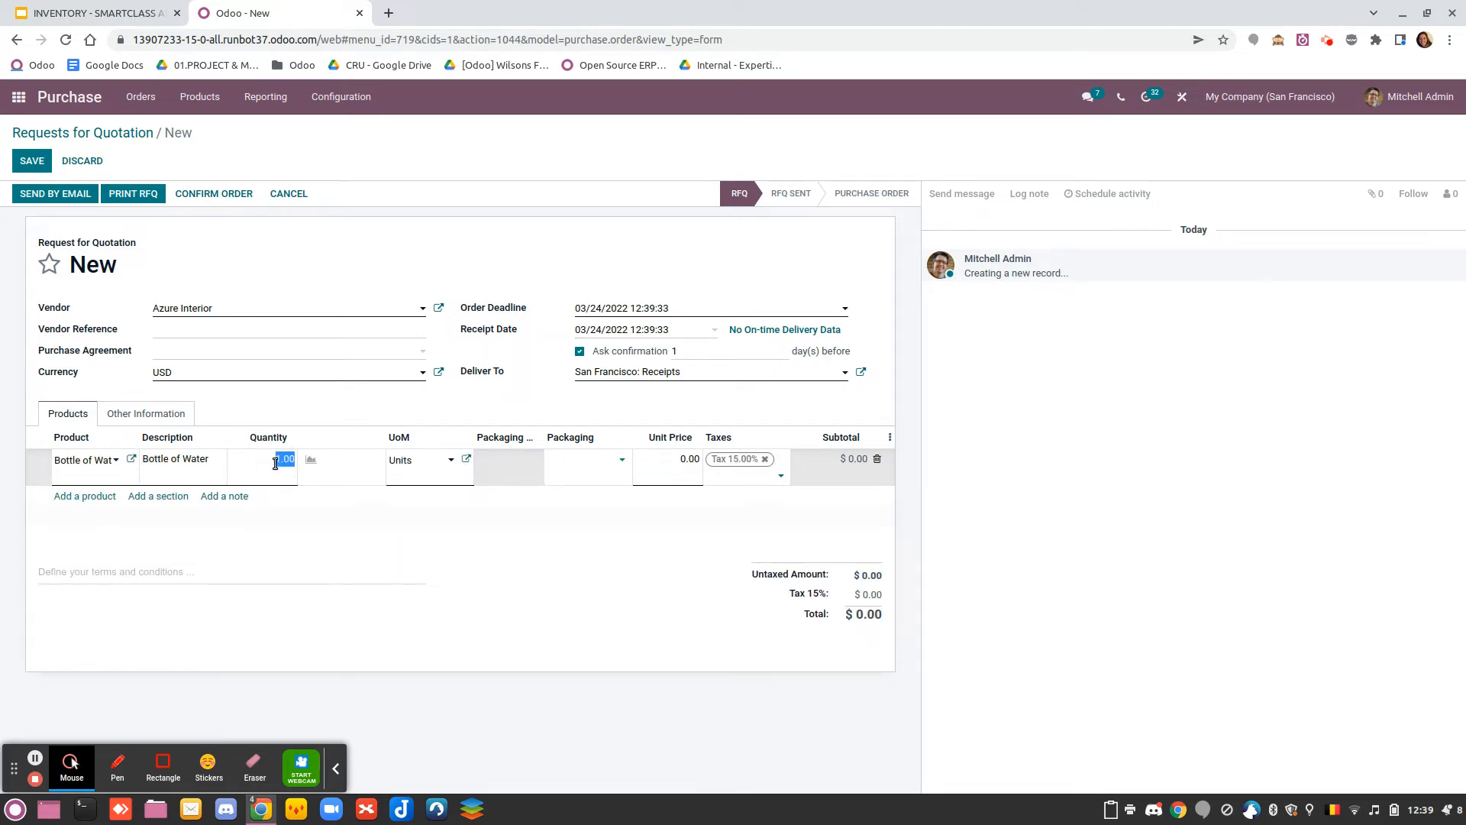
pyautogui.write('12')
pyautogui.click(580, 462)
pyautogui.click(604, 503)
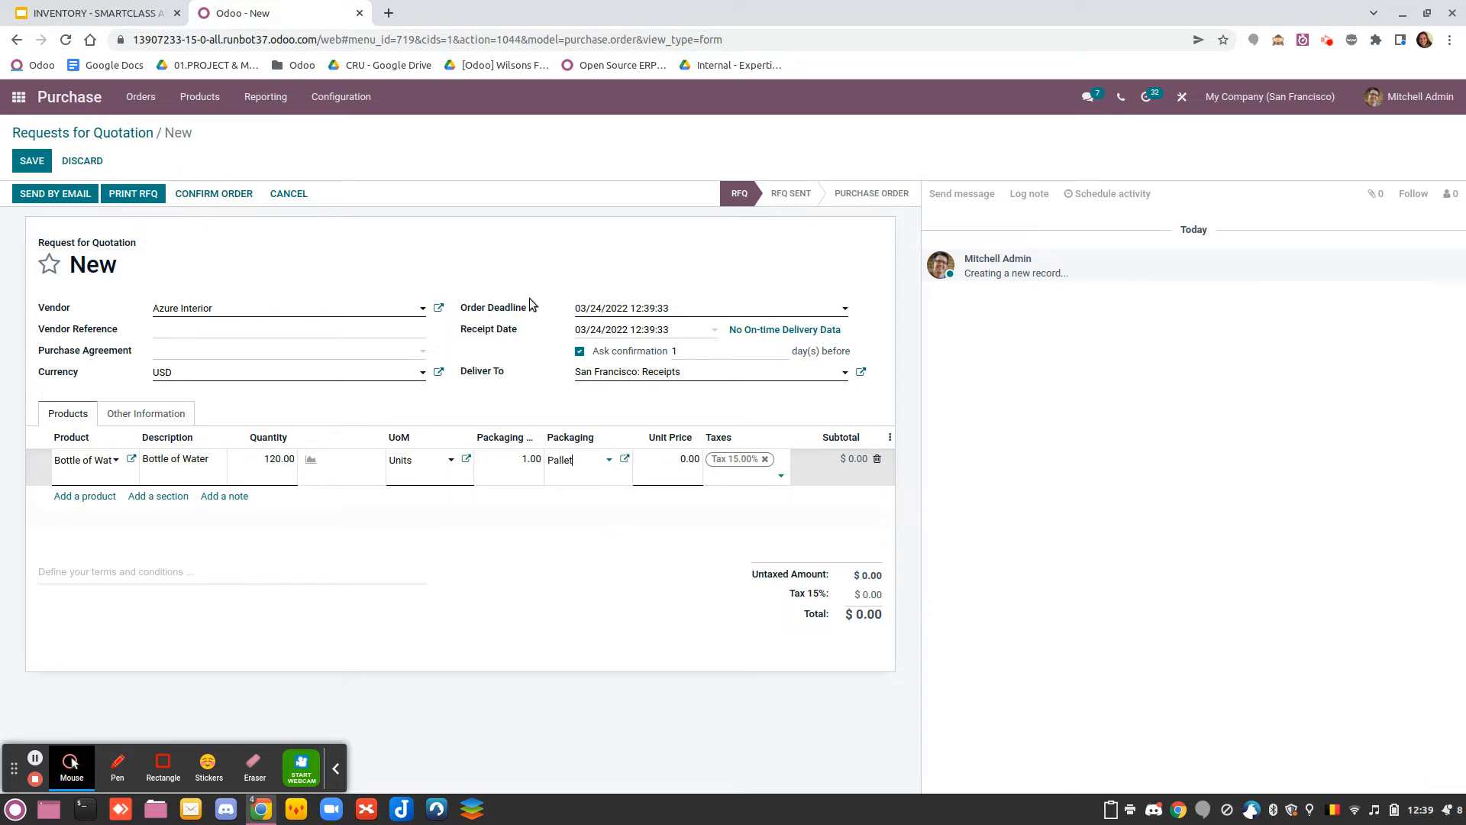
# Confirm the purchase order and open its receipt
pyautogui.click(540, 263)
pyautogui.click(201, 194)
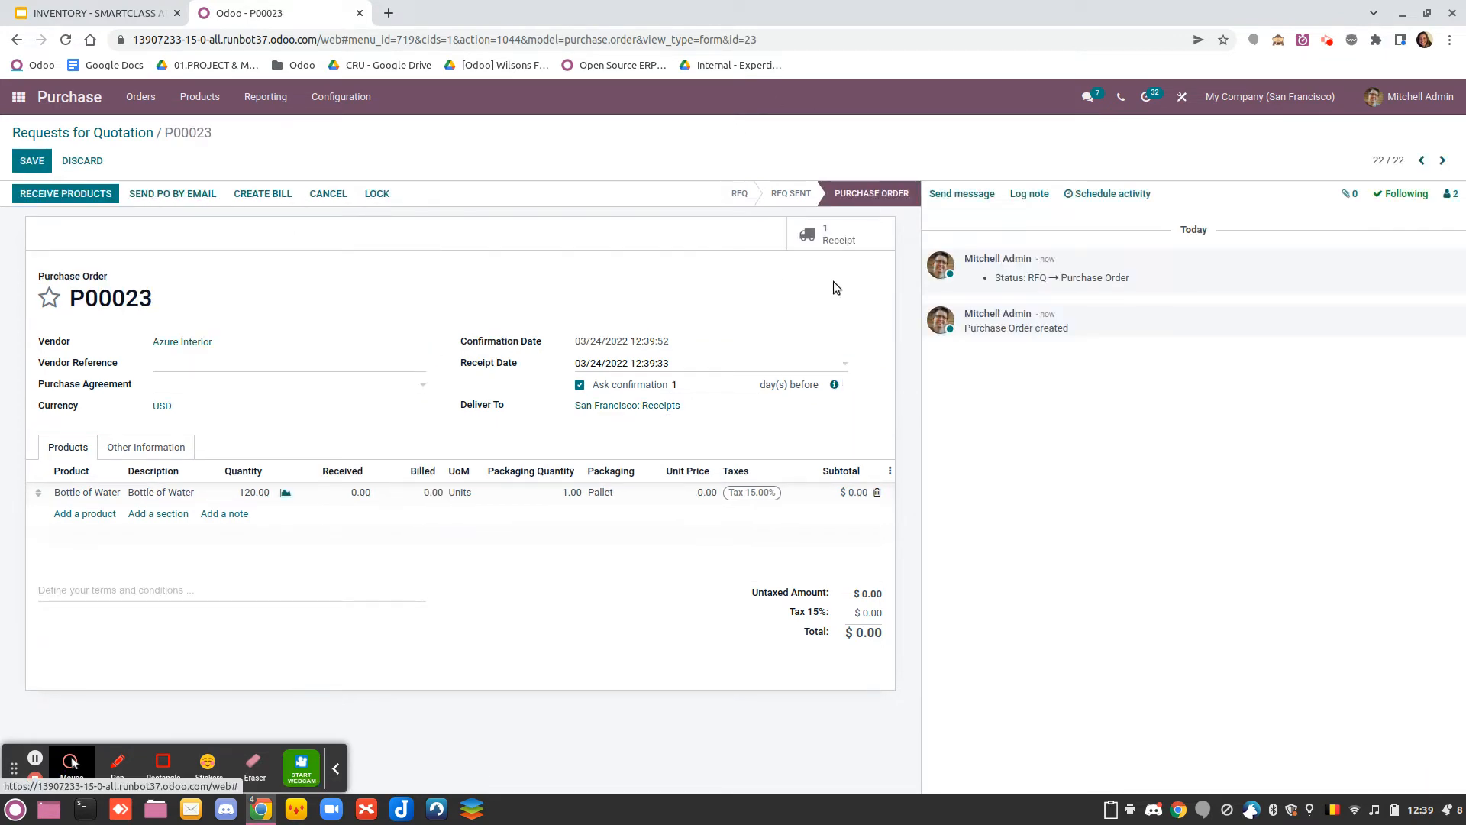
pyautogui.click(823, 238)
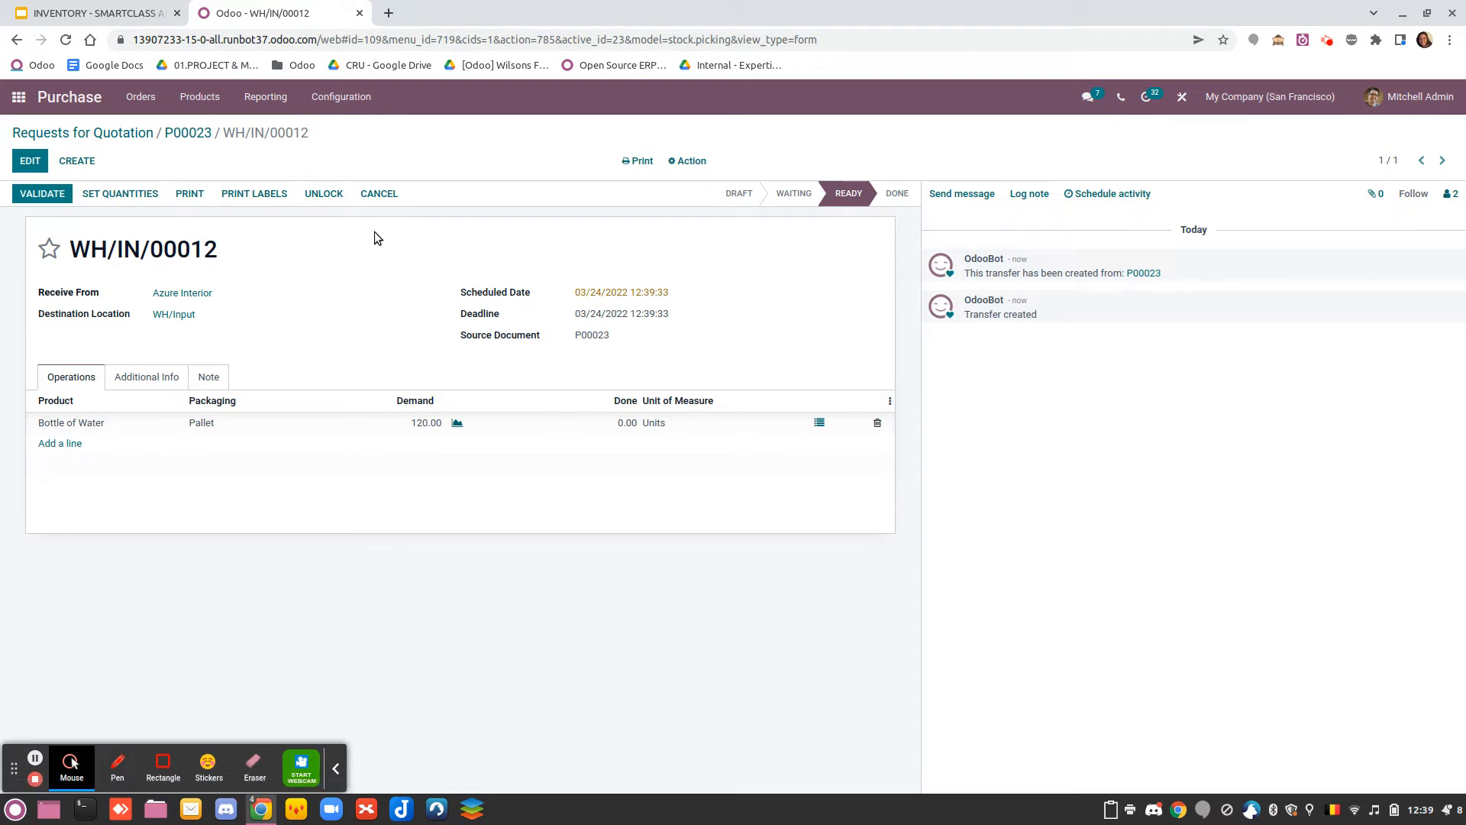
# Switch to the Barcode app and open the new purchase order's transfer among the San Francisco Receipts operations
pyautogui.click(20, 100)
pyautogui.scroll(-3, 733, 580)
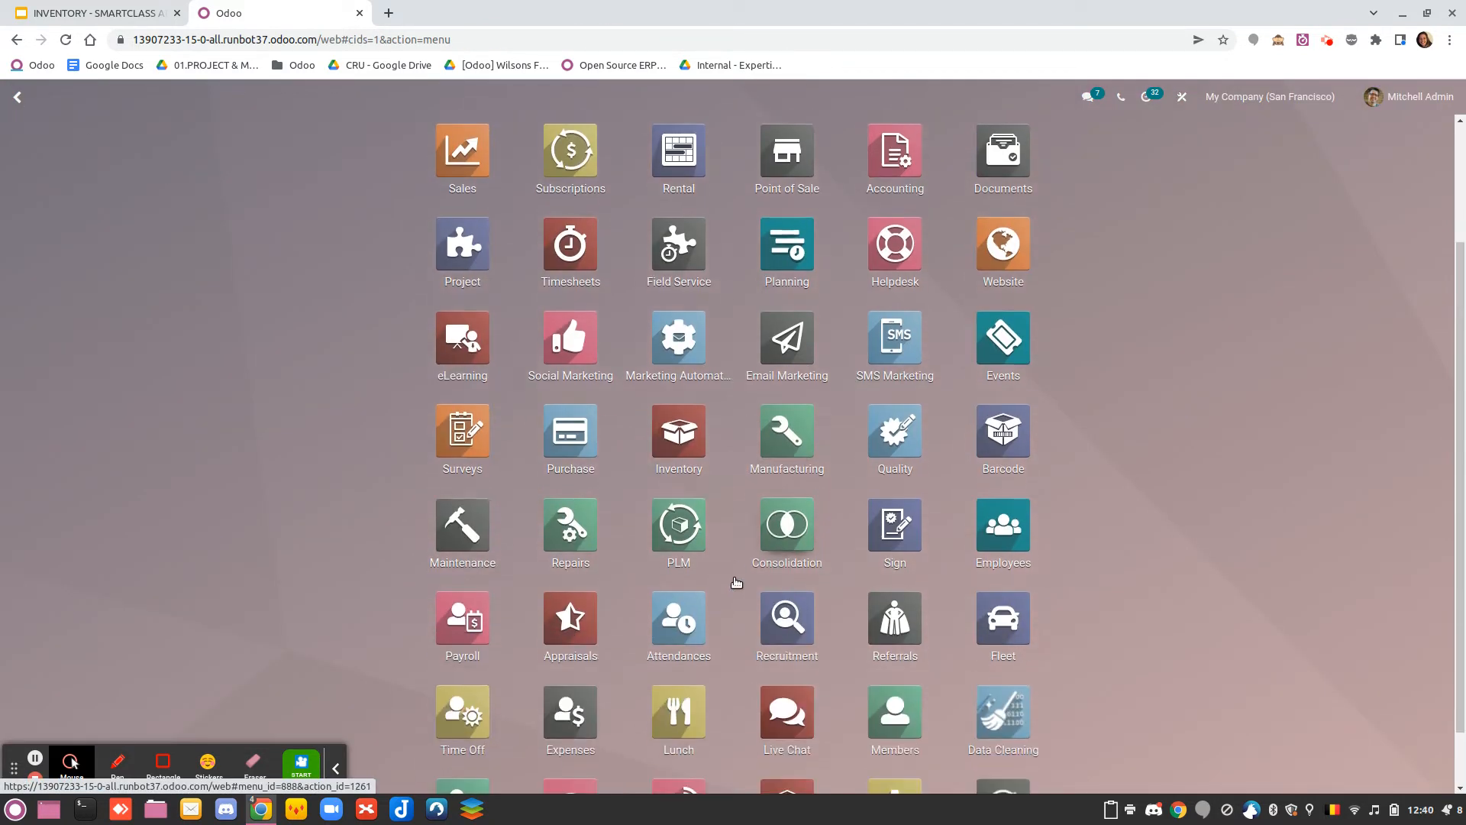
pyautogui.click(991, 436)
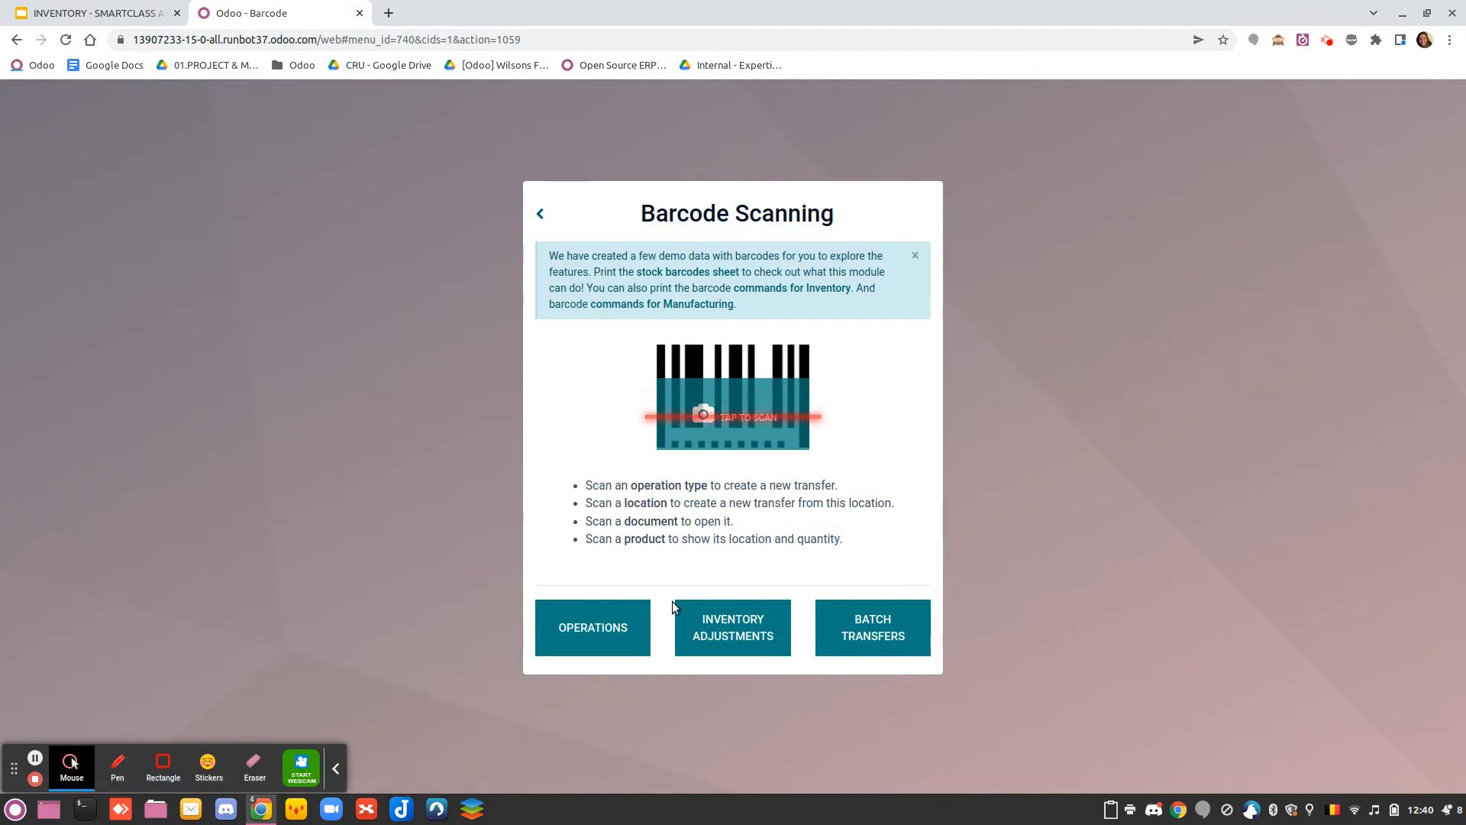
pyautogui.click(596, 623)
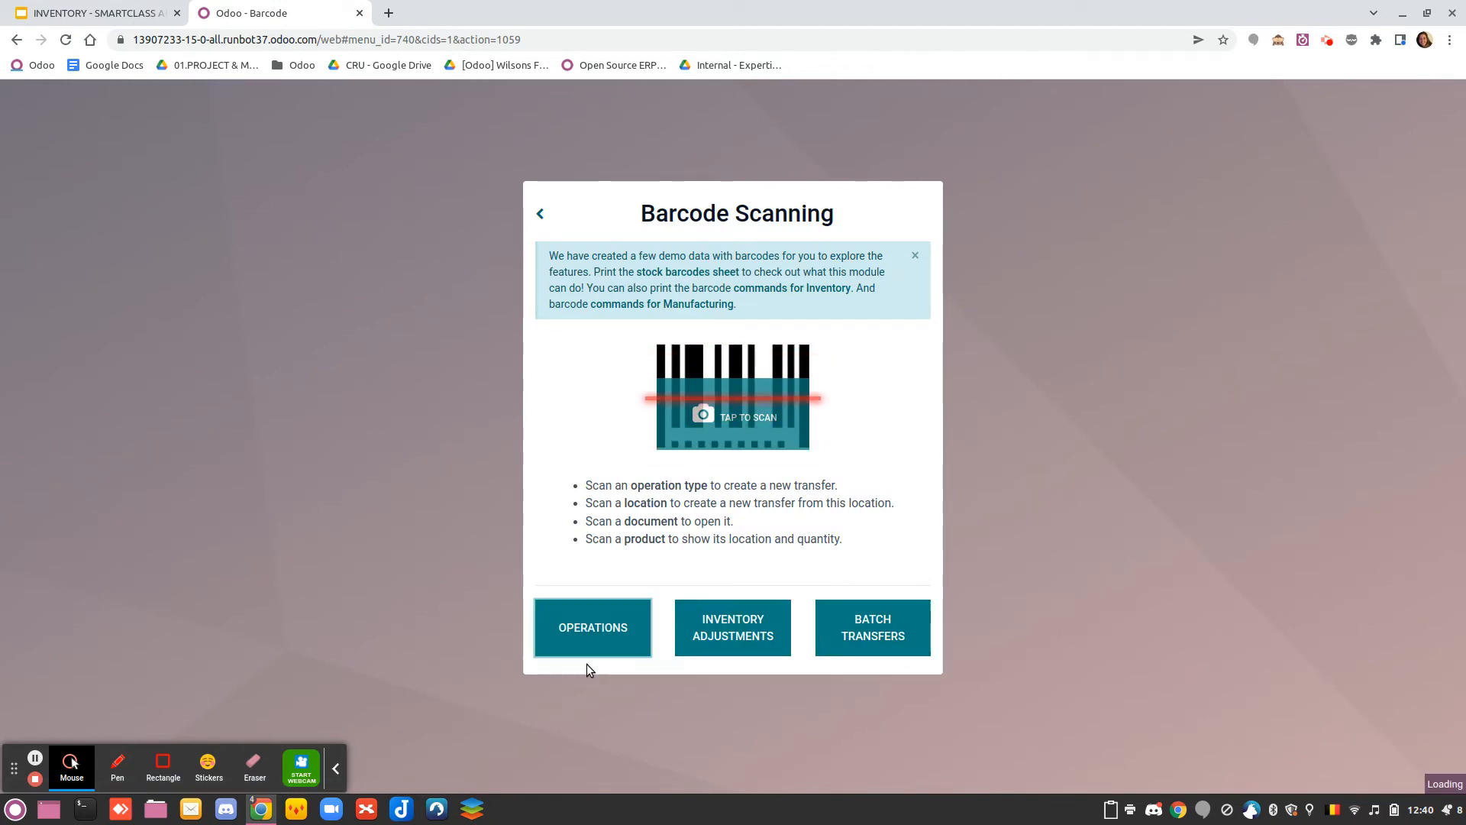
pyautogui.click(64, 200)
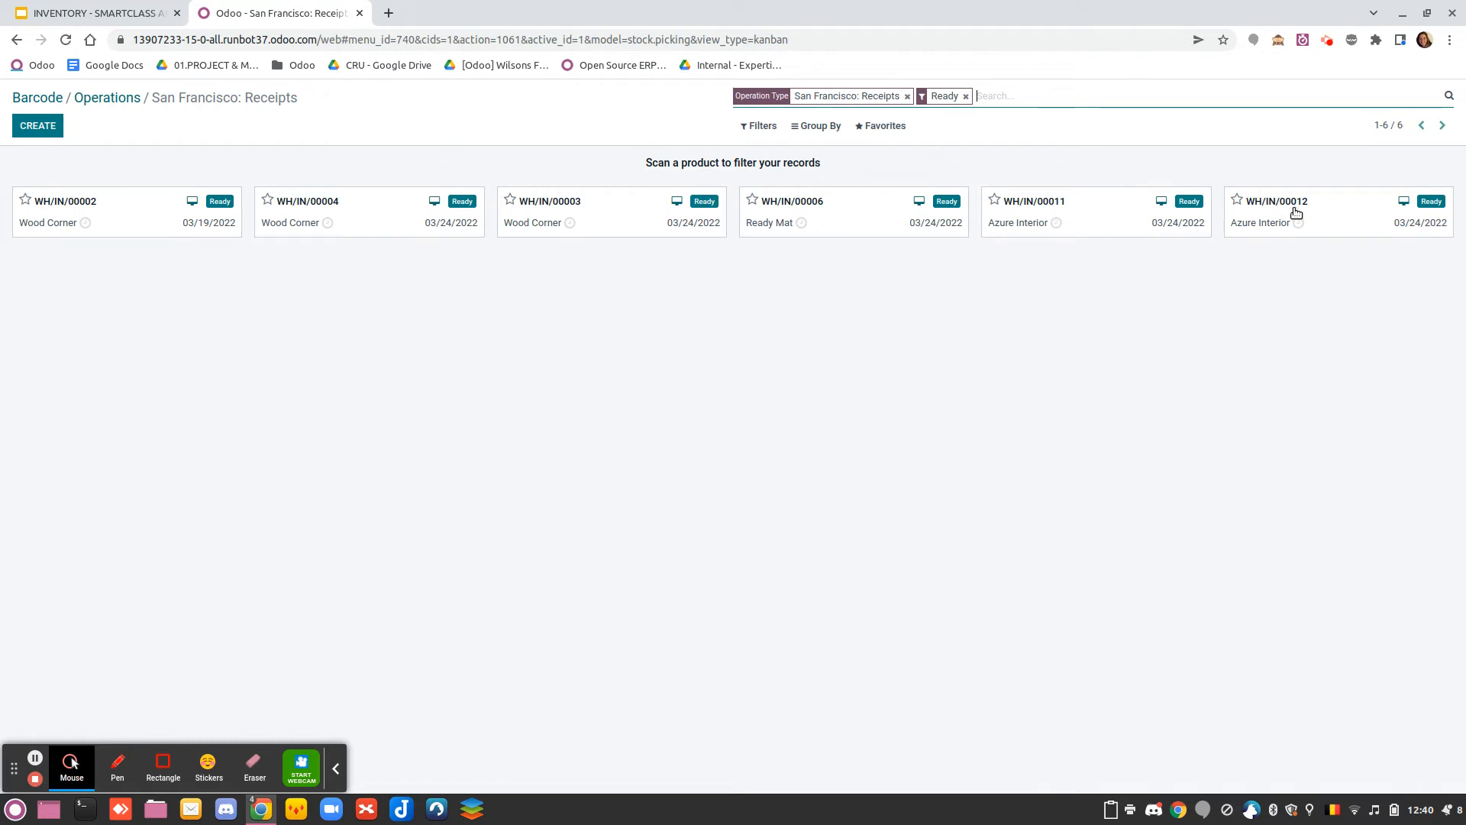
pyautogui.click(1346, 217)
pyautogui.click(550, 221)
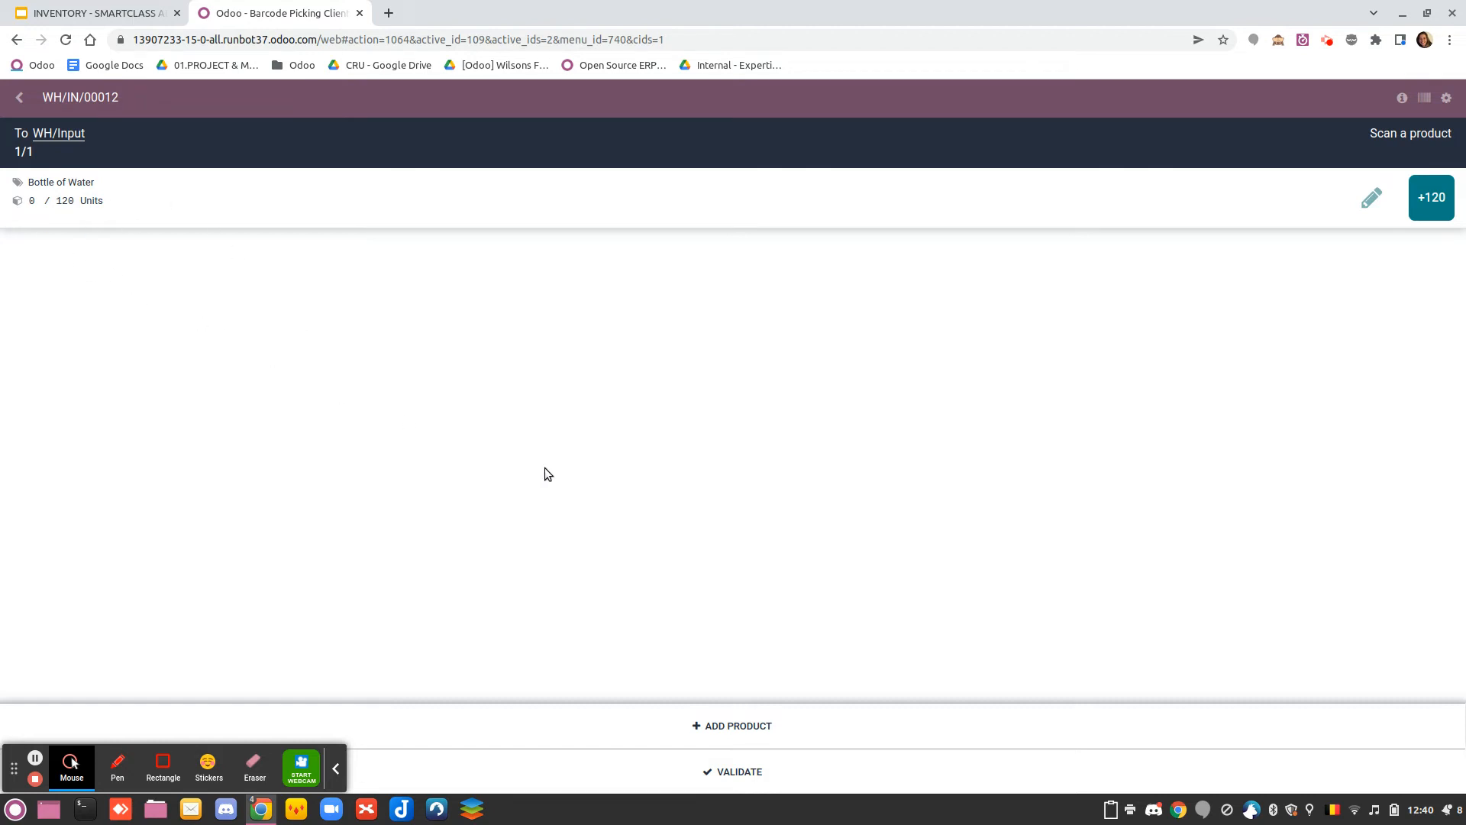
# Simulate scanning the Pack of 6 barcode 12345 on the receipt by running the pasted barcode_scanned trigger in the browser's developer console
pyautogui.hotkey('ctrl', 'shift', 'i')
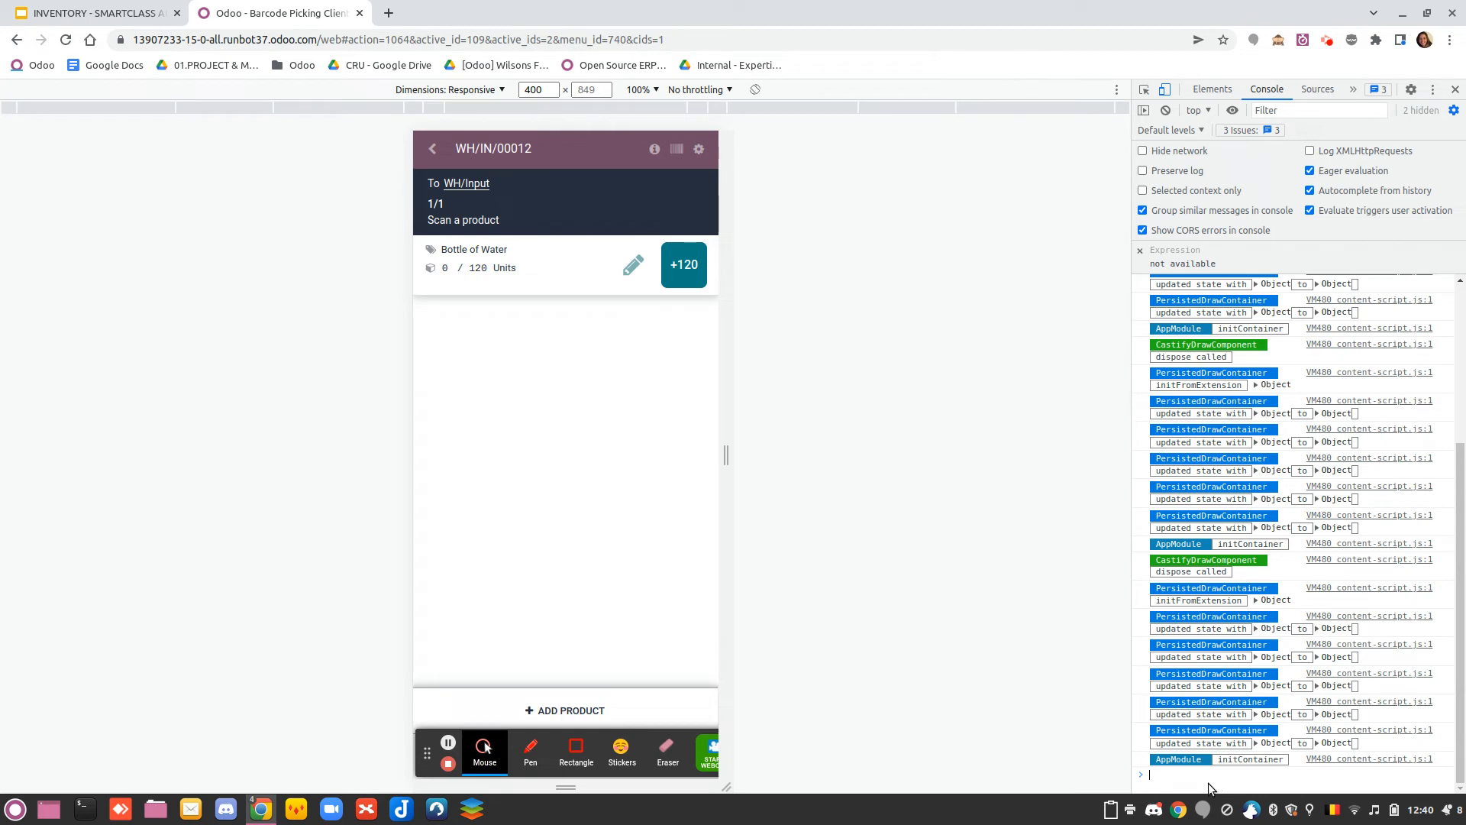
pyautogui.write('odoo.__DEBUG__.services[\'web.core\'].bus.trigger(\'barcode_scanned\',"671814",$(".o_web_client")[0])')
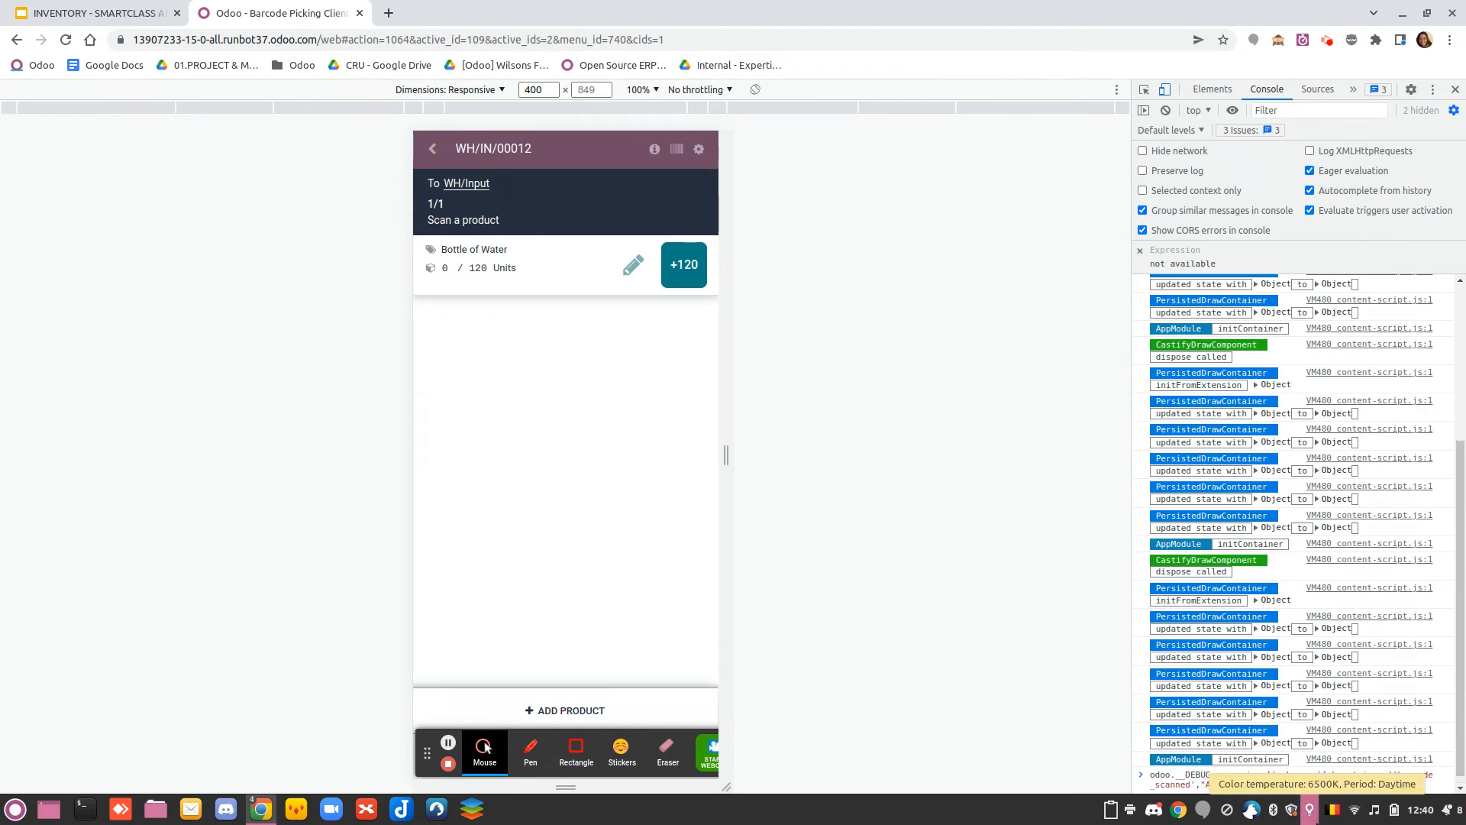
pyautogui.press('BackSpace')
pyautogui.press('BackSpace')
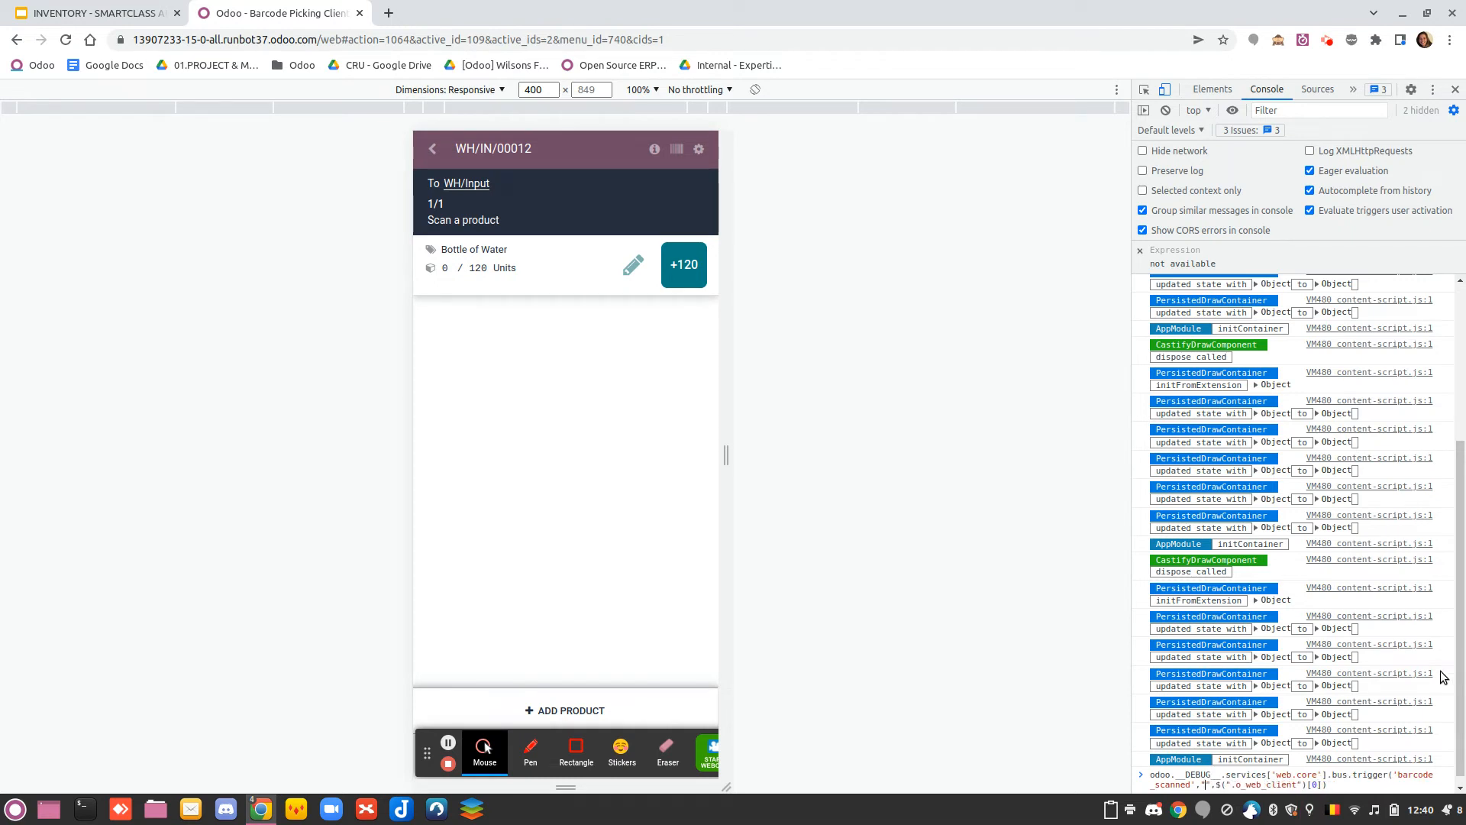
pyautogui.write('67890')
pyautogui.press('BackSpace')
pyautogui.press('BackSpace')
pyautogui.press('BackSpace')
pyautogui.press('BackSpace')
pyautogui.press('BackSpace')
pyautogui.write('12345')
pyautogui.press('Return')
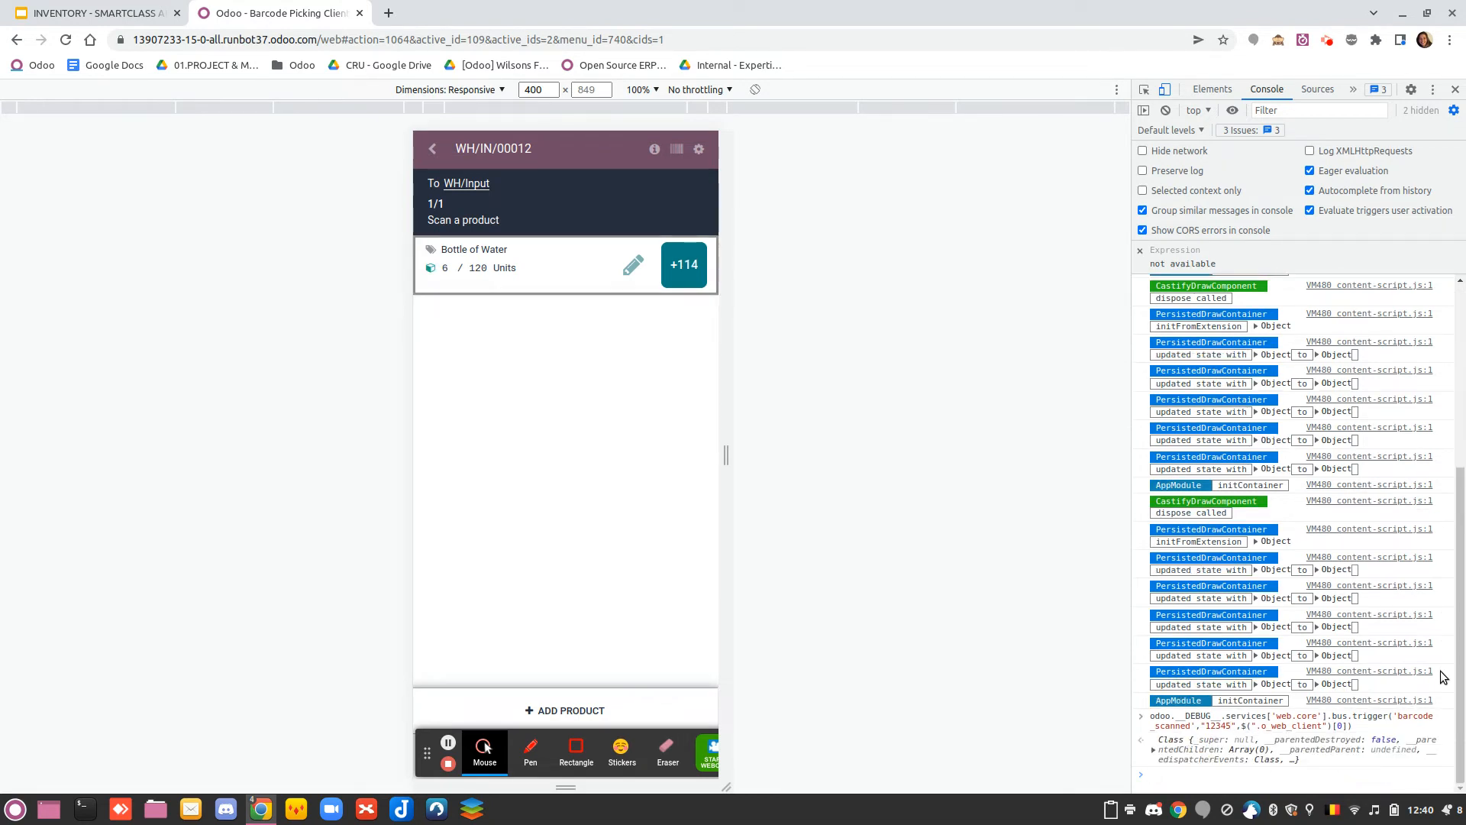
# Reset the received quantity of Bottle of Water to 0, close the developer console and confirm the line
pyautogui.click(633, 266)
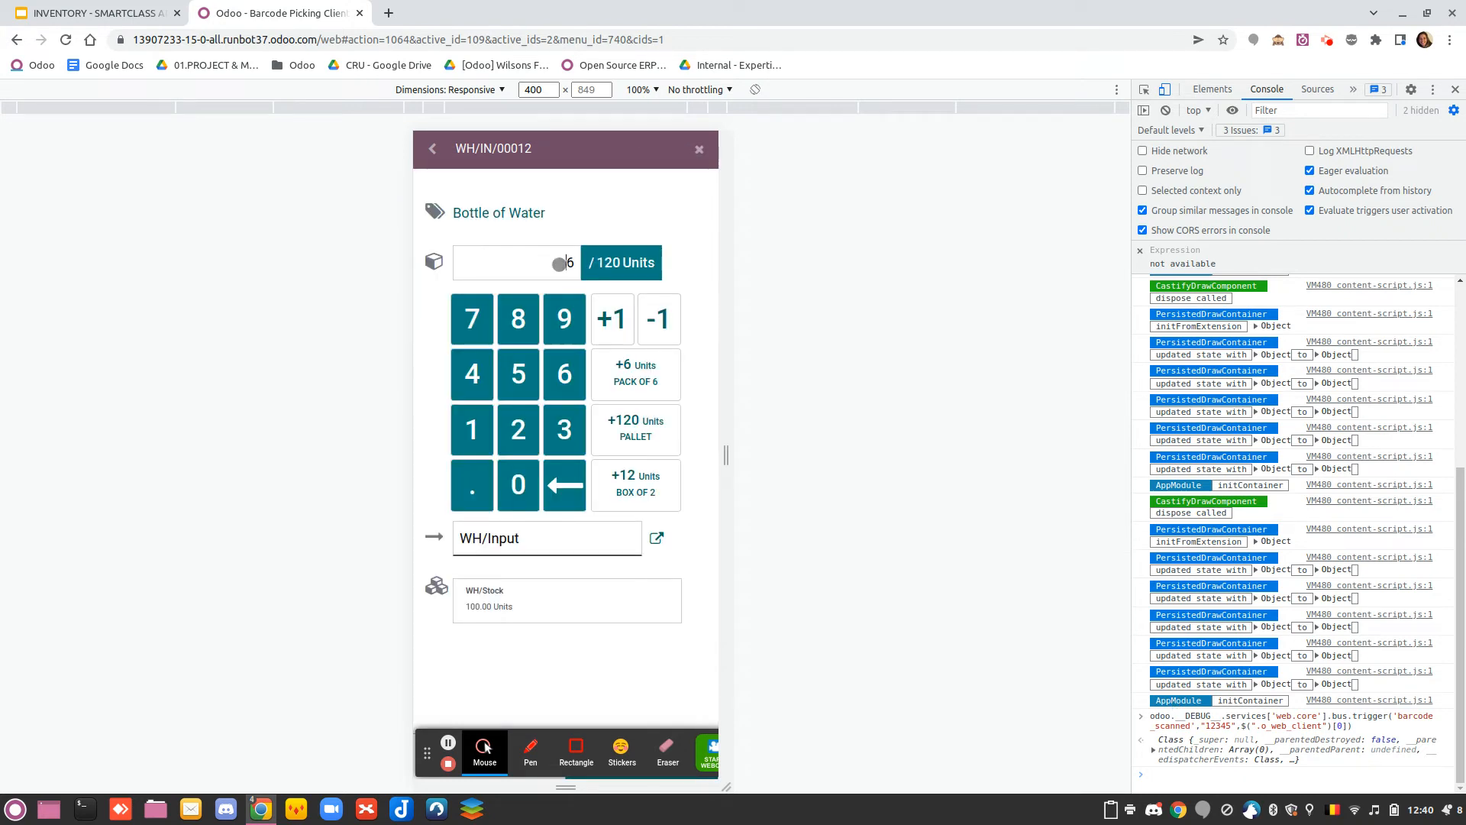
pyautogui.click(659, 319)
pyautogui.click(658, 319)
pyautogui.click(658, 319)
pyautogui.click(658, 319)
pyautogui.click(659, 319)
pyautogui.click(659, 318)
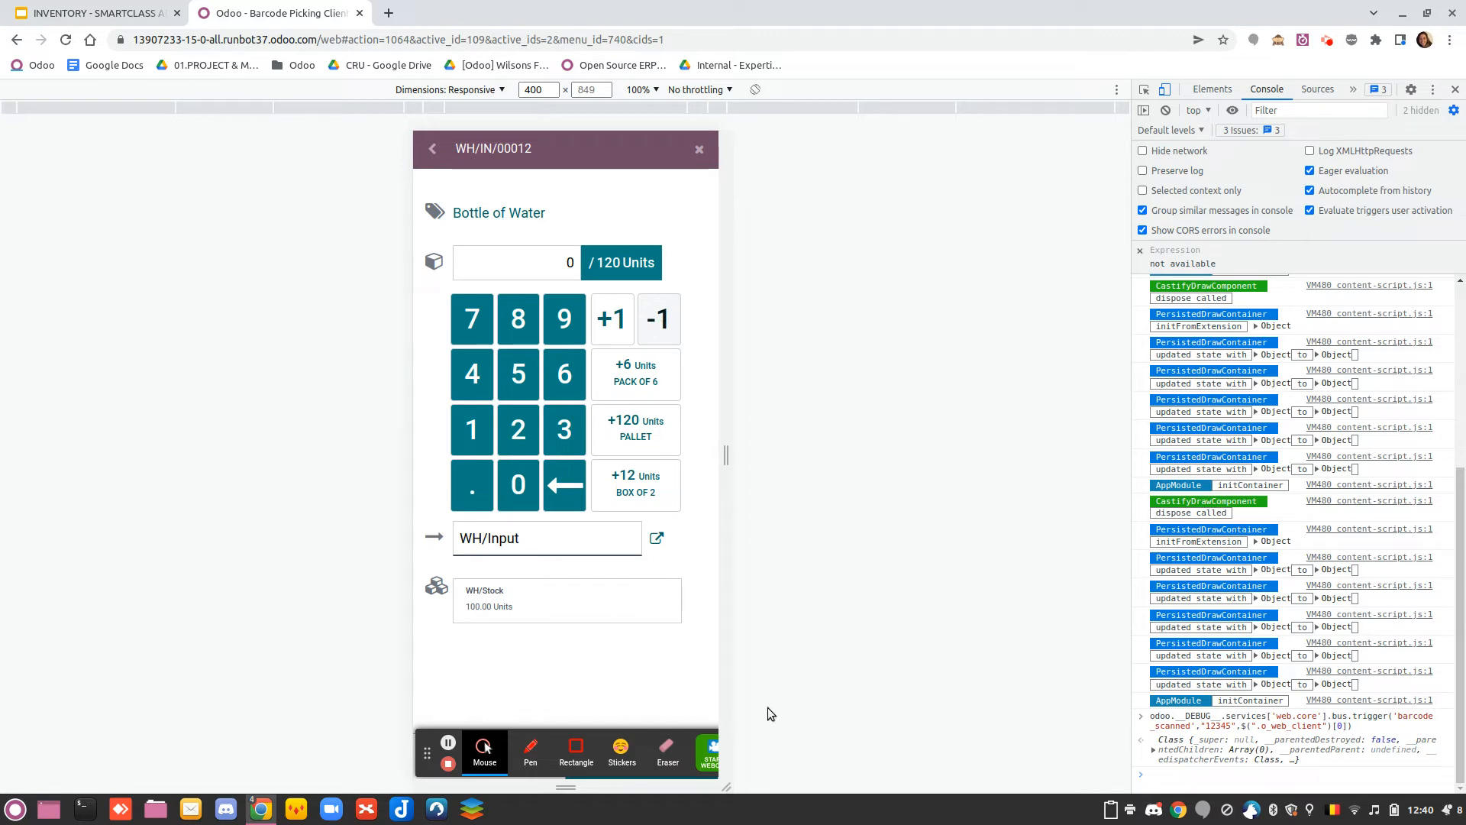
pyautogui.click(1454, 89)
pyautogui.click(938, 756)
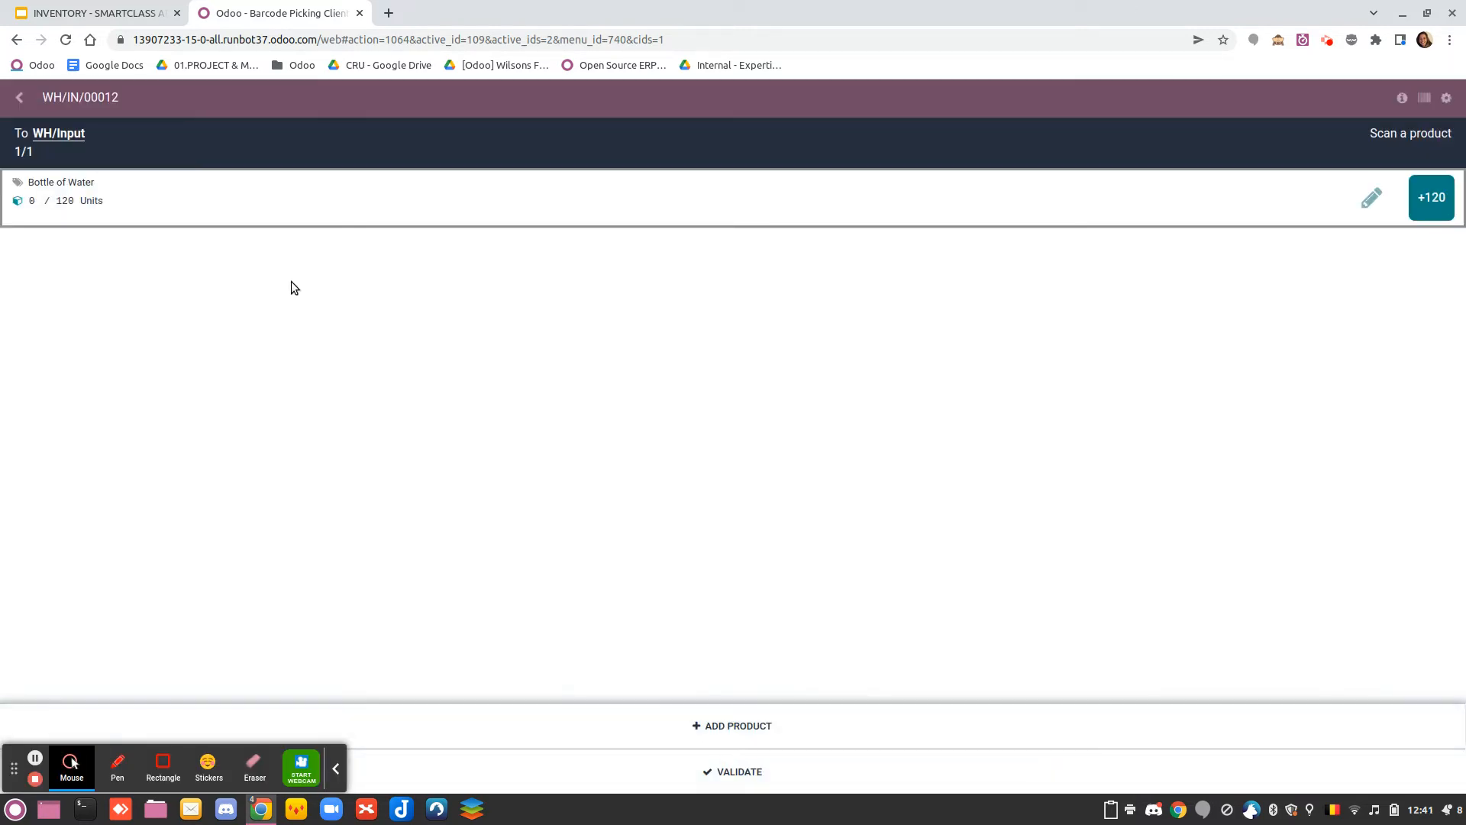
# Simulate scanning the Pallet barcode 67890 on the receipt by running the barcode_scanned trigger in the browser's developer console
pyautogui.hotkey('ctrl', 'shift', 'i')
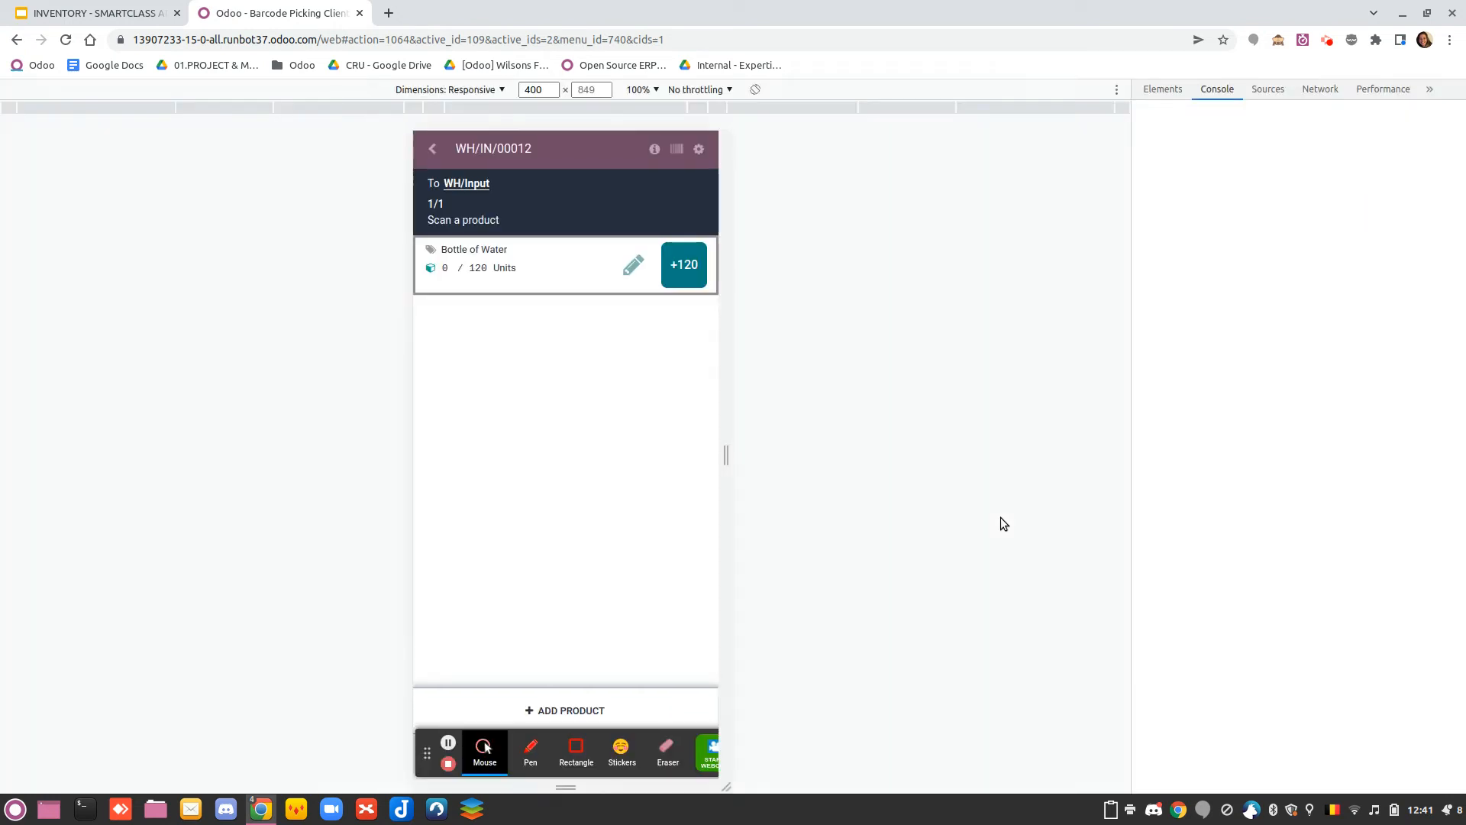
pyautogui.write('odoo.__DEBUG__.services[\'web.core\'].bus.trigger(\'barcode_scanned\',"12345",$(".o_web_client")[0])')
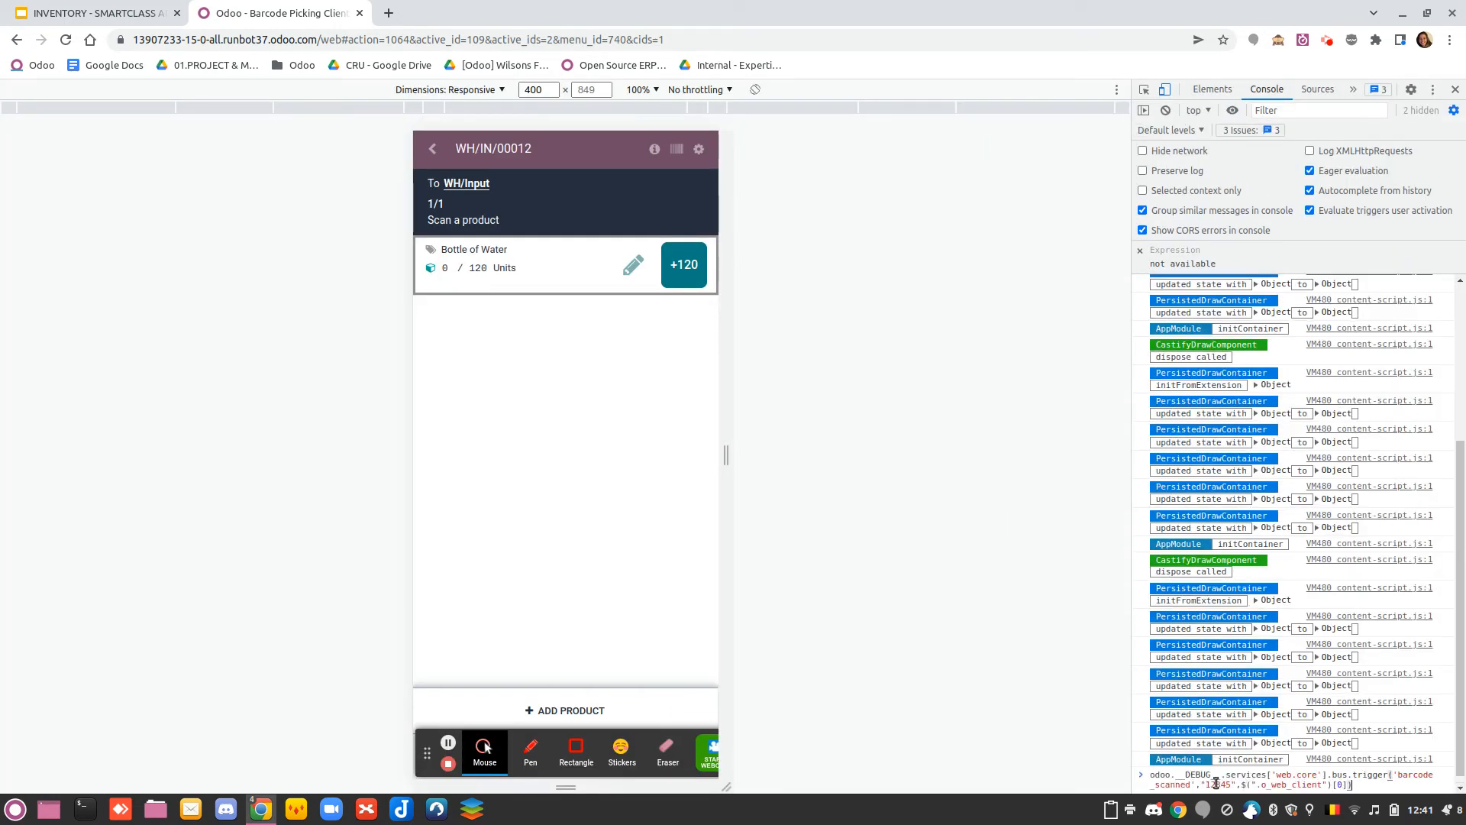
pyautogui.click(1231, 787)
pyautogui.press('BackSpace')
pyautogui.press('BackSpace')
pyautogui.press('BackSpace')
pyautogui.press('BackSpace')
pyautogui.press('BackSpace')
pyautogui.write('6789')
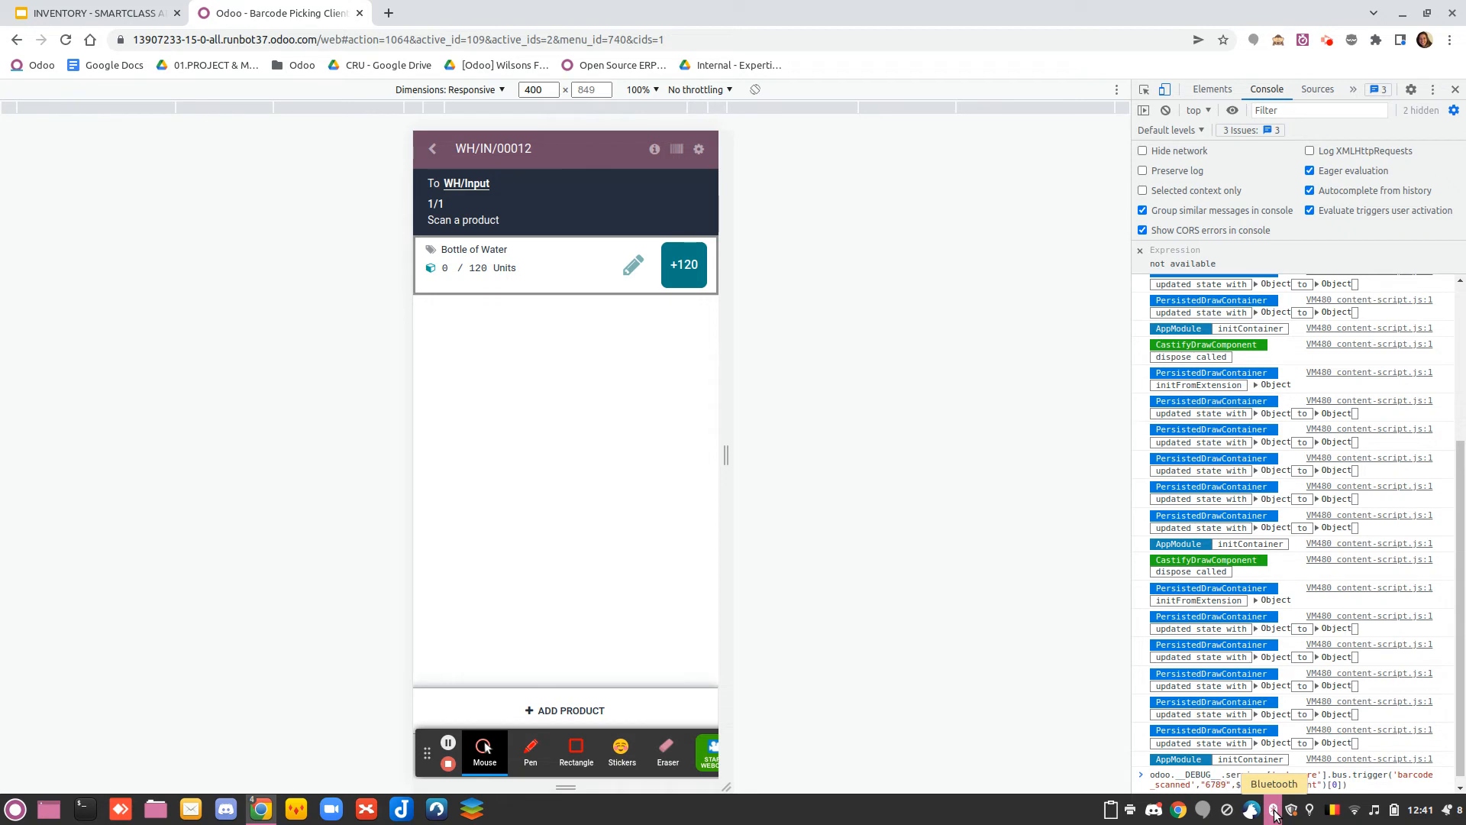
pyautogui.write('0')
pyautogui.press('Return')
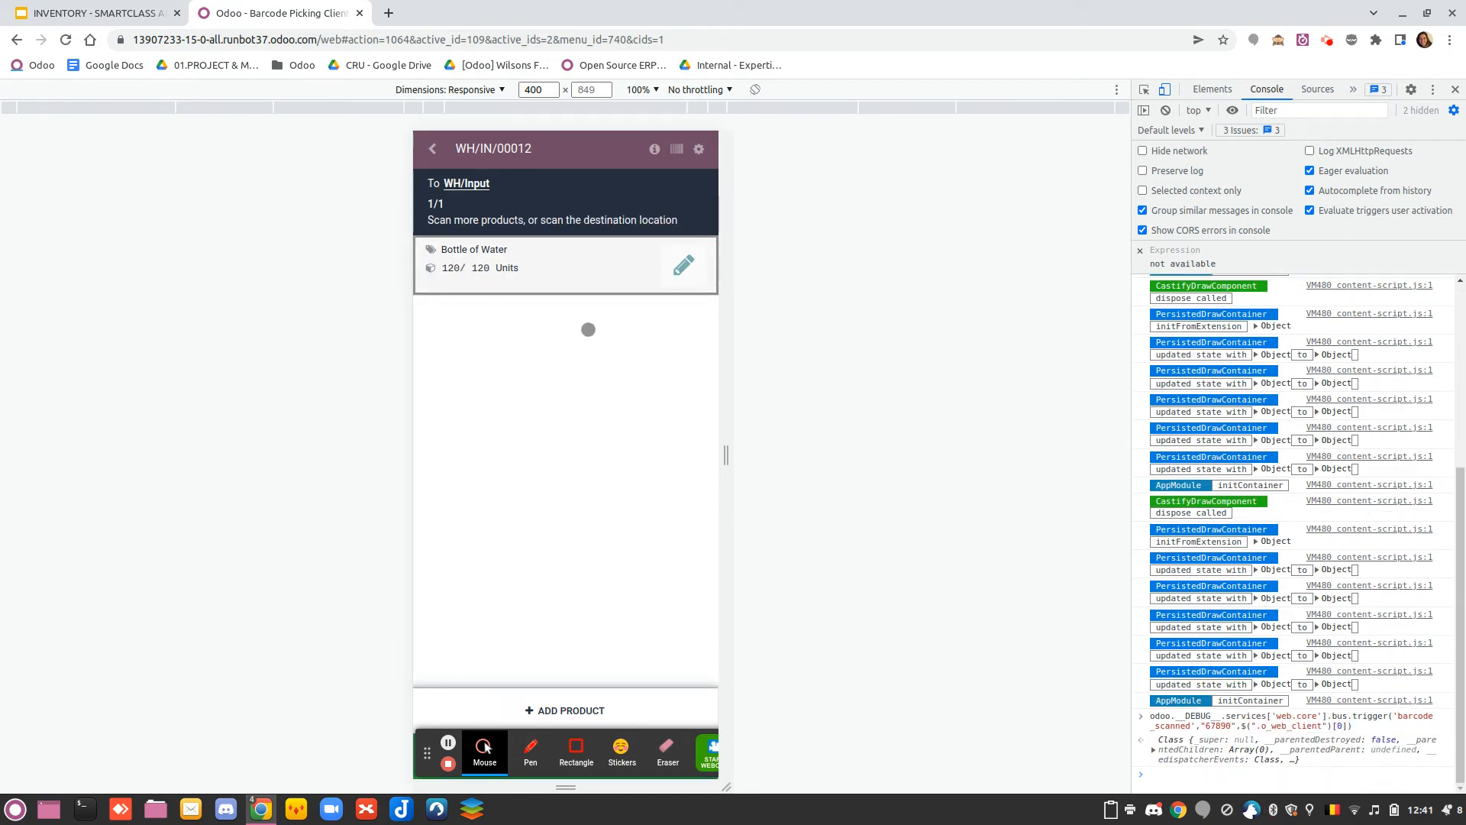
# Close the developer console and validate the Bottle of Water receipt
pyautogui.click(1455, 90)
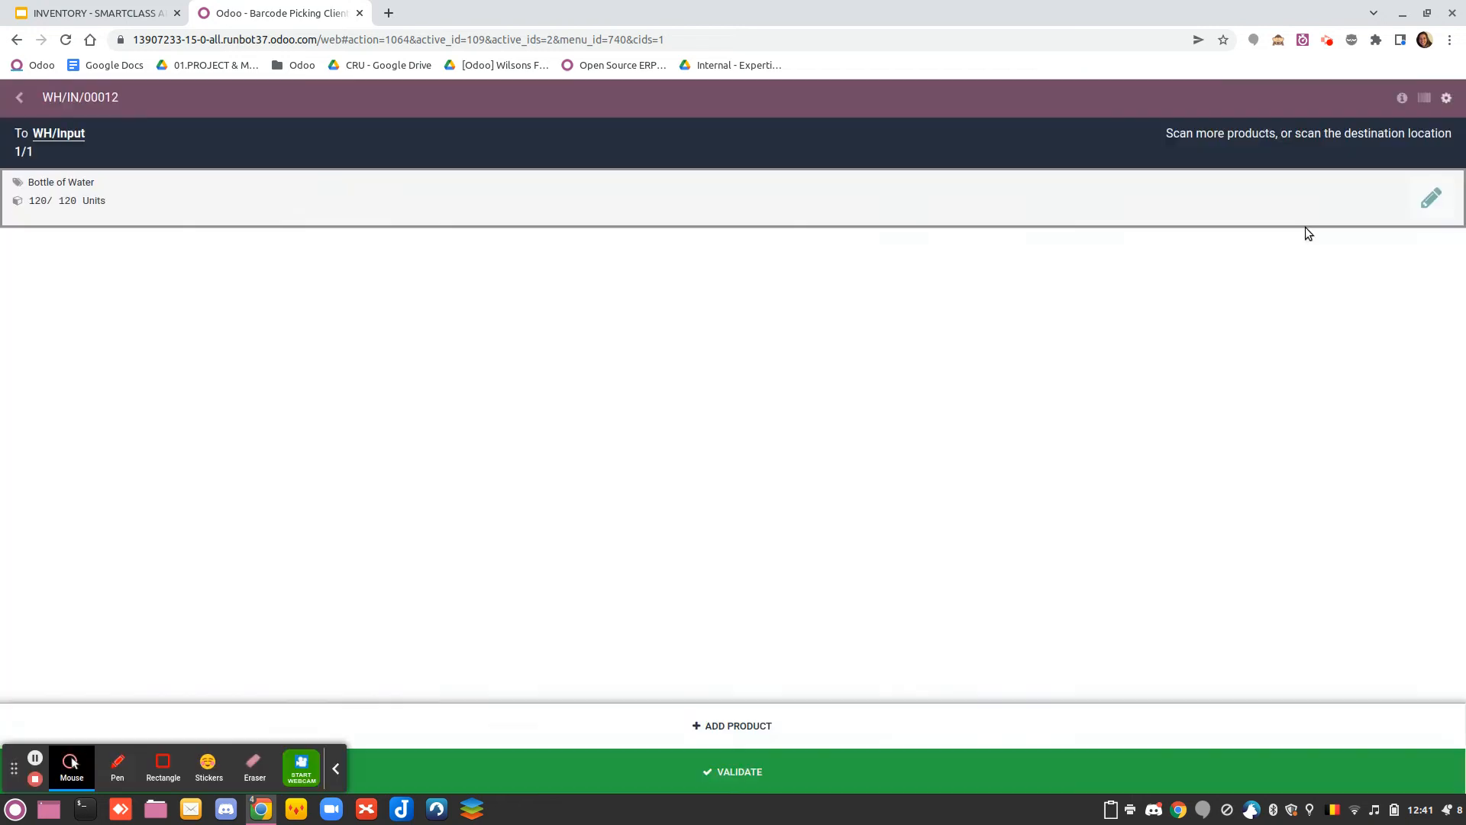
pyautogui.click(336, 768)
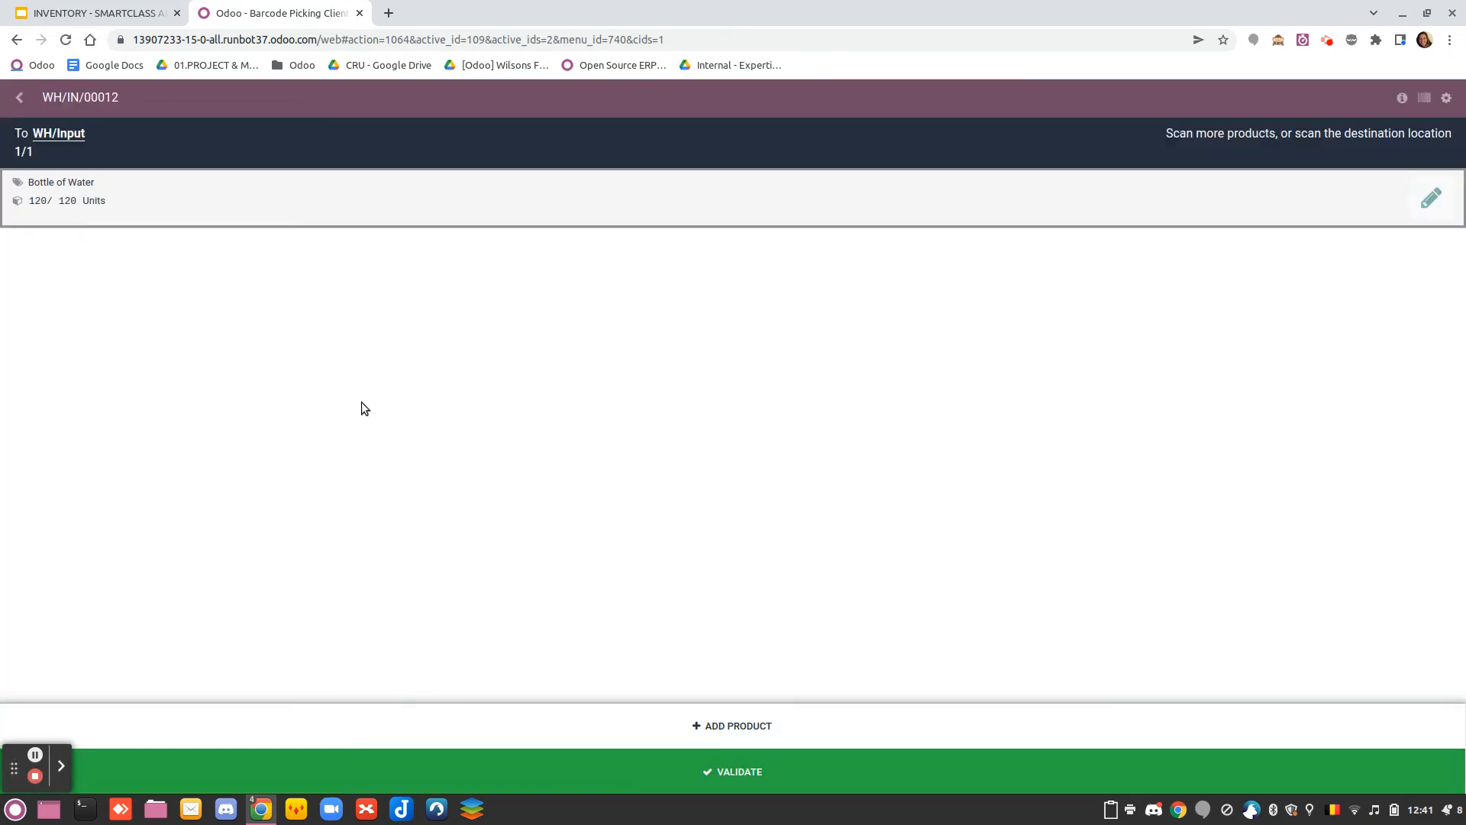
pyautogui.click(667, 748)
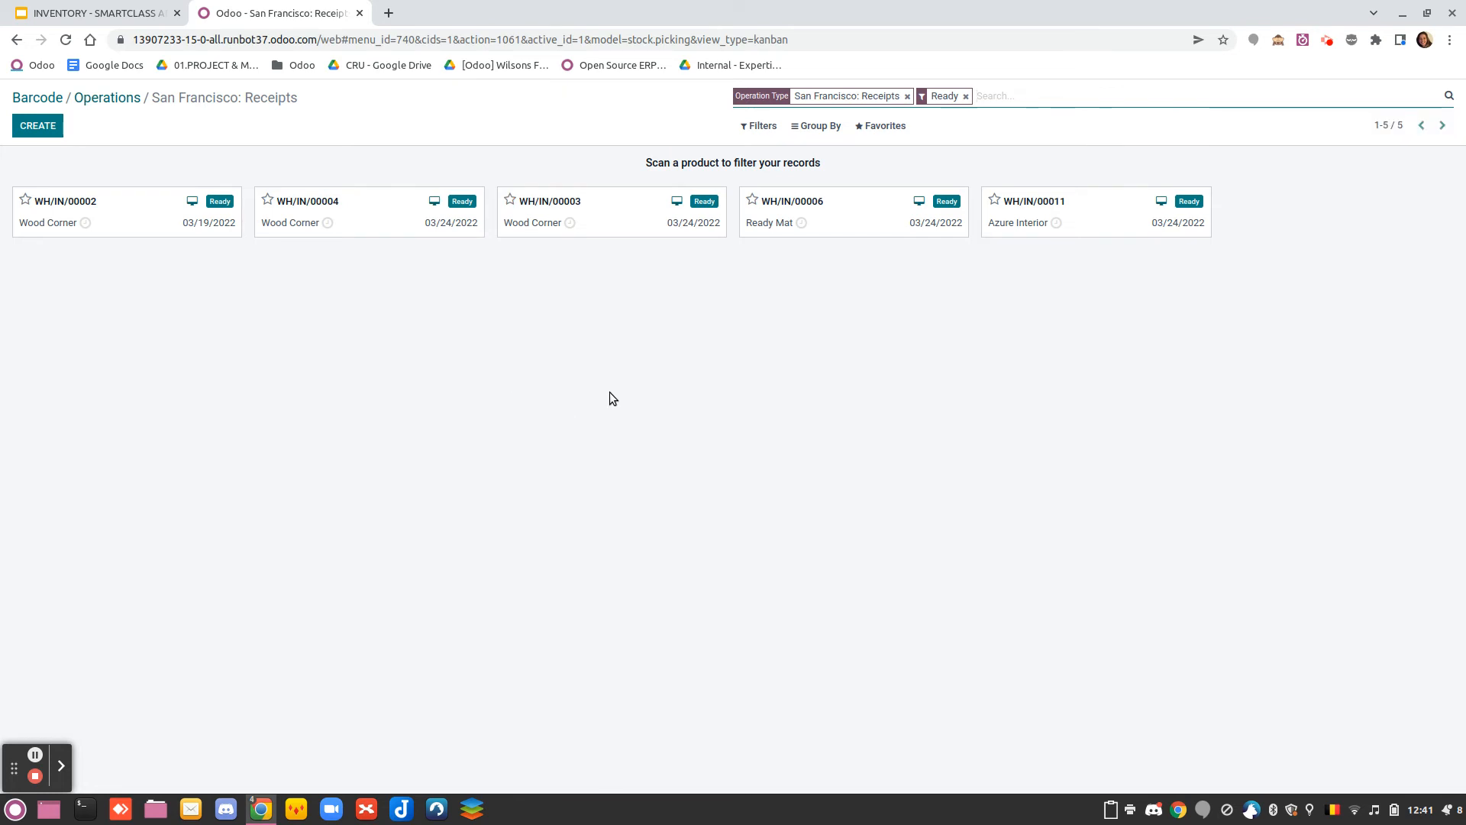
# Switch to the Inventory app and open the route San Francisco: Deliver in 1 step (Pallet)
pyautogui.click(38, 98)
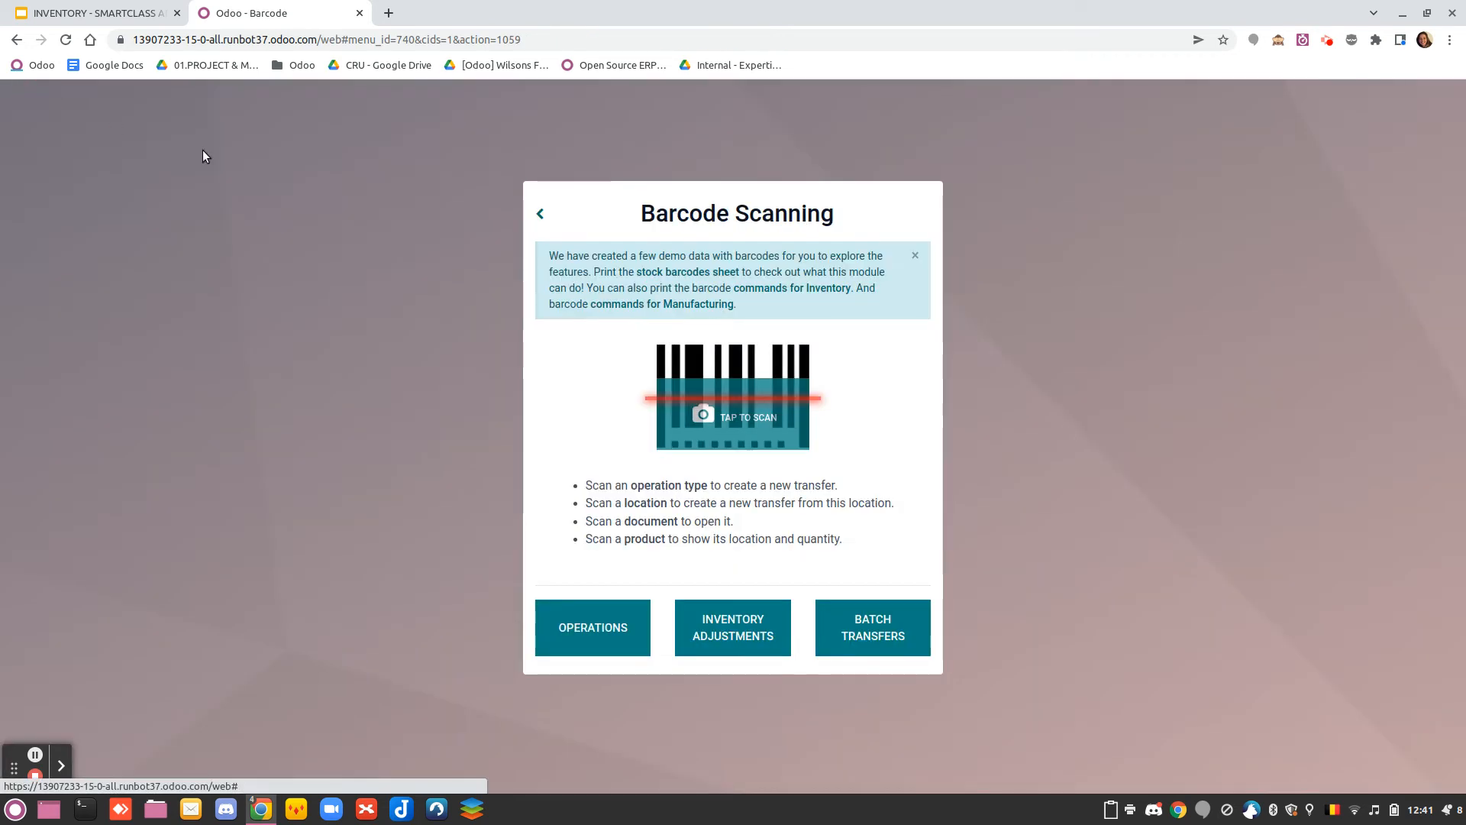
pyautogui.click(544, 209)
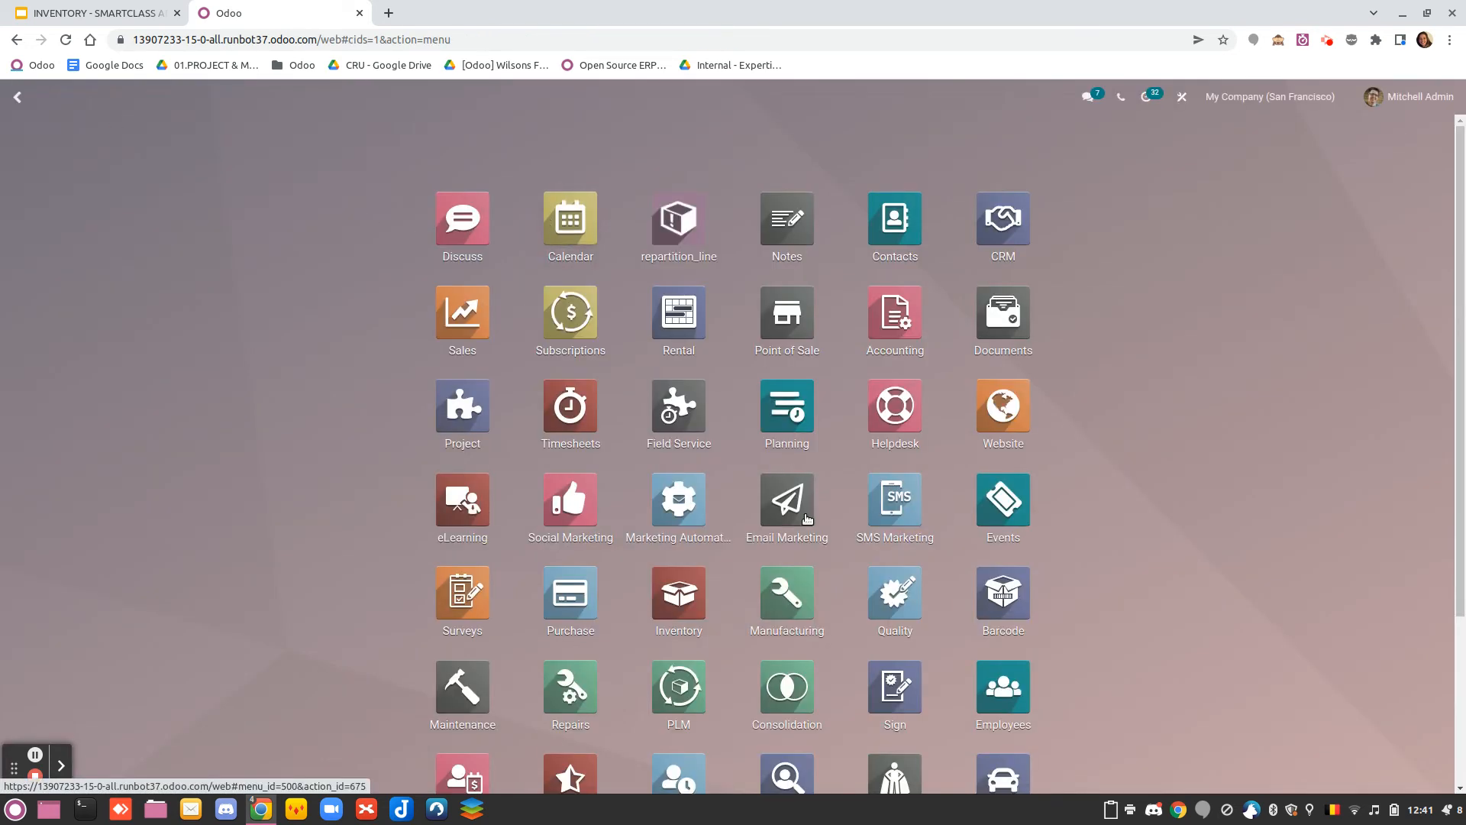
pyautogui.scroll(-2, 779, 504)
pyautogui.scroll(-1, 685, 508)
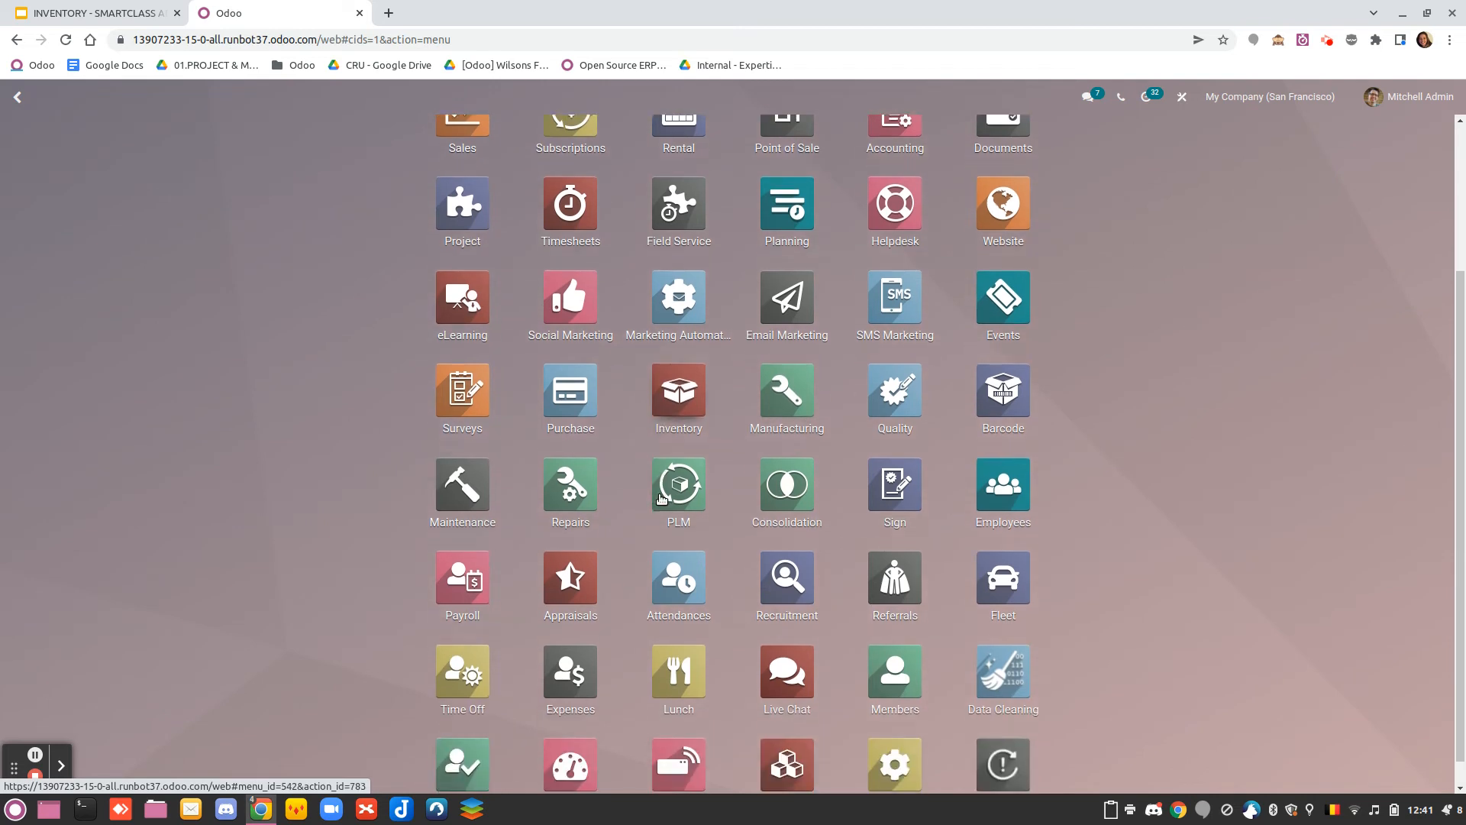
pyautogui.click(668, 382)
pyautogui.click(422, 99)
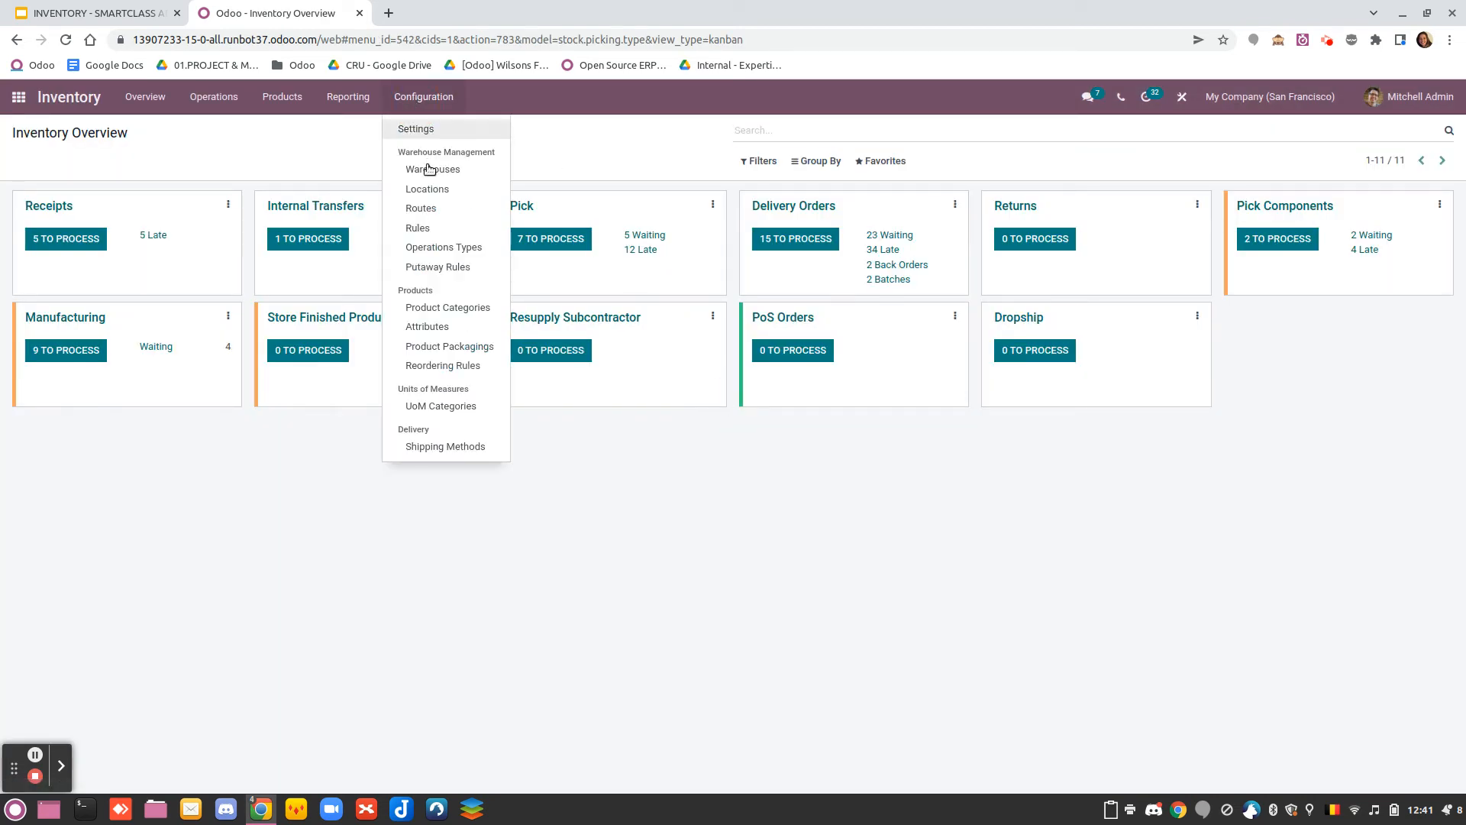
pyautogui.click(435, 214)
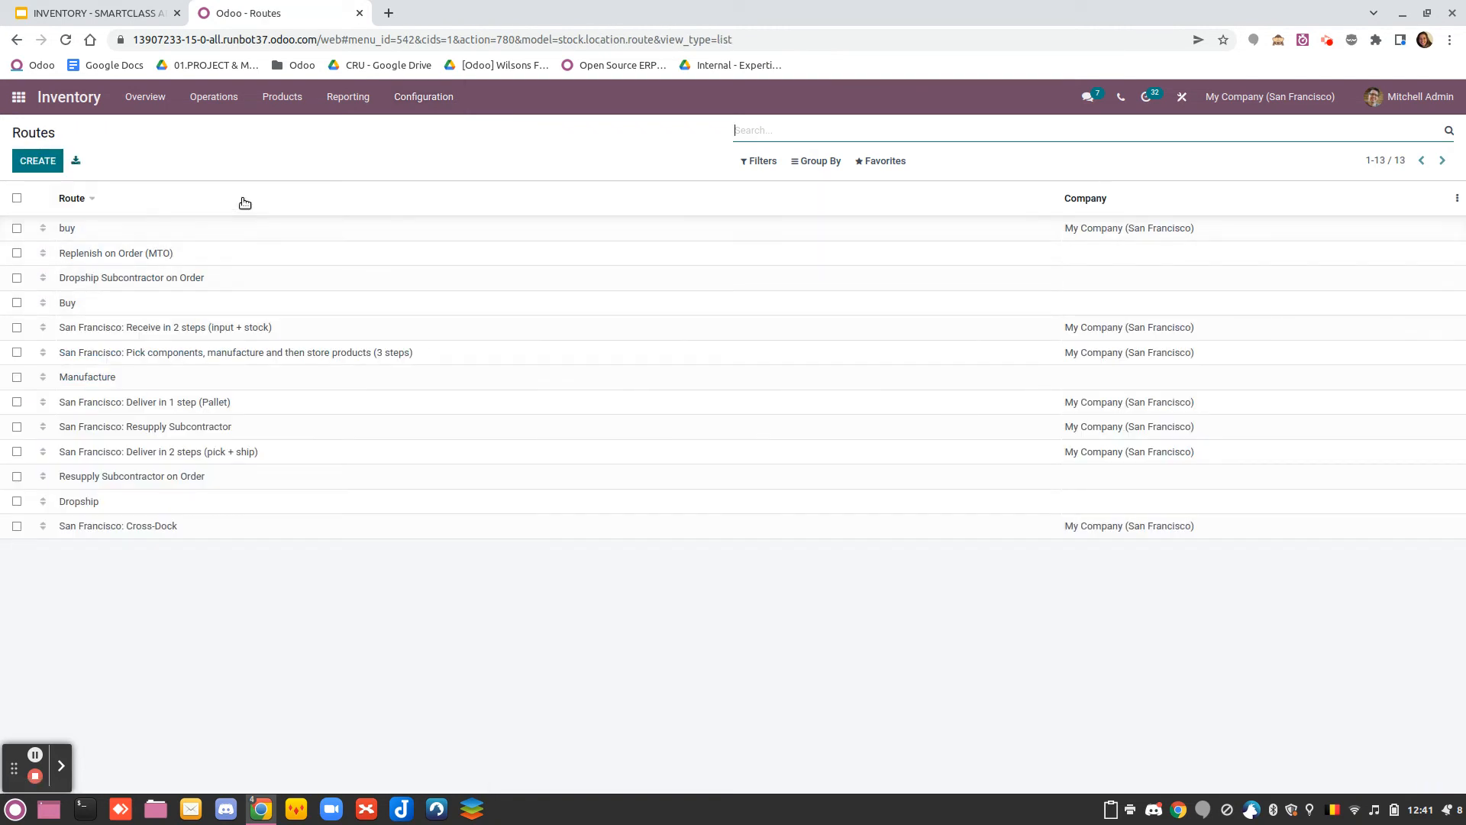
pyautogui.click(238, 405)
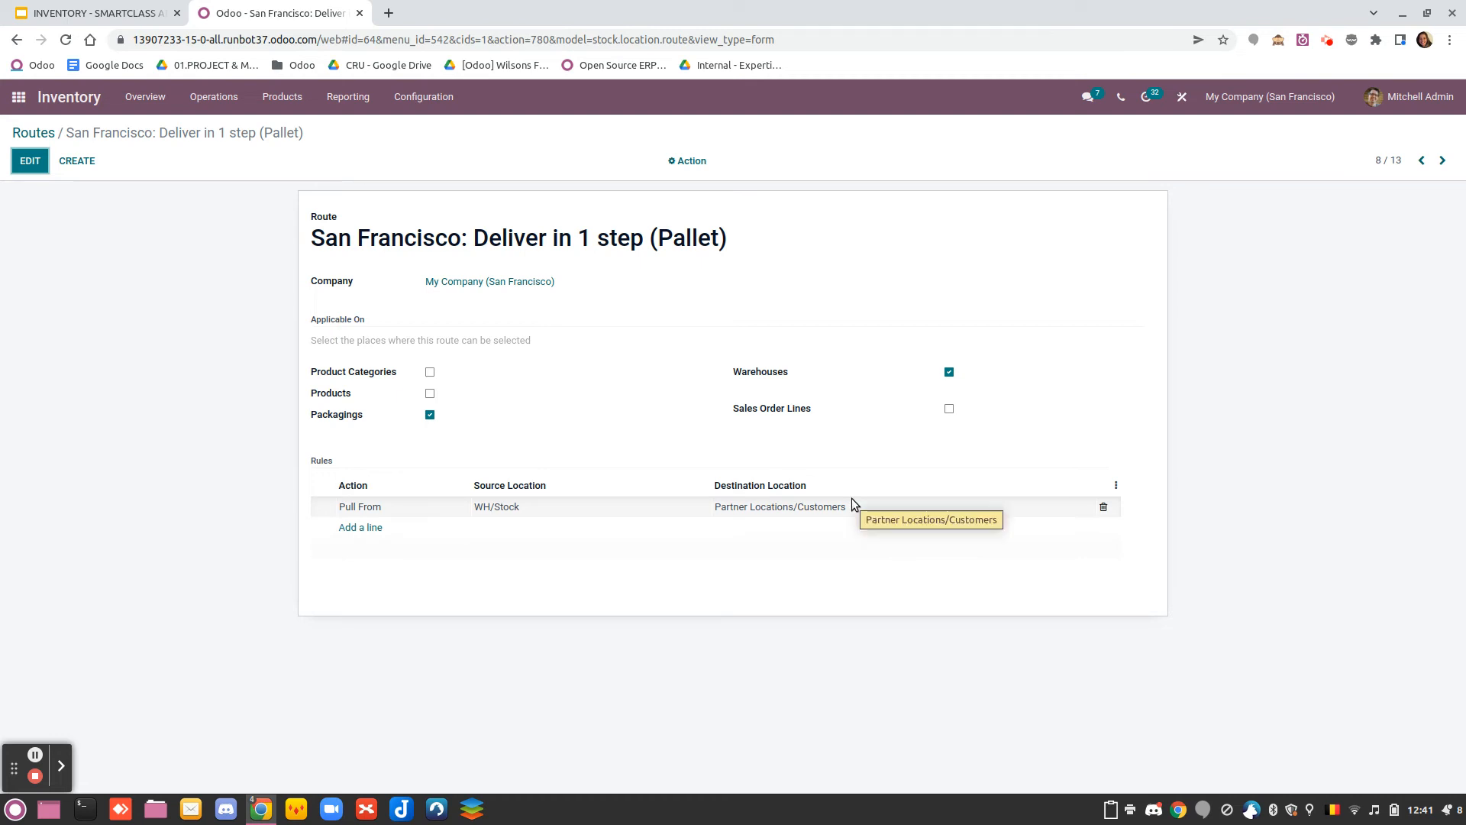
# Make the route no longer applicable on warehouses, leaving only Packagings enabled, and save it
pyautogui.click(948, 372)
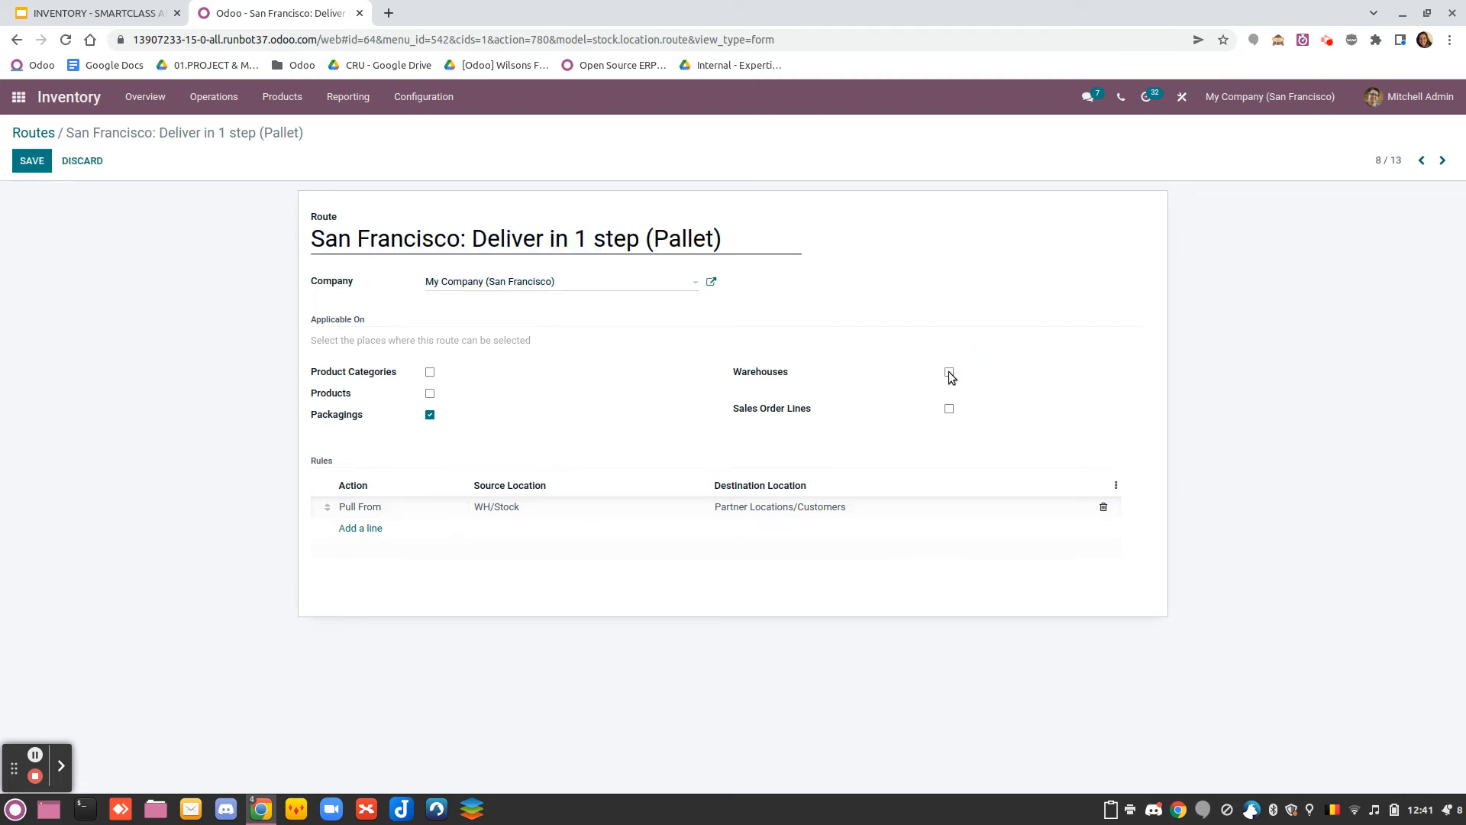
pyautogui.click(949, 372)
pyautogui.click(24, 155)
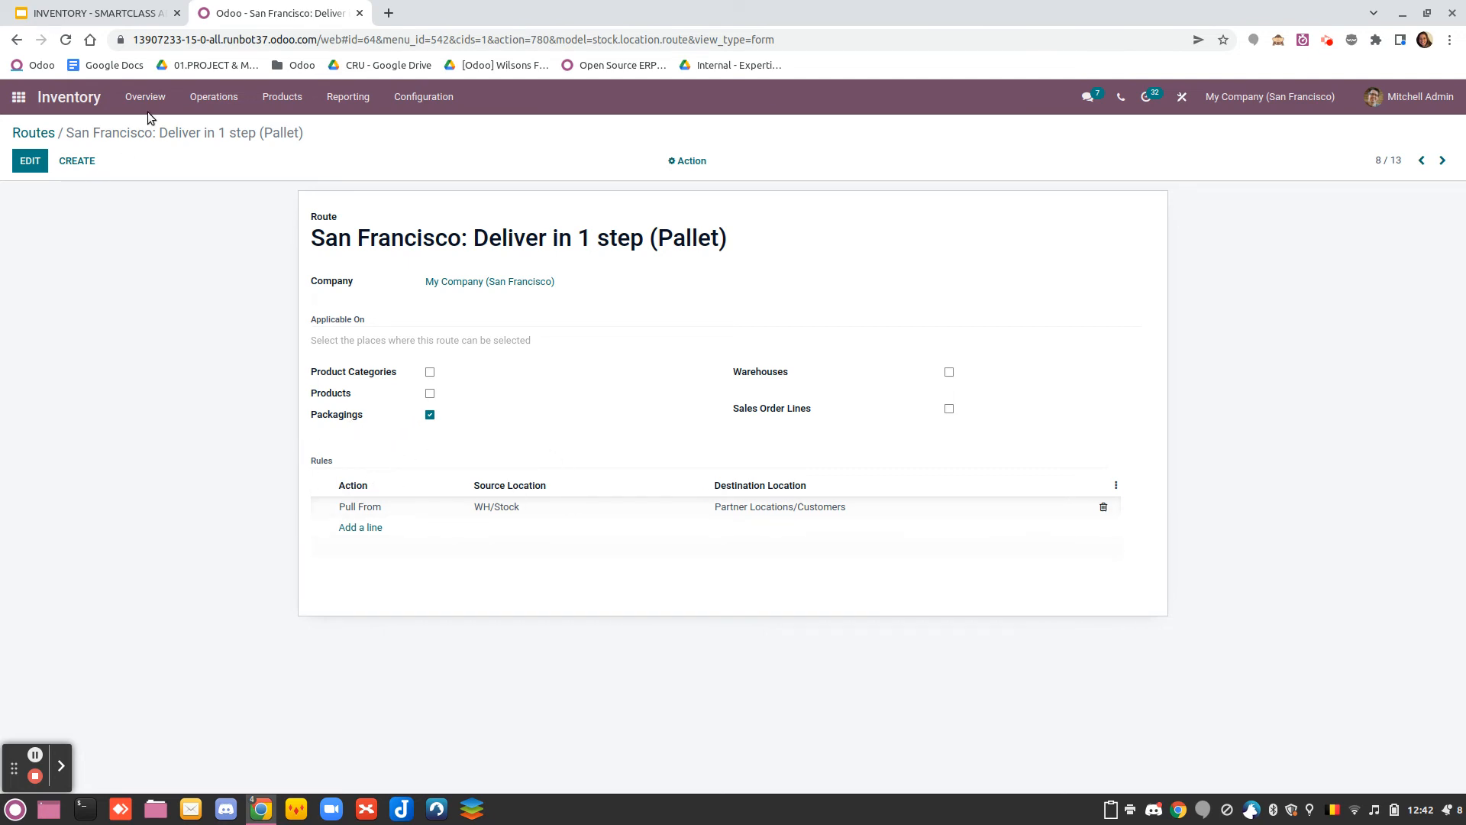
# Search the products for "bott" and open the inventory settings of Bottle of Water at its packaging list
pyautogui.click(281, 96)
pyautogui.click(279, 128)
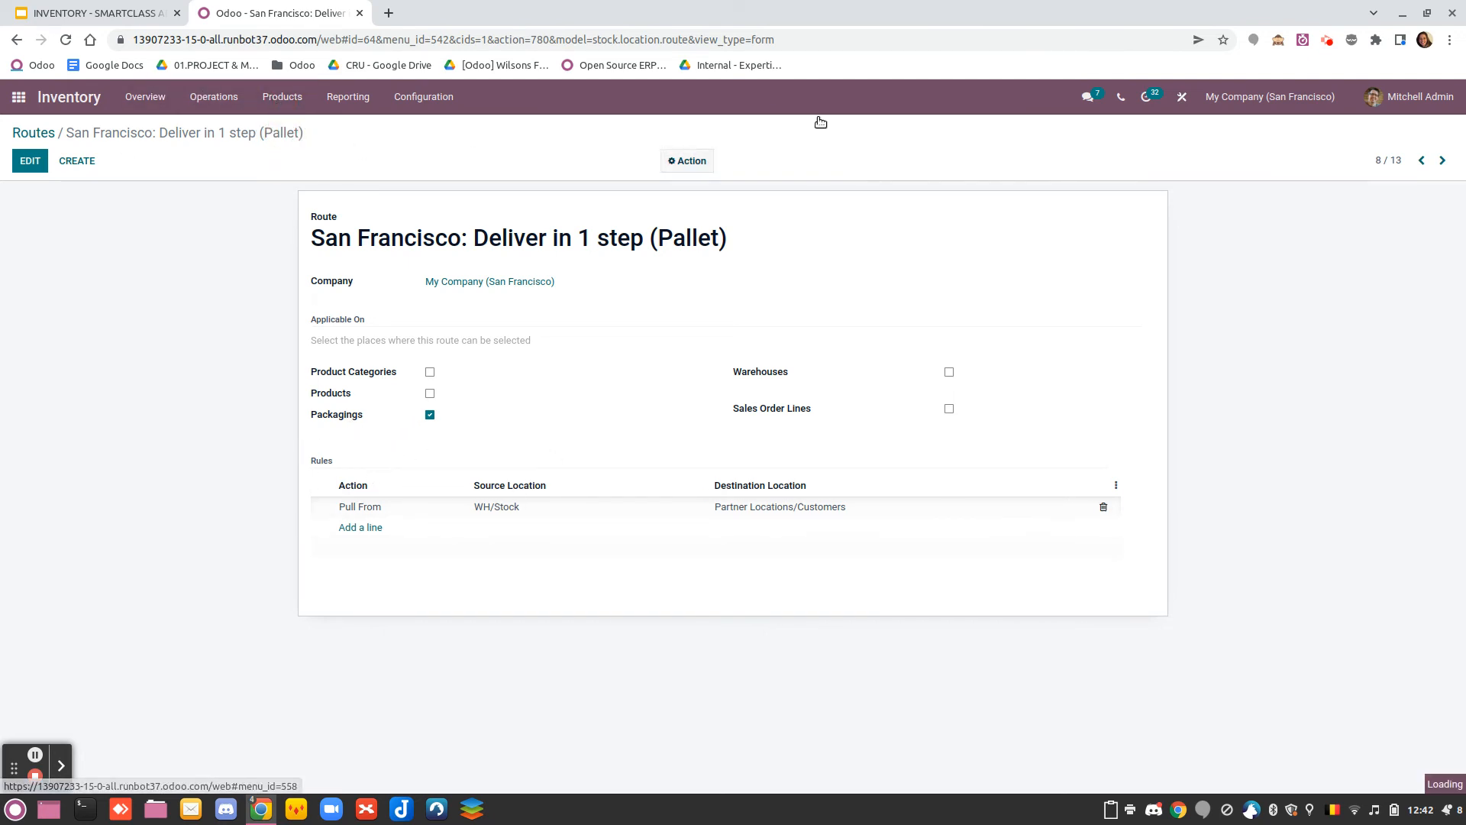
pyautogui.write('bott')
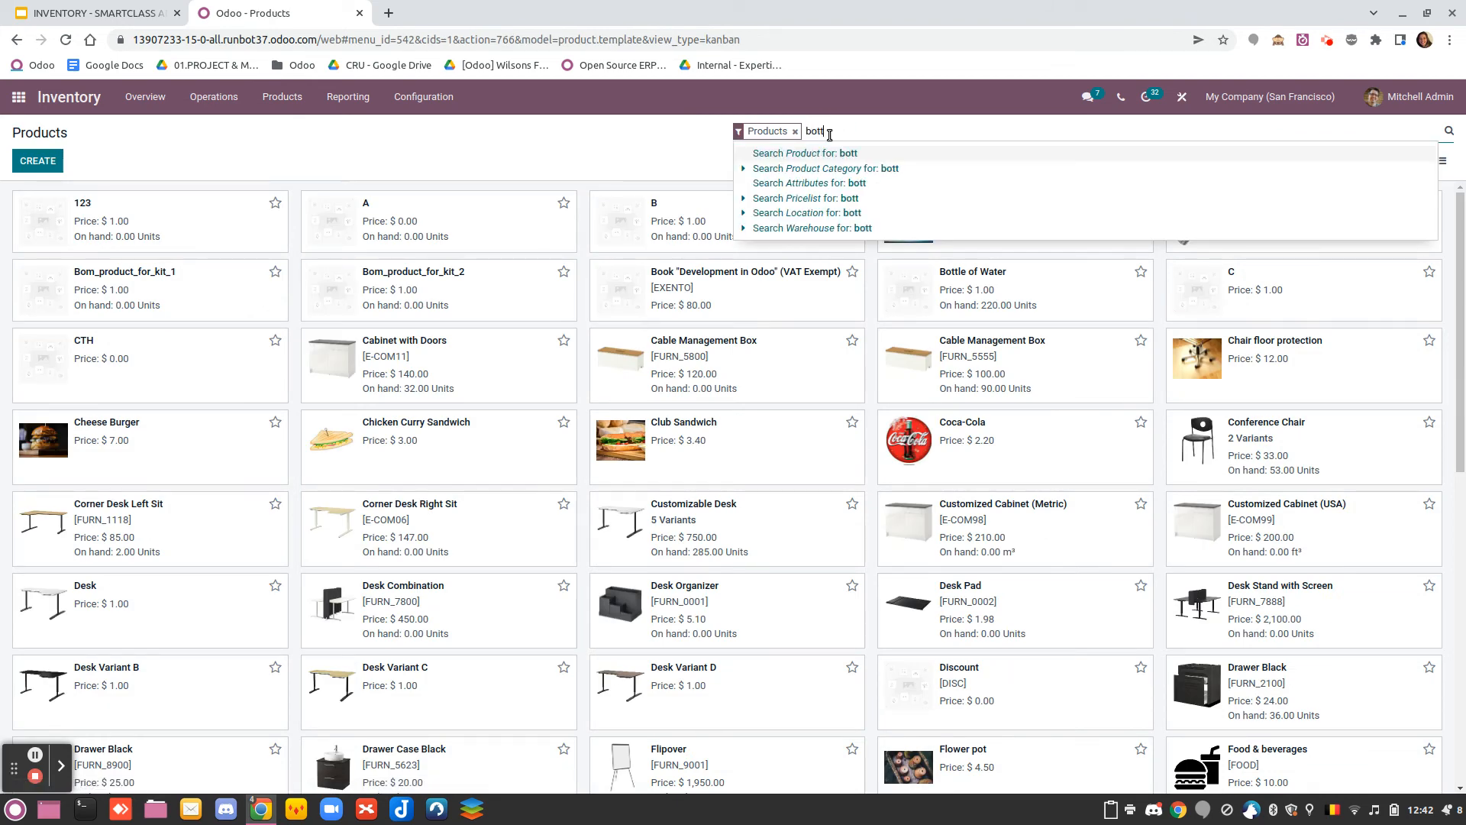
pyautogui.press('Return')
pyautogui.click(238, 229)
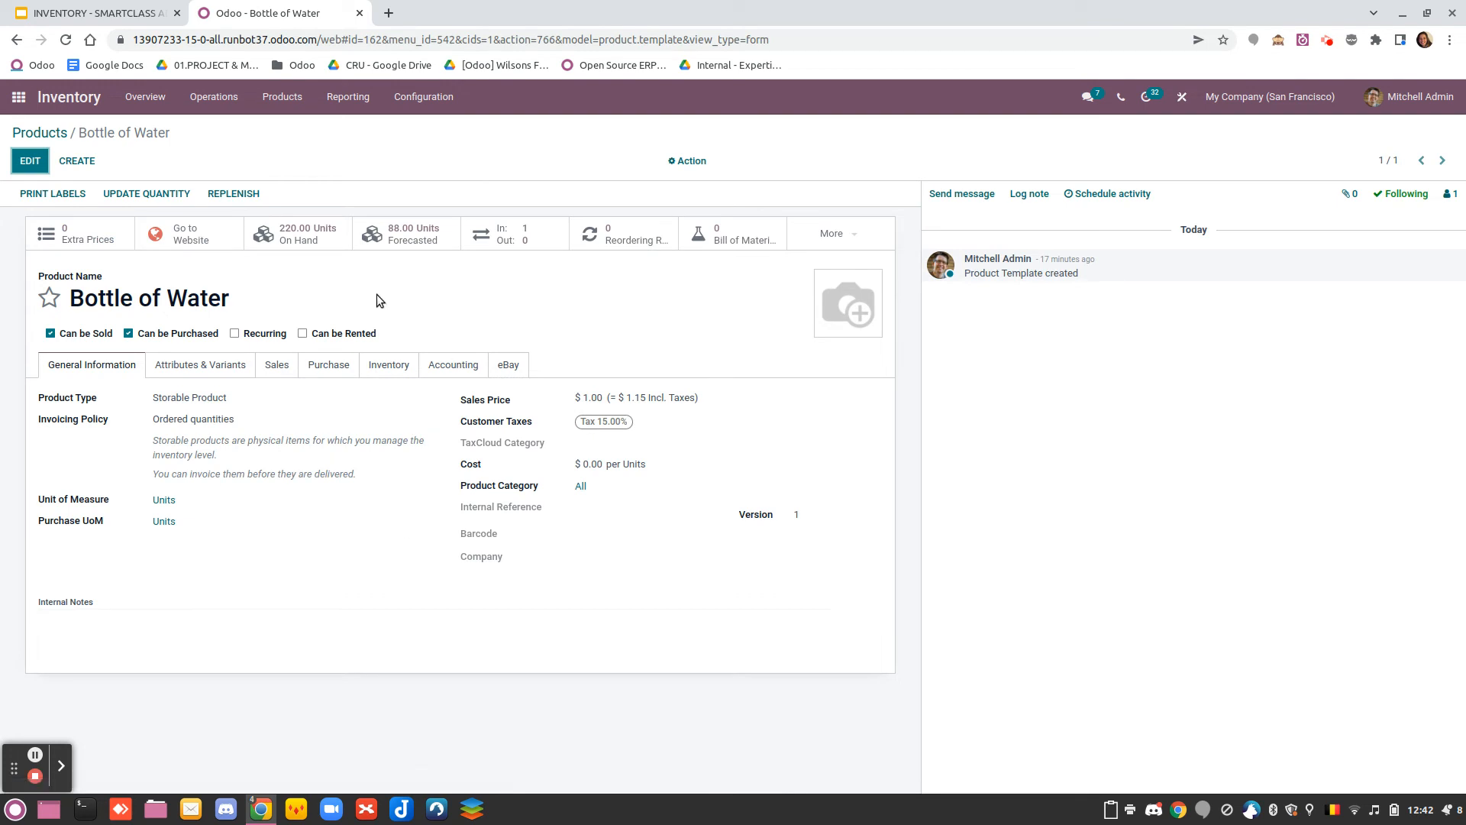
pyautogui.click(389, 364)
pyautogui.scroll(-3, 443, 489)
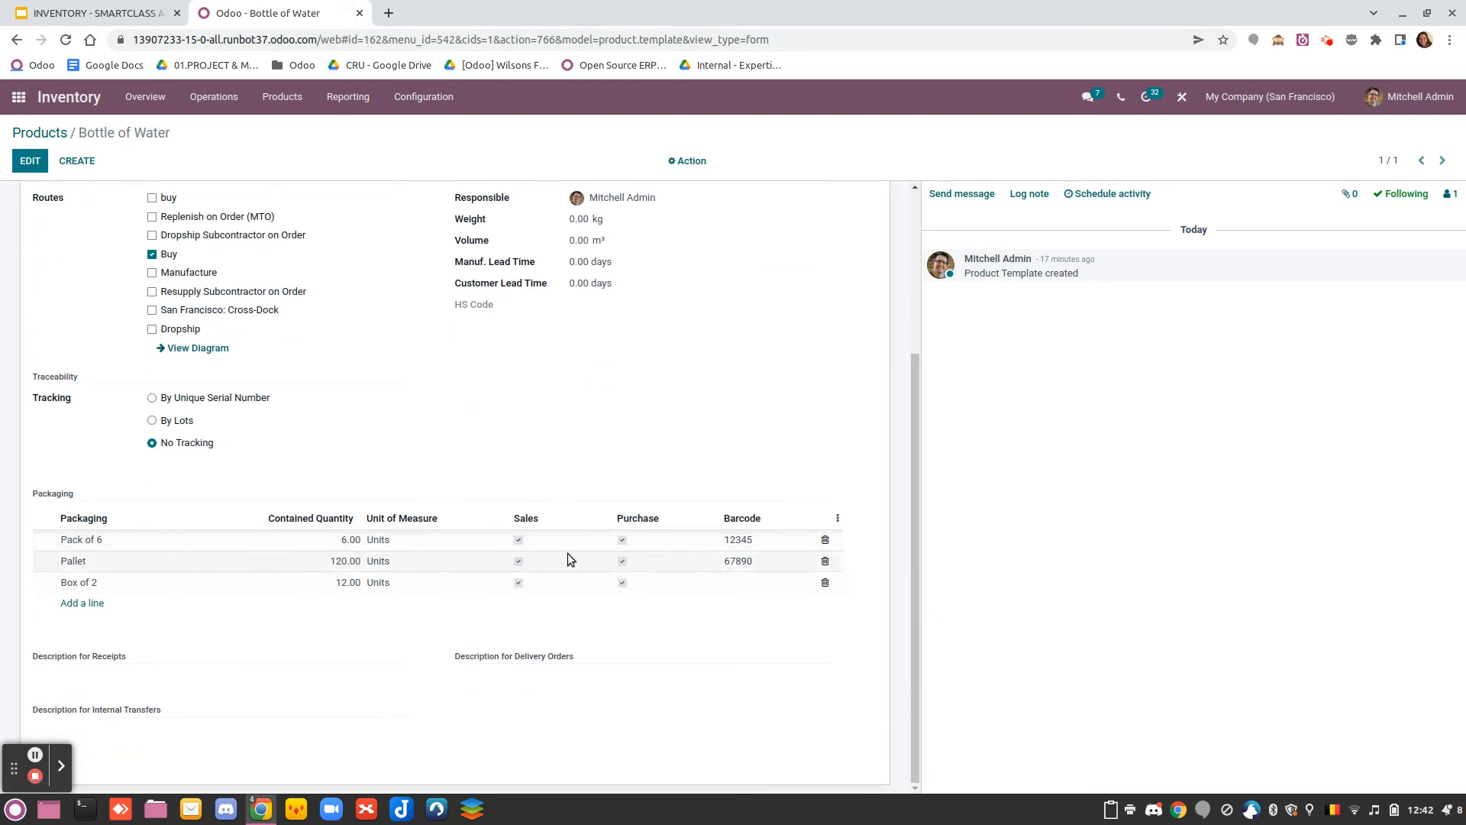
# Show the Routes column in the packaging list, assign San Francisco: Deliver in 1 step (Pallet) to the Pallet packaging, and save the product
pyautogui.click(838, 518)
pyautogui.click(811, 543)
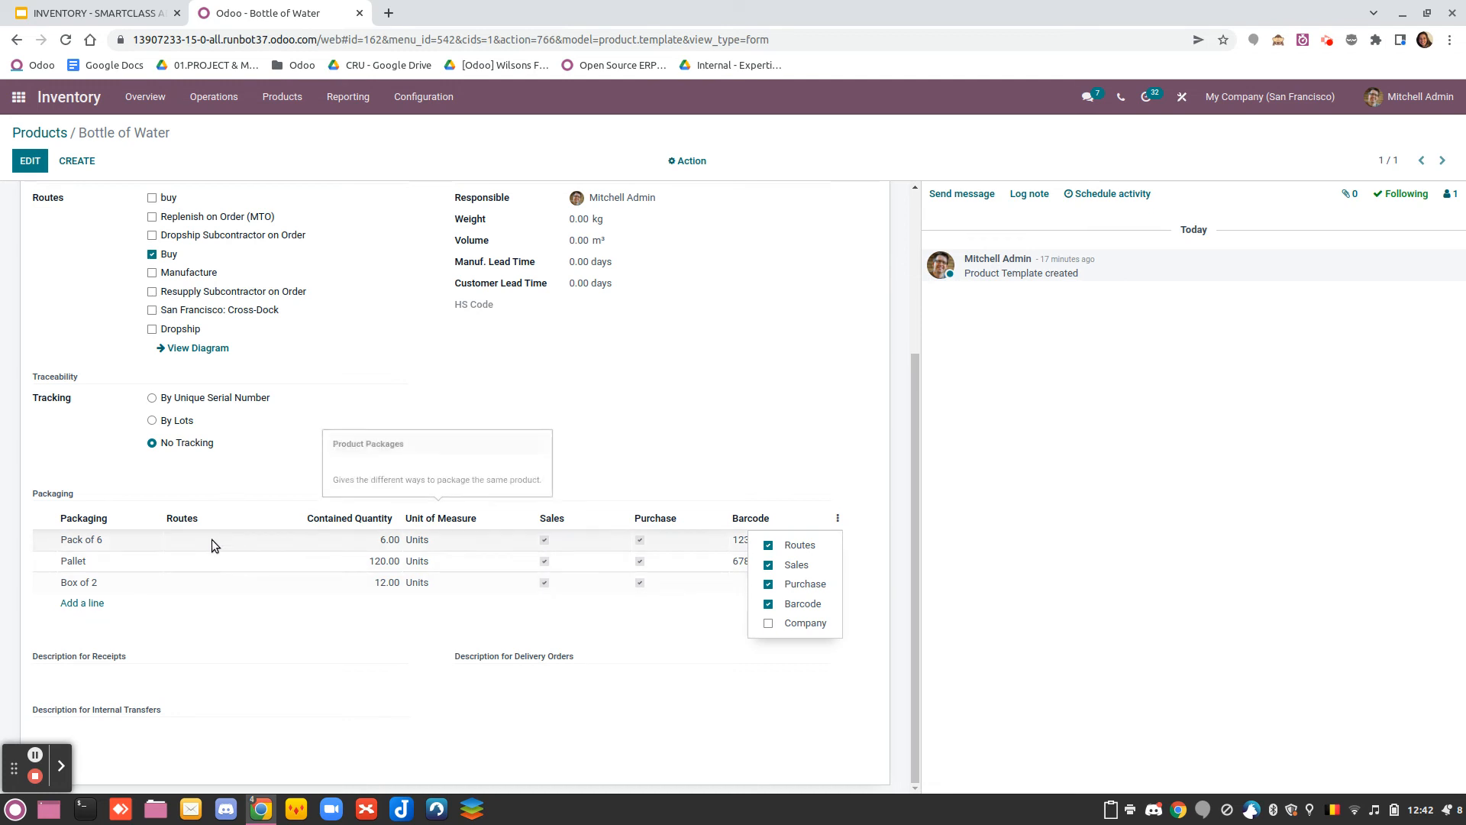
pyautogui.click(200, 559)
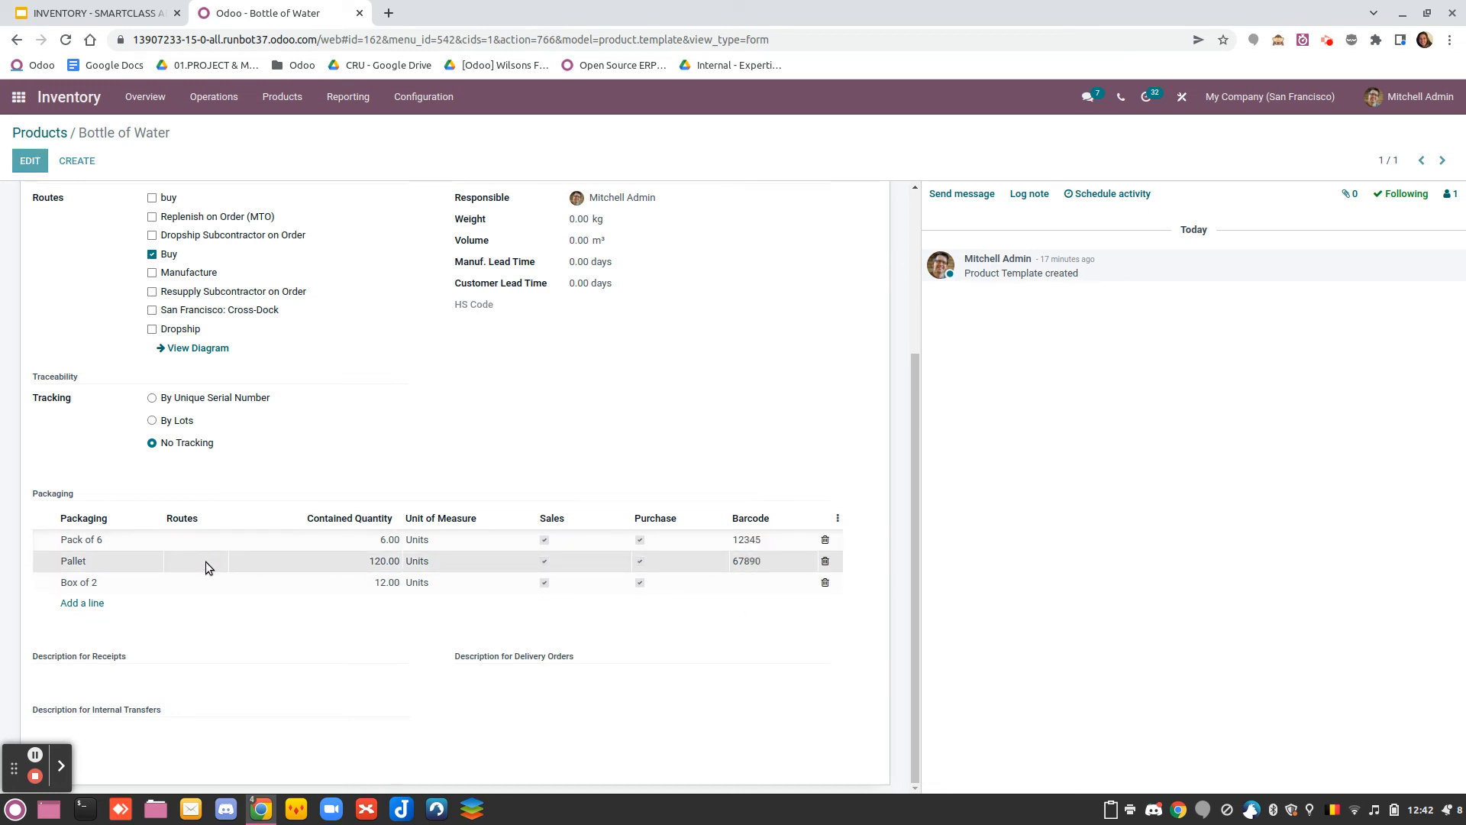
pyautogui.scroll(-4, 230, 588)
pyautogui.click(203, 515)
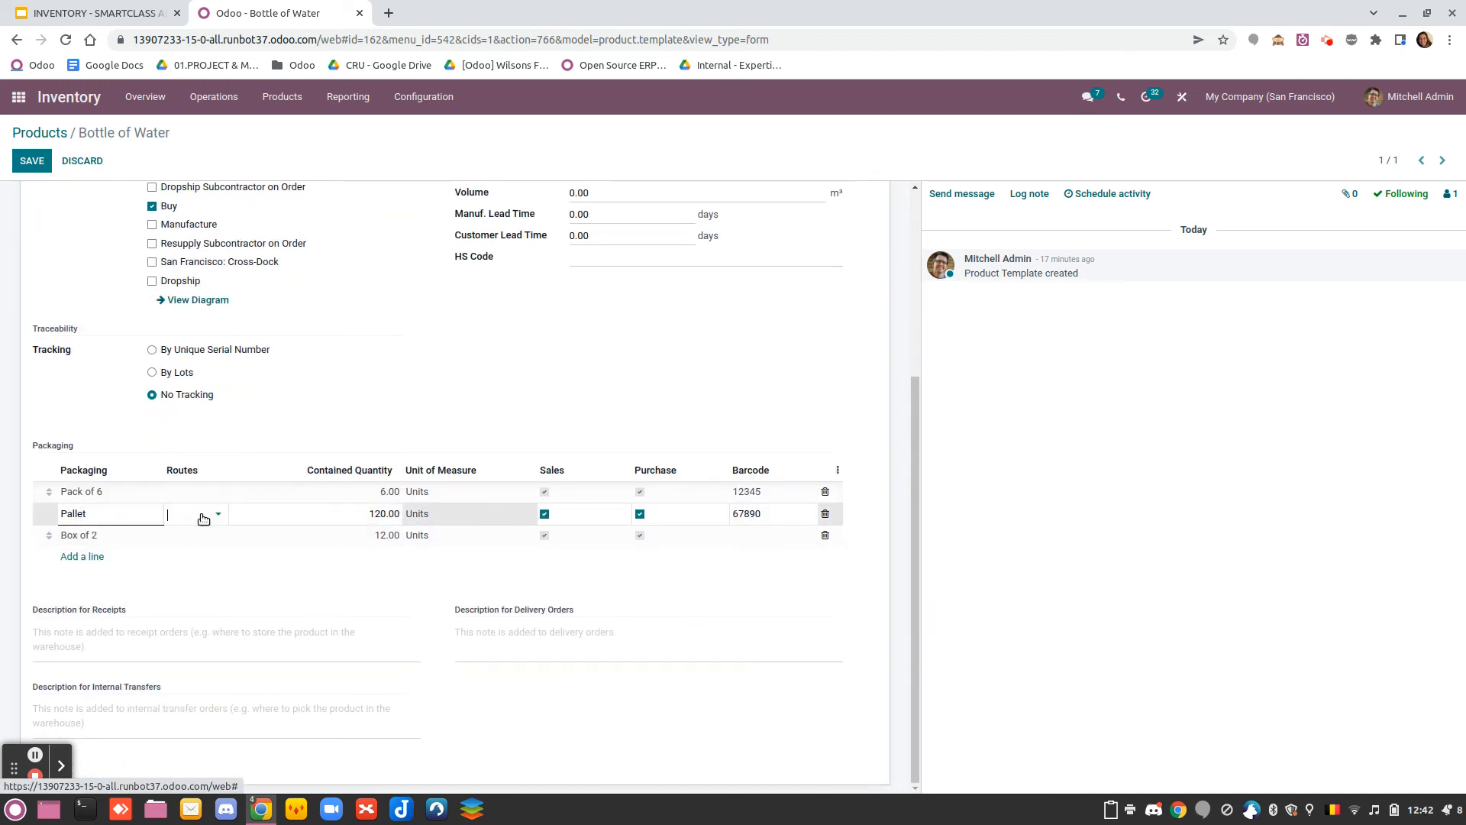
pyautogui.click(187, 533)
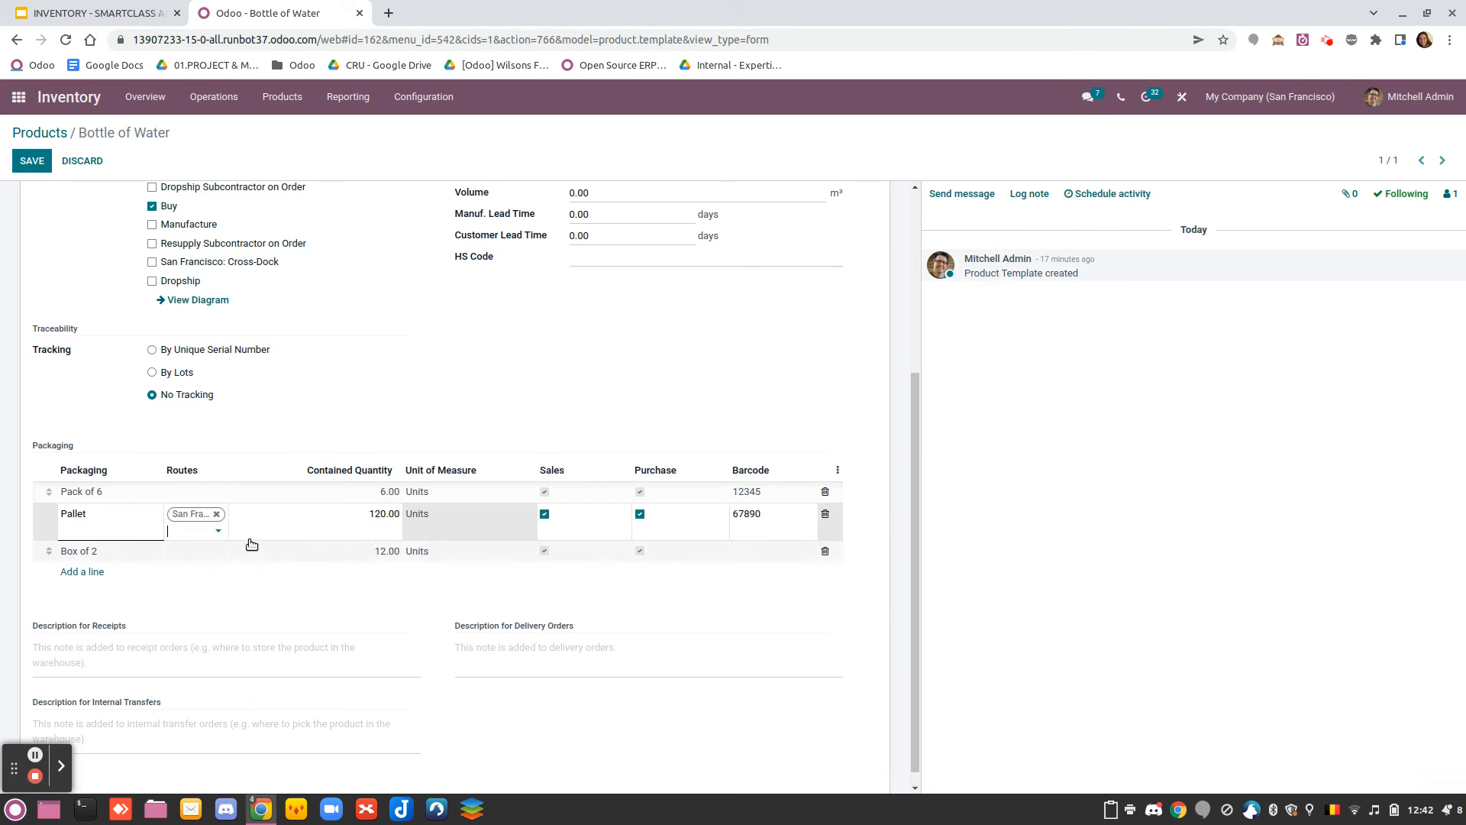
pyautogui.click(33, 161)
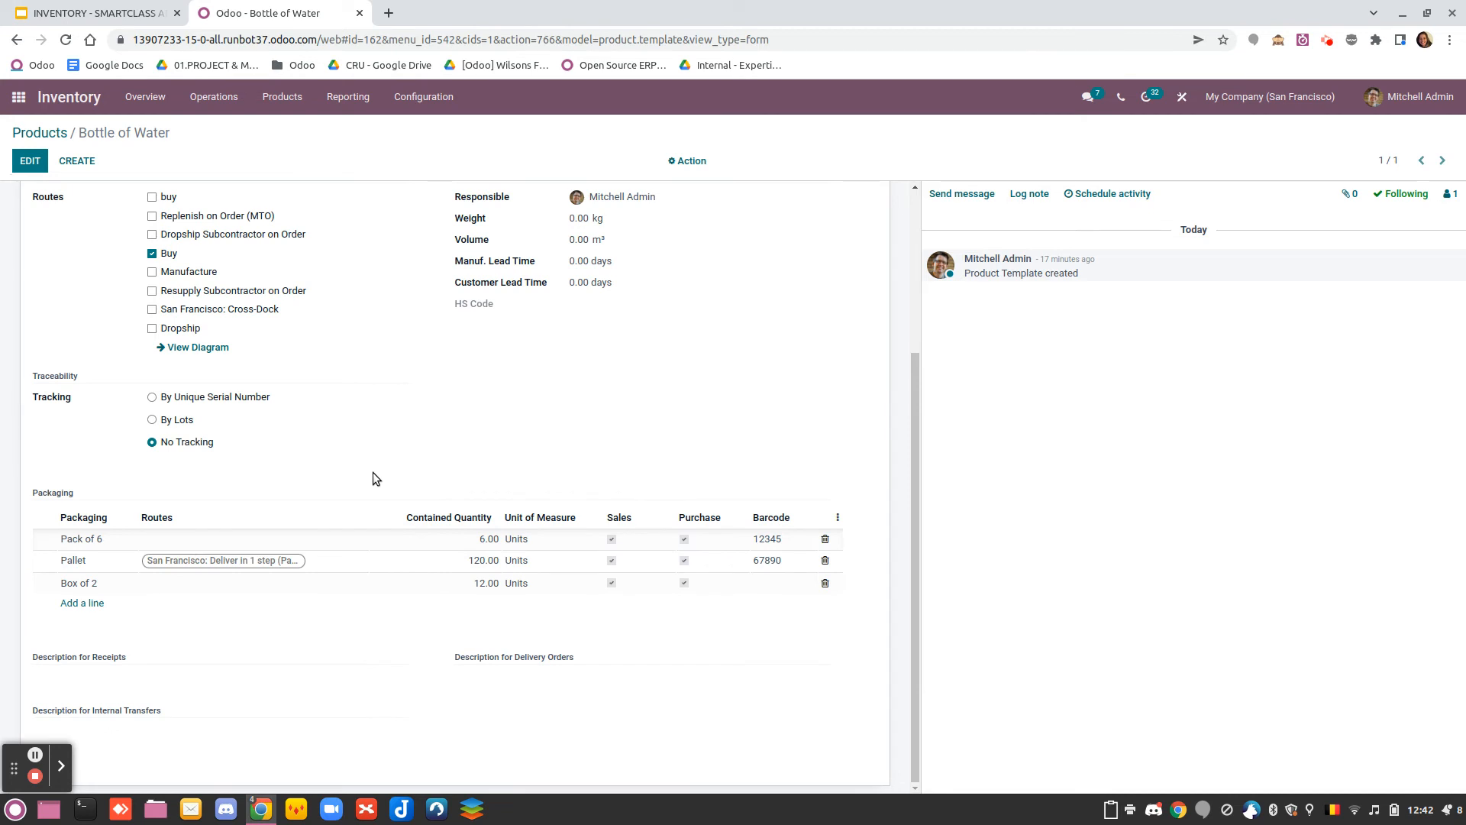
# Switch to the Sales app and start a new quotation
pyautogui.scroll(3, 372, 472)
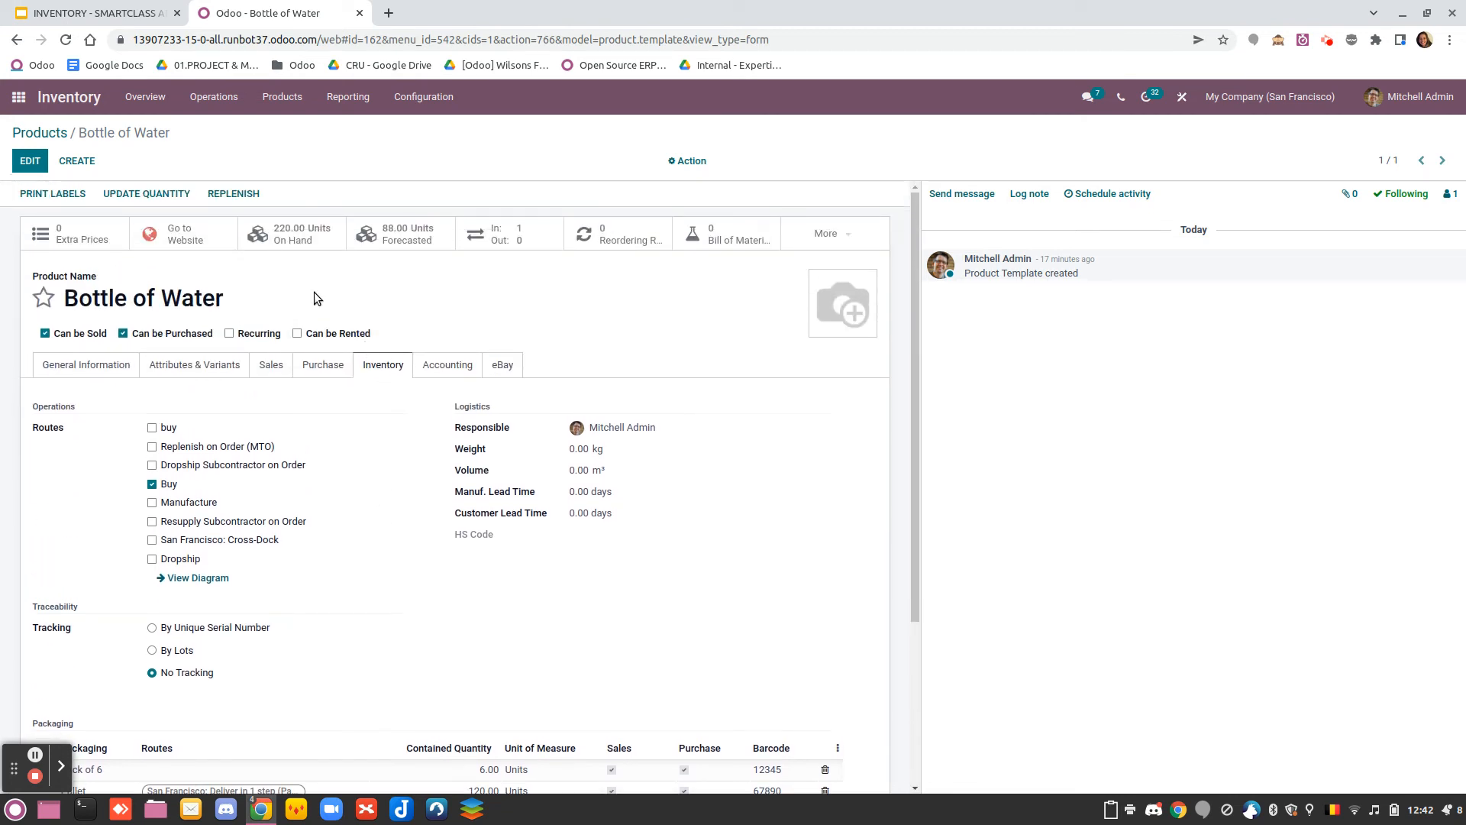
pyautogui.click(19, 96)
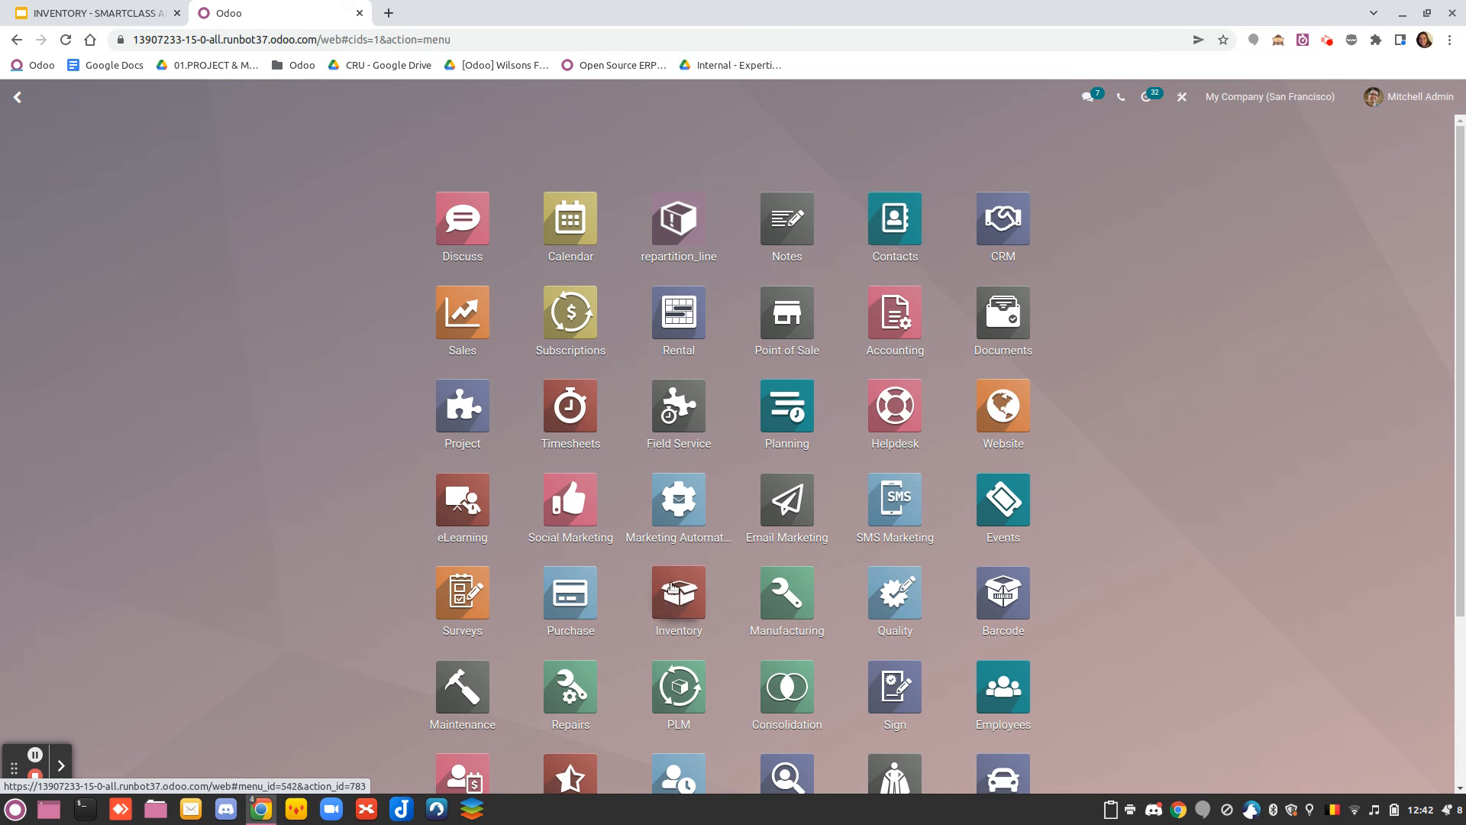
pyautogui.write('sal')
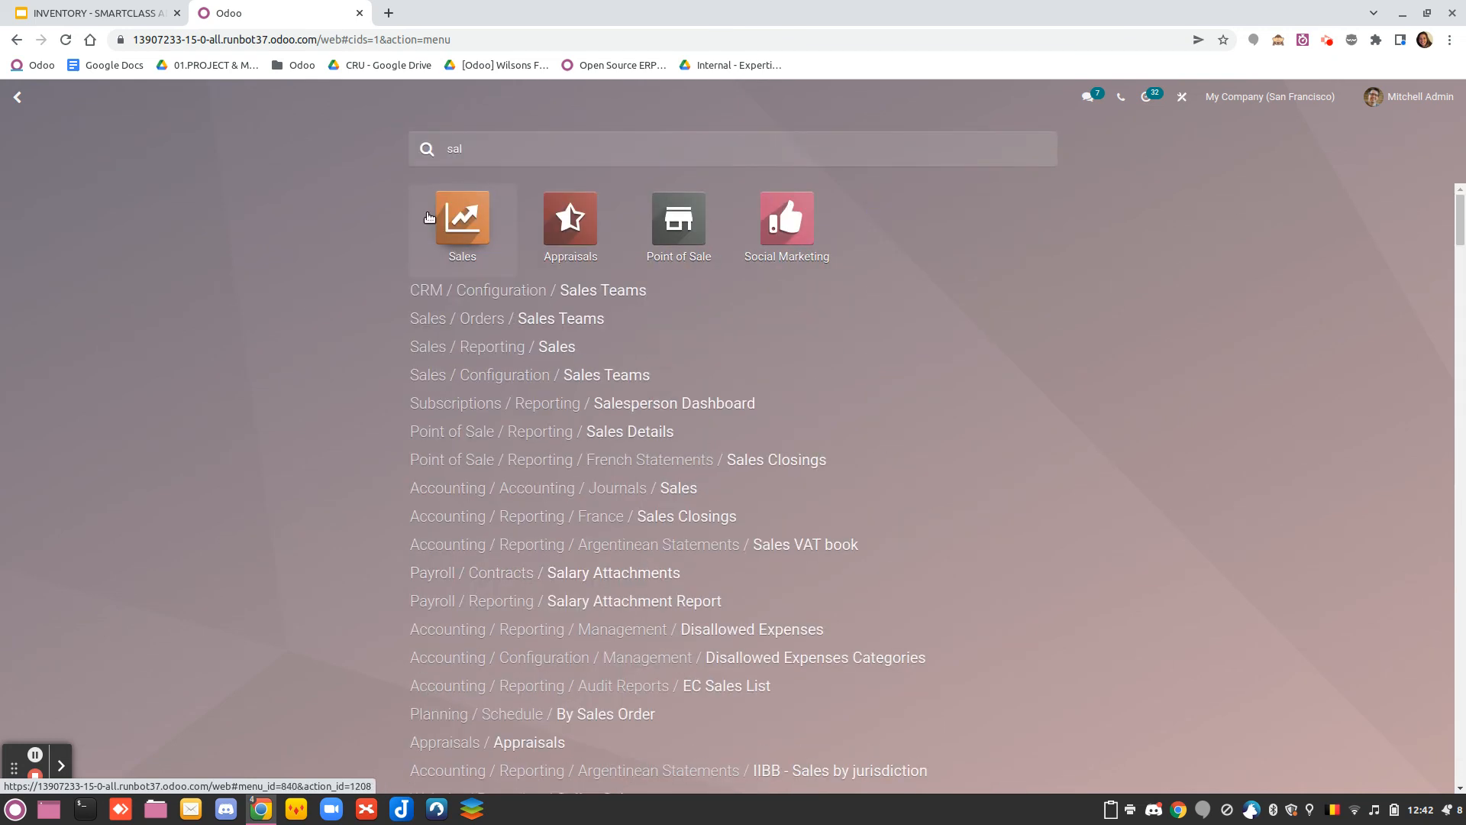
pyautogui.click(455, 214)
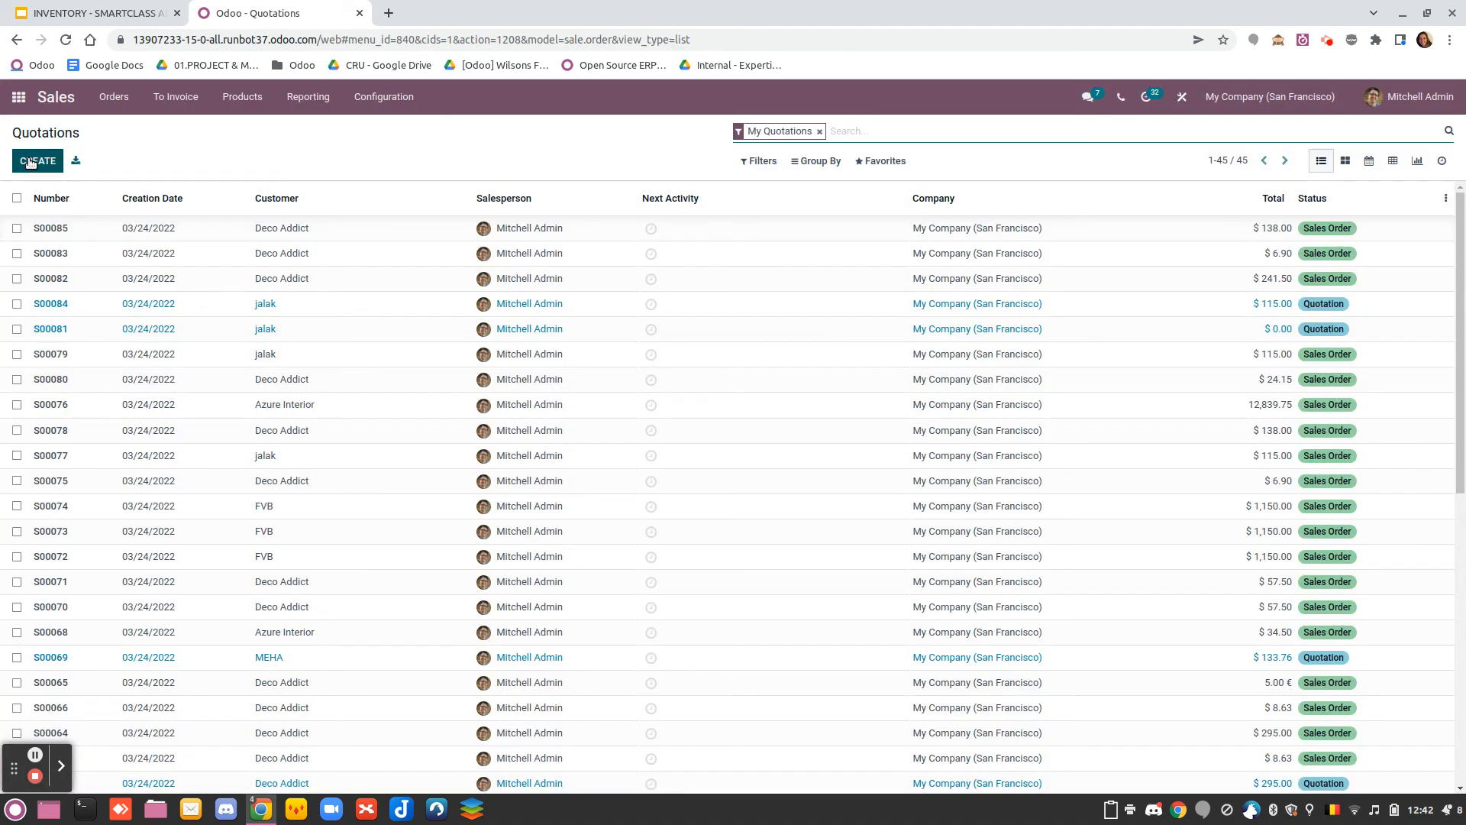
pyautogui.click(34, 162)
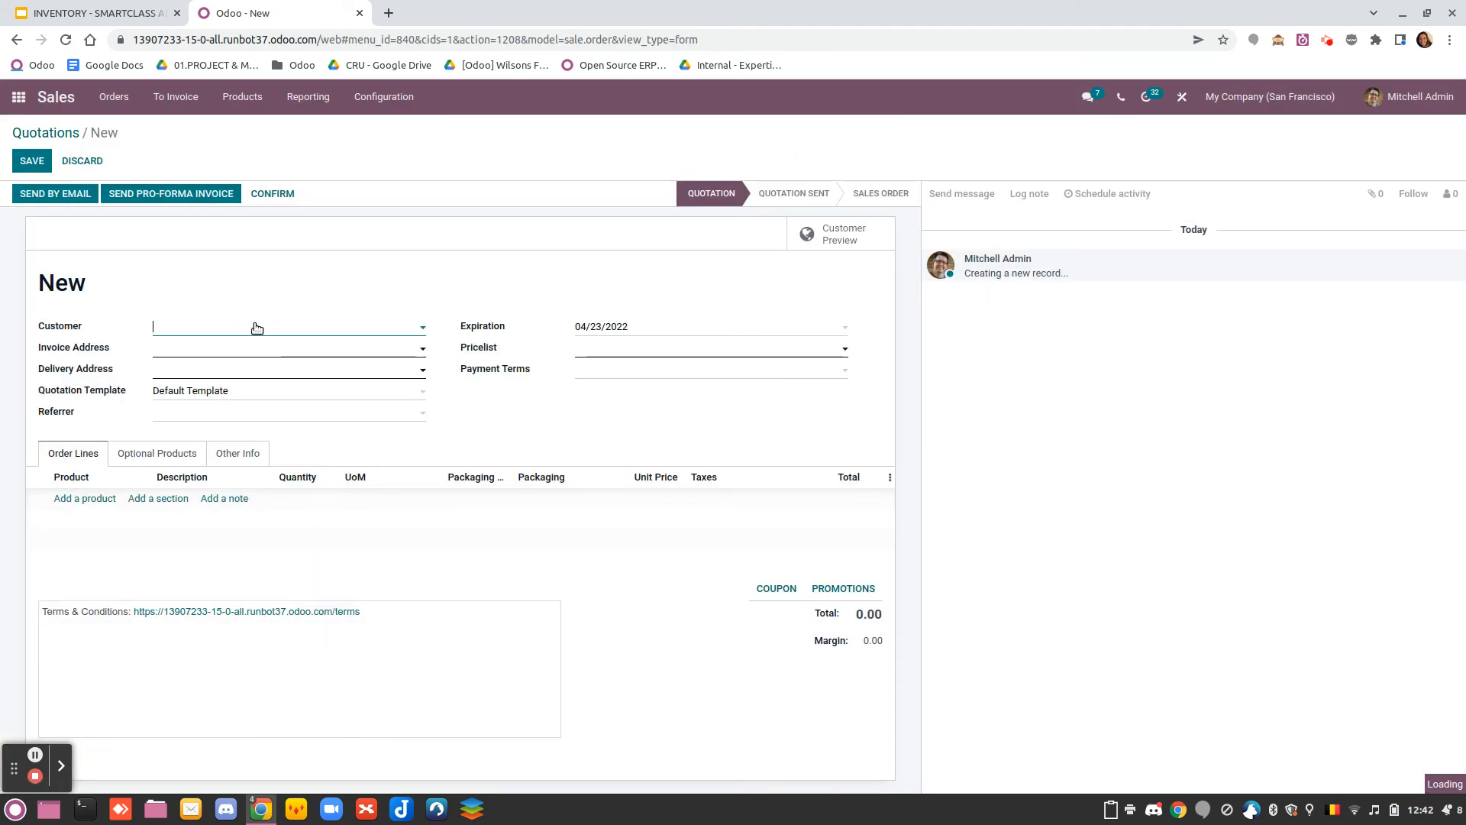
# Set Deco Addict as the quotation's customer and add the product [FURN_2100] Drawer Black to the order lines
pyautogui.click(250, 327)
pyautogui.click(195, 351)
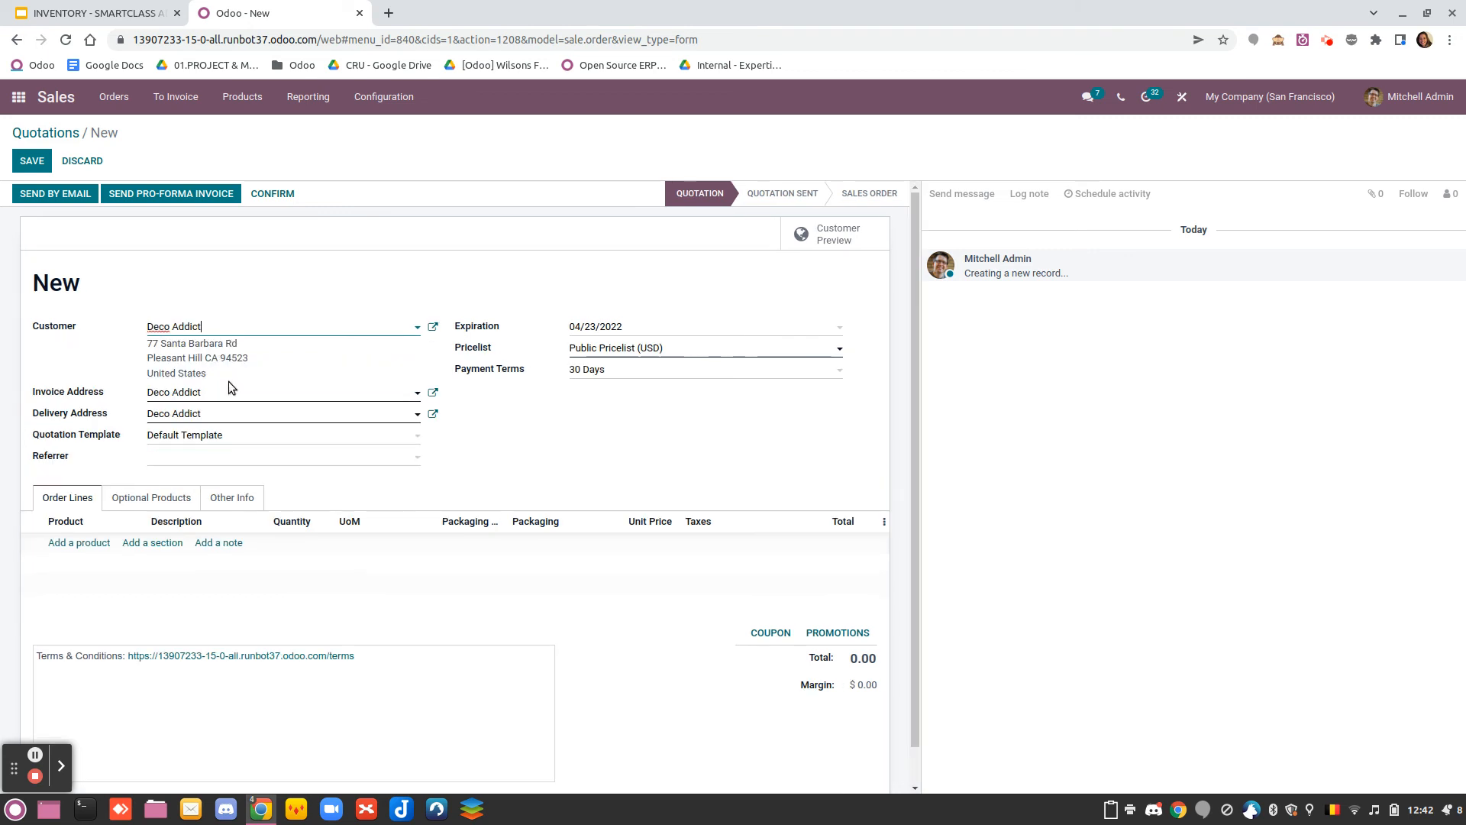
pyautogui.click(88, 543)
pyautogui.click(117, 550)
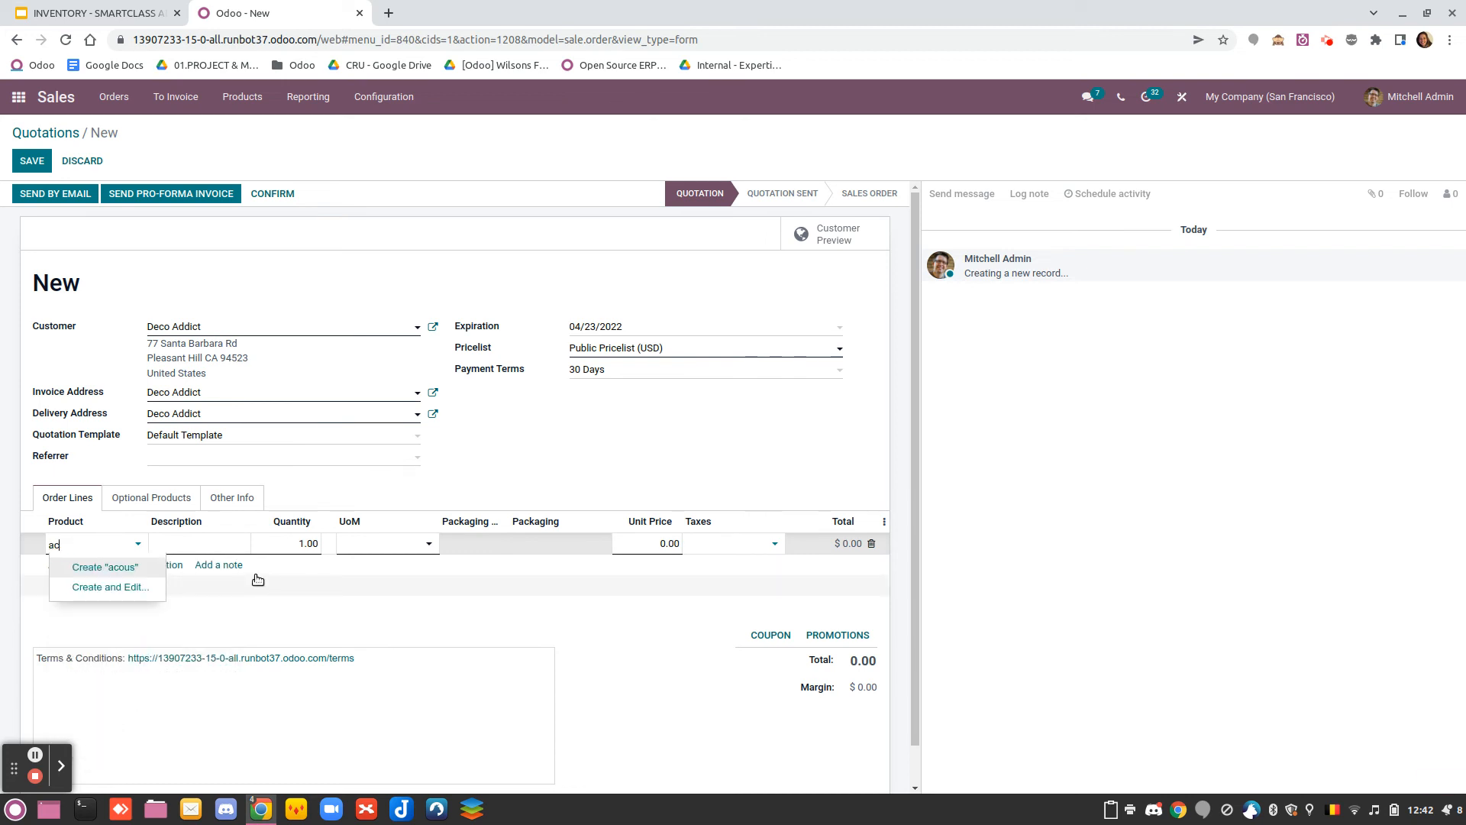
pyautogui.click(94, 587)
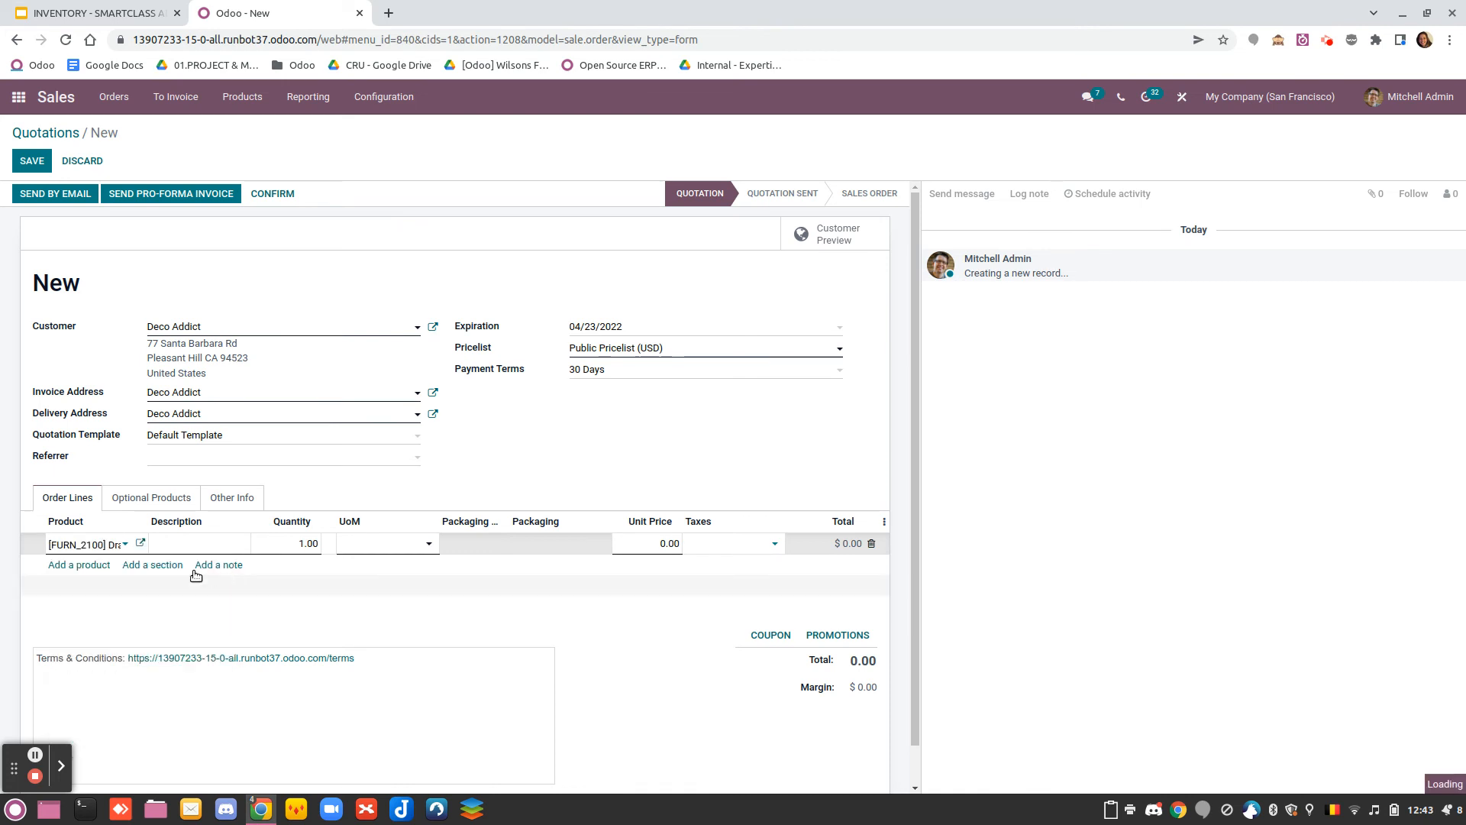
# Add a second order line for Bottle of Water with a quantity of 120 and the Pallet packaging
pyautogui.click(94, 582)
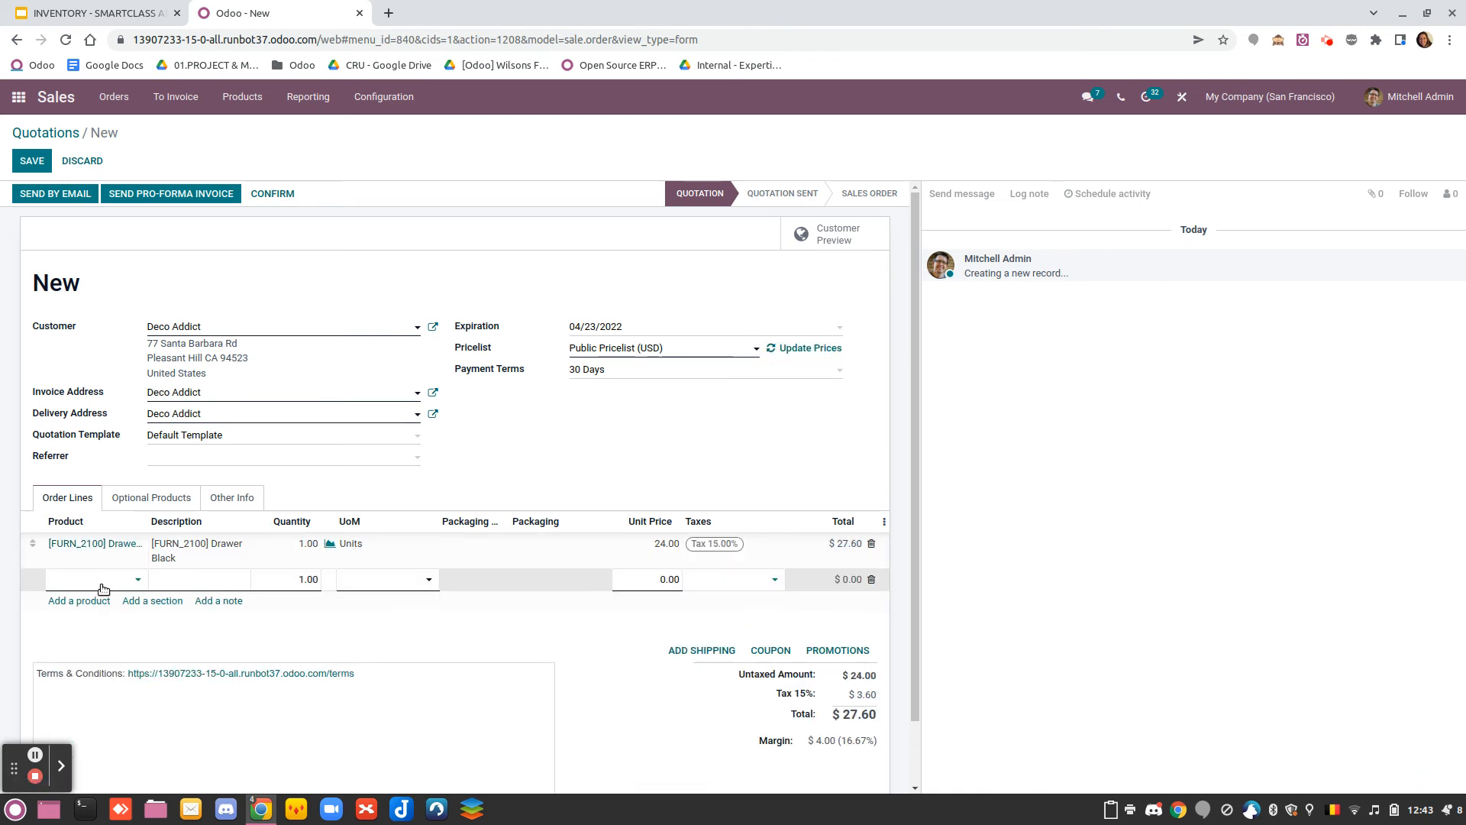
pyautogui.write('bott')
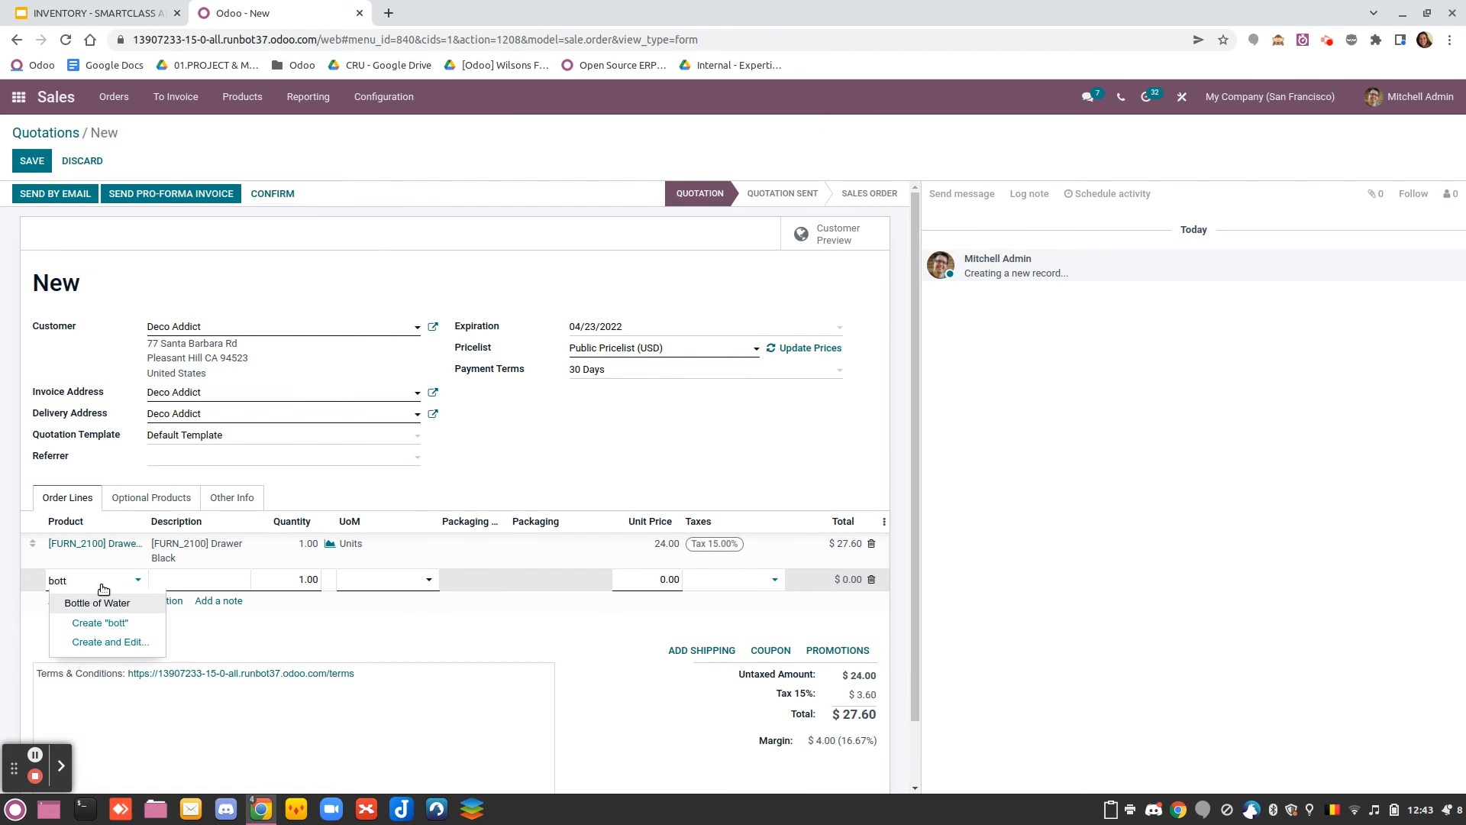
pyautogui.click(107, 604)
pyautogui.click(289, 577)
pyautogui.write('12')
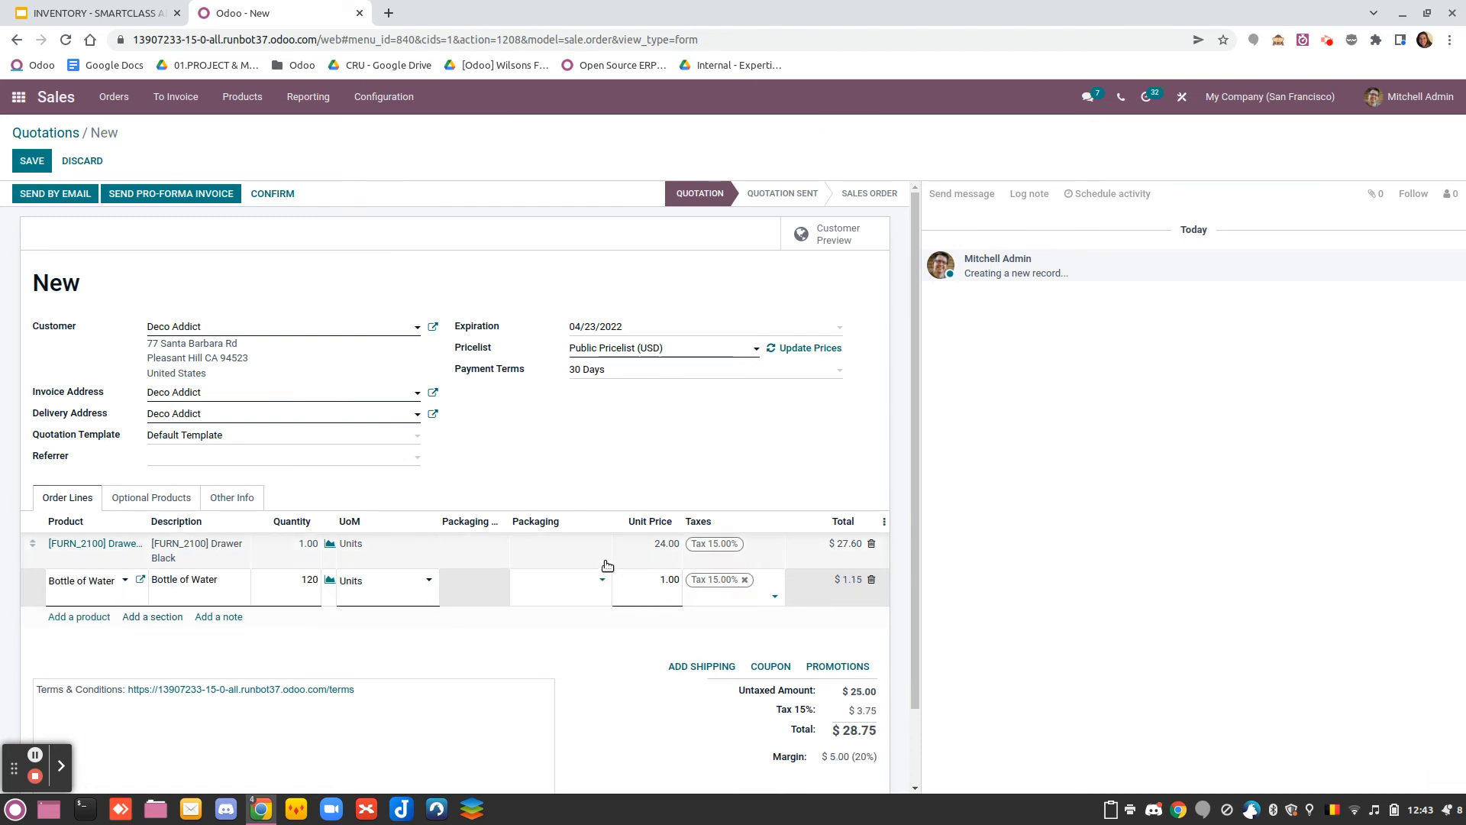
pyautogui.click(576, 595)
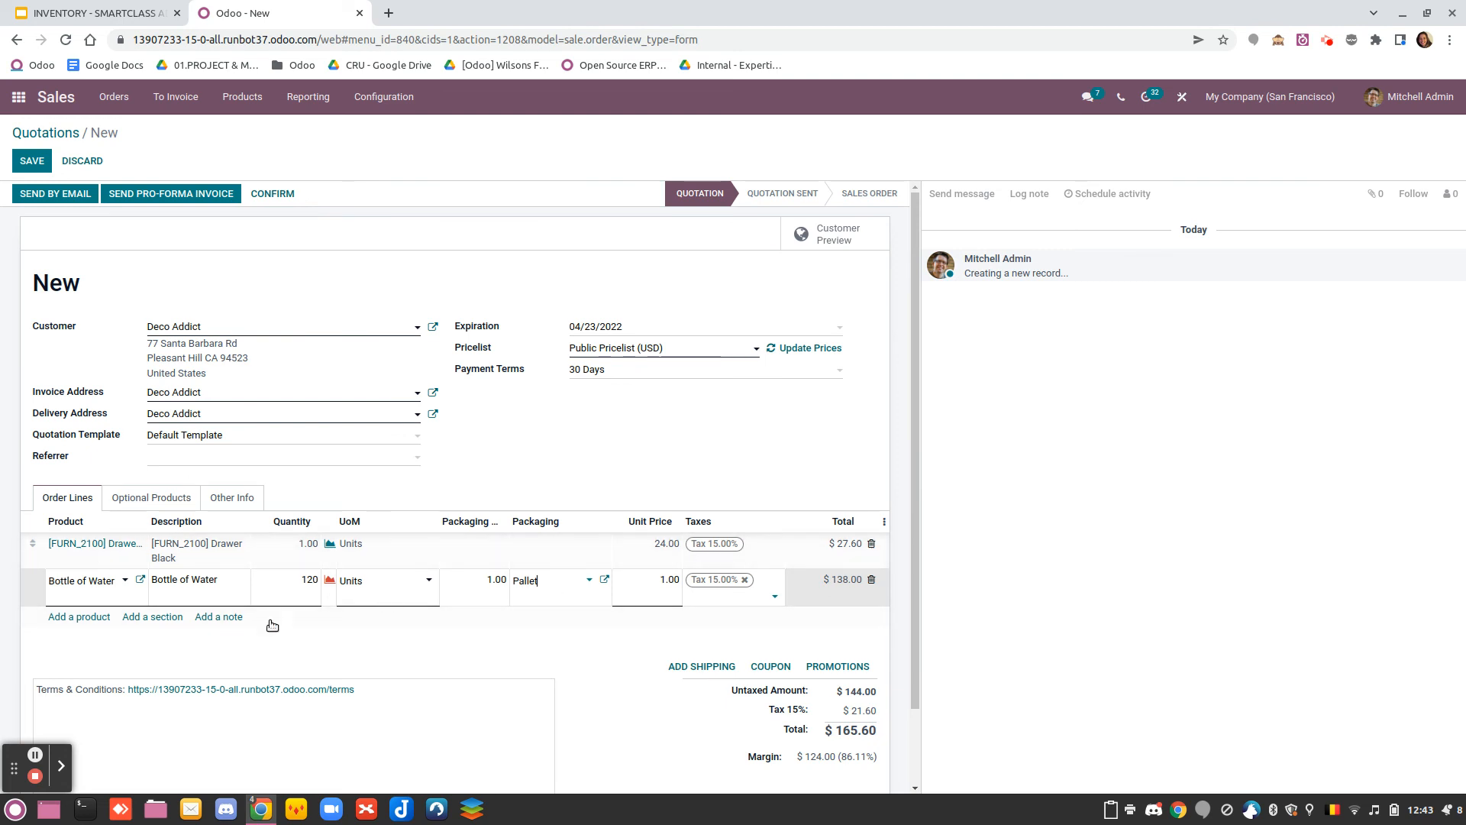
# Save the quotation, dismiss the chat window, and confirm the quotation as a sales order
pyautogui.click(32, 160)
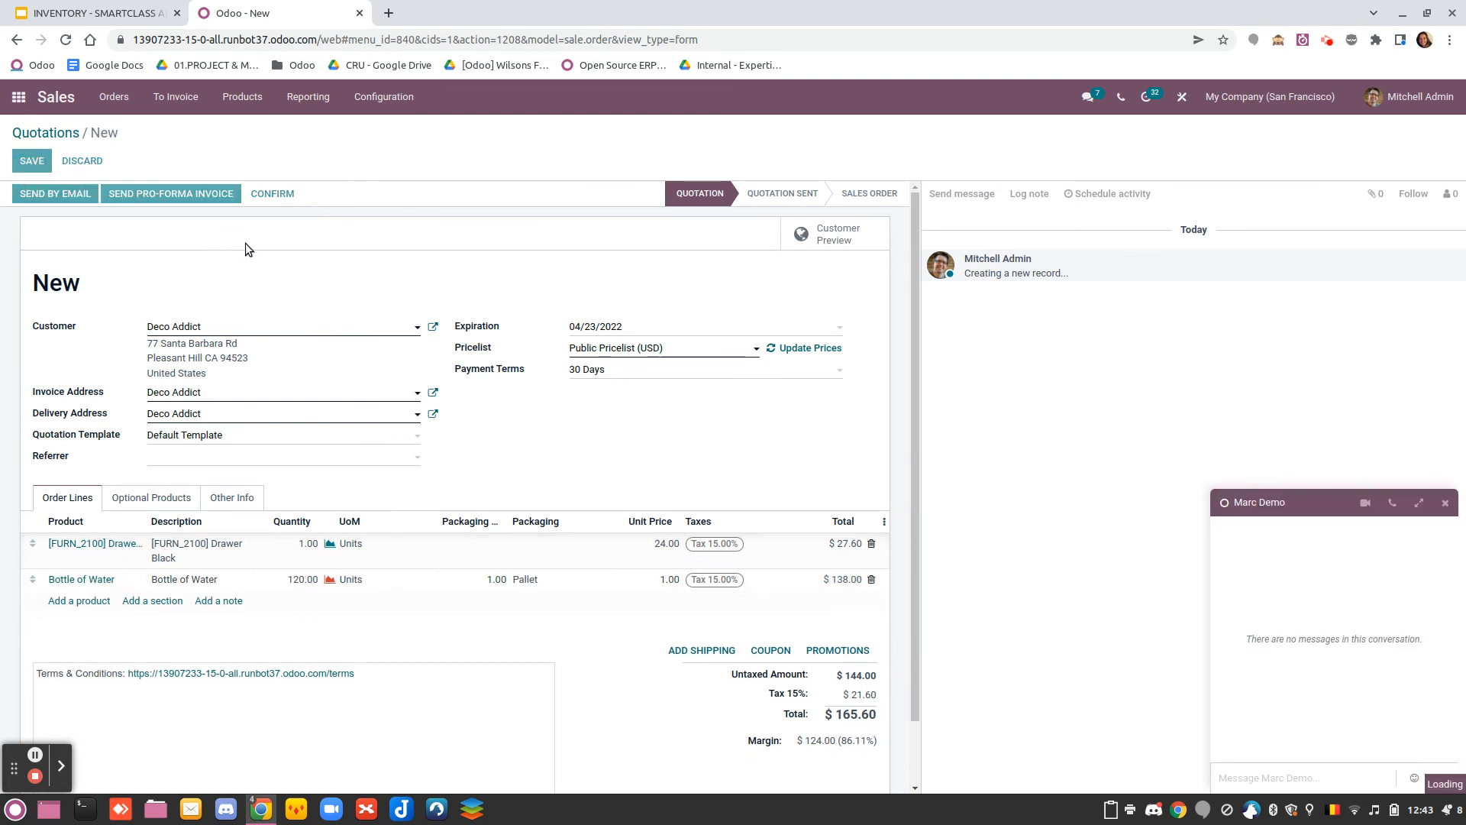
pyautogui.click(1445, 503)
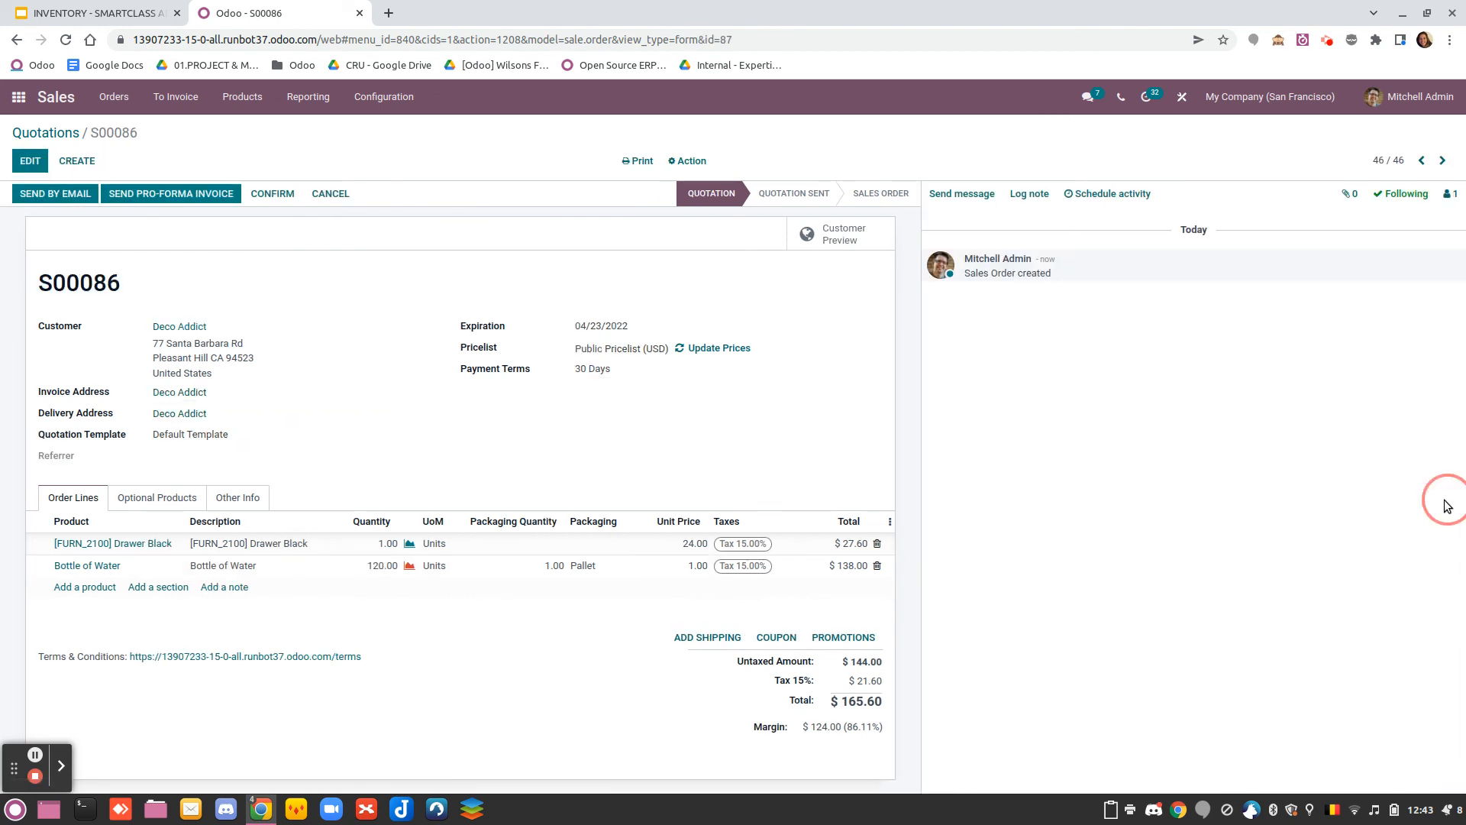
pyautogui.click(273, 193)
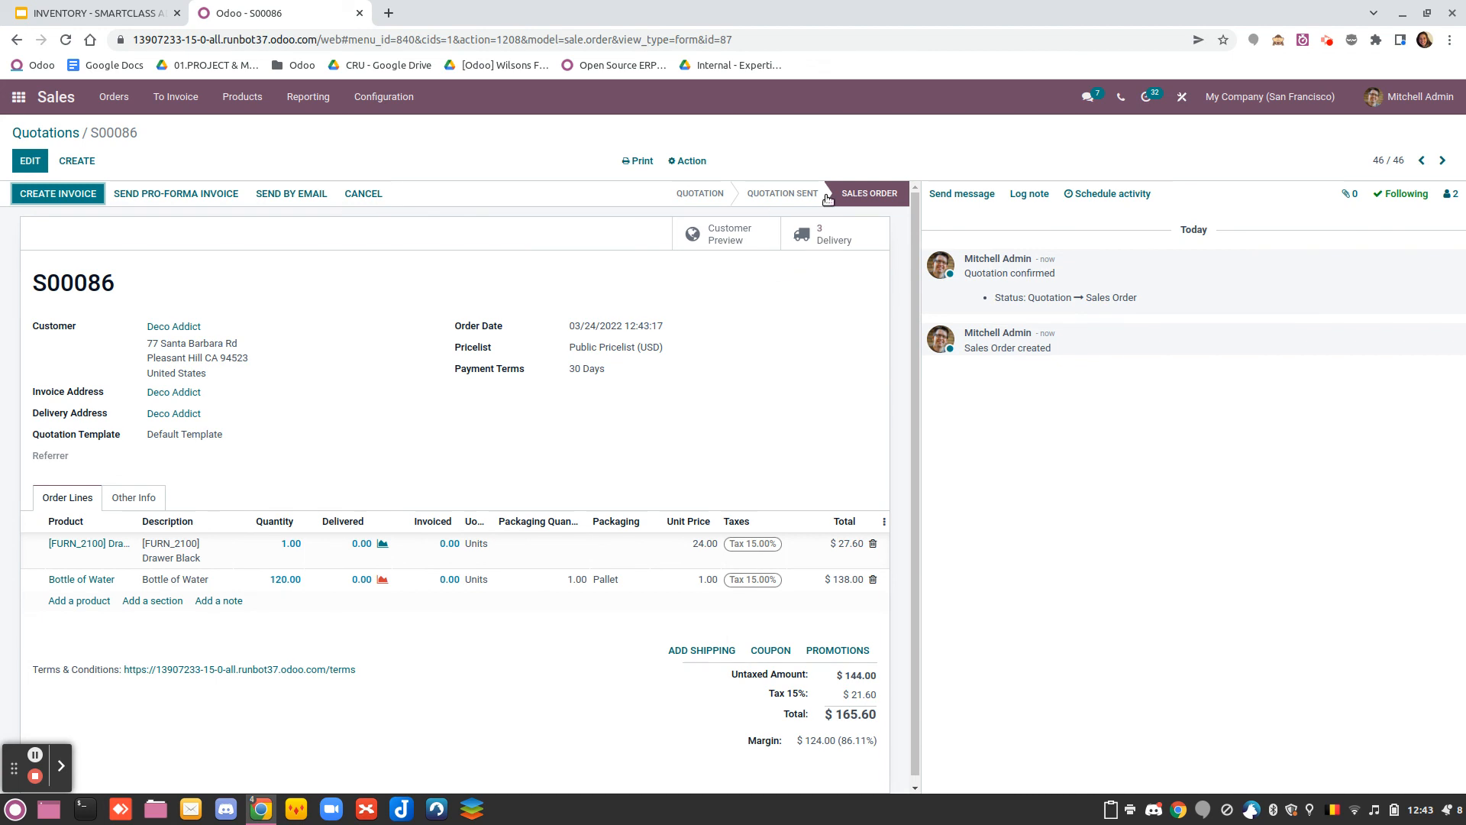
# Examine the sales order's transfers, opening the customer deliveries for Drawer Black and Bottle of Water, and return to the app overview
pyautogui.click(846, 238)
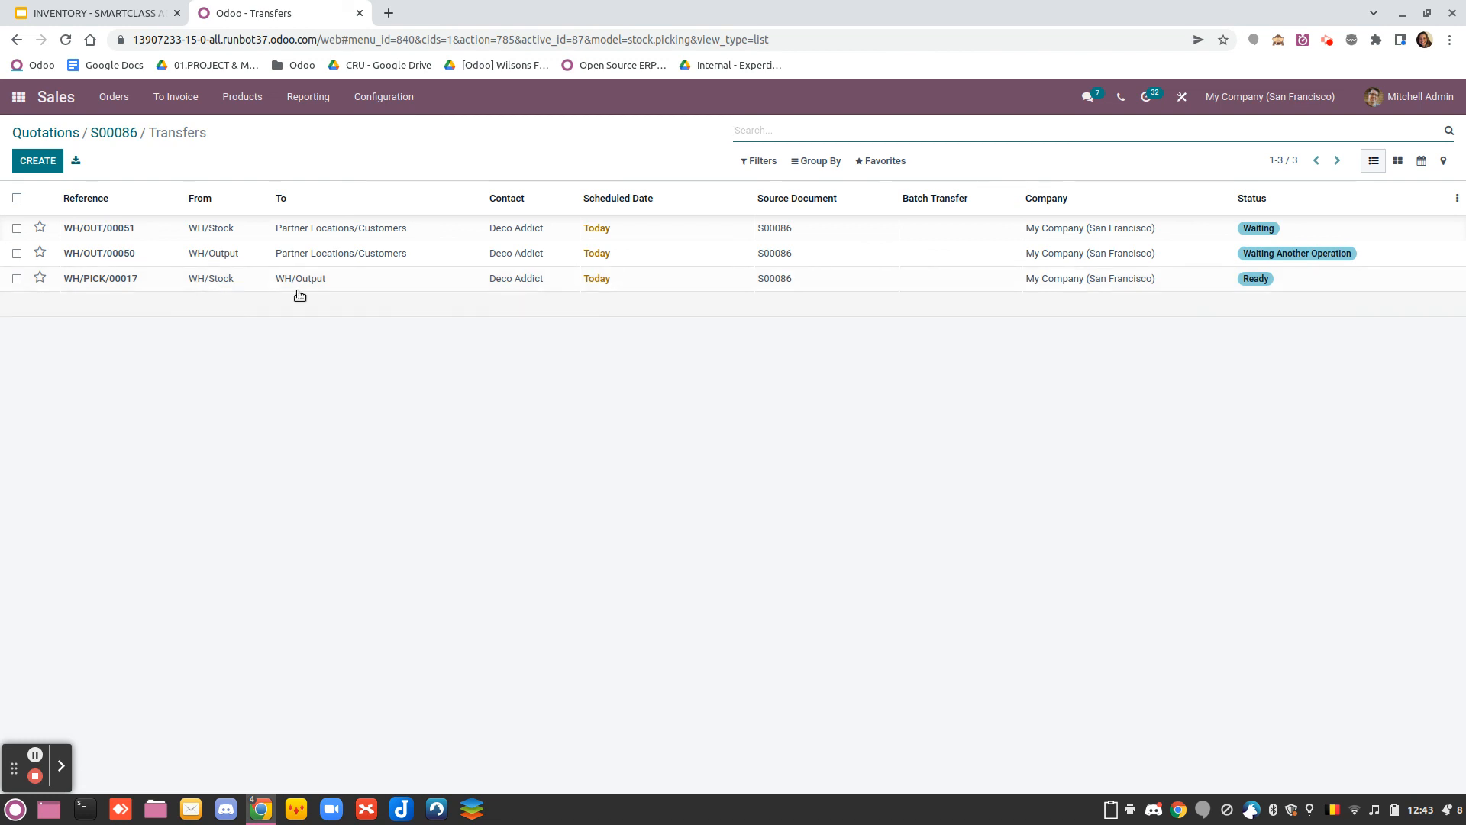
pyautogui.click(198, 262)
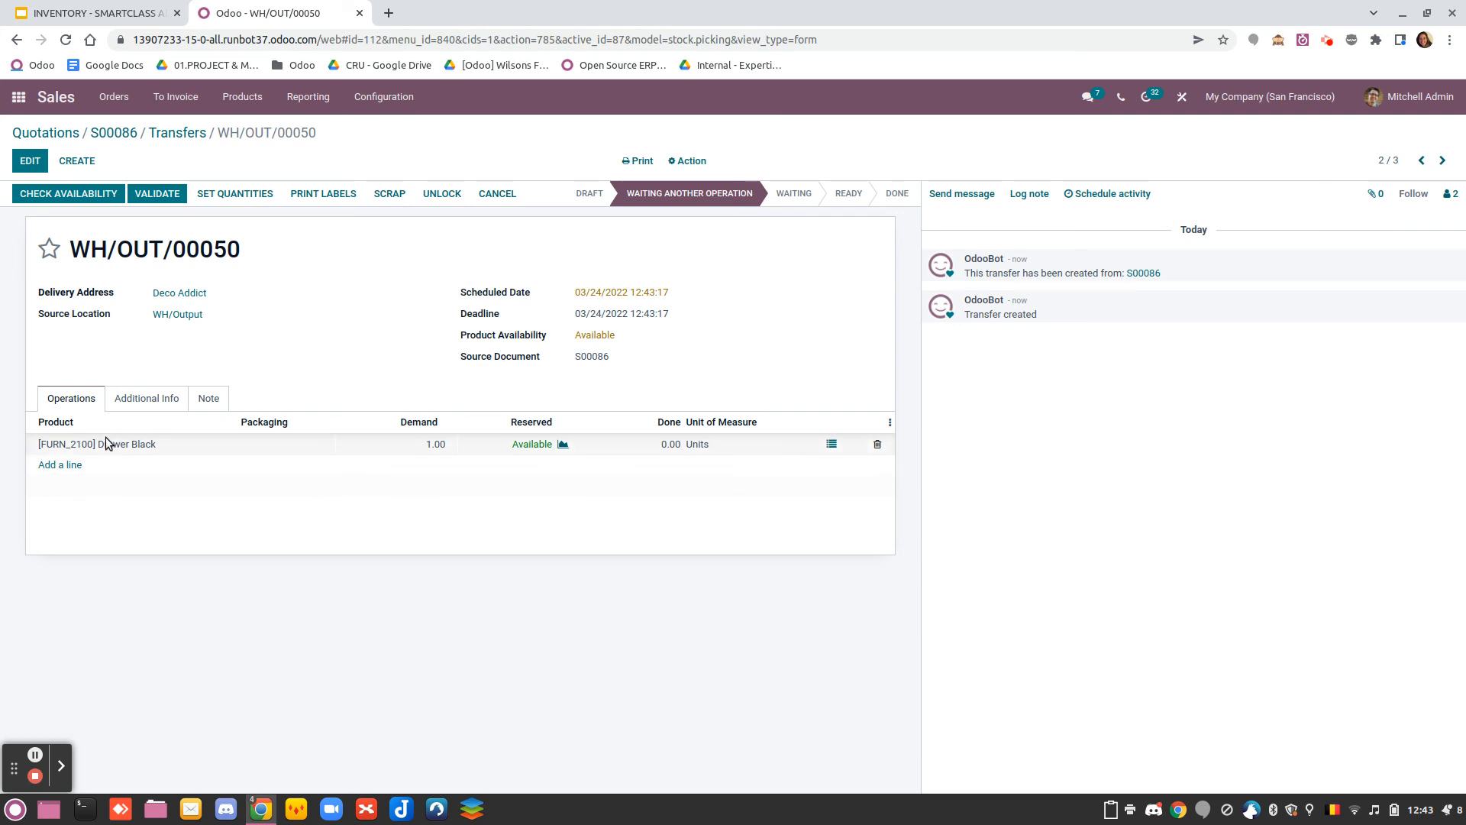
pyautogui.click(178, 133)
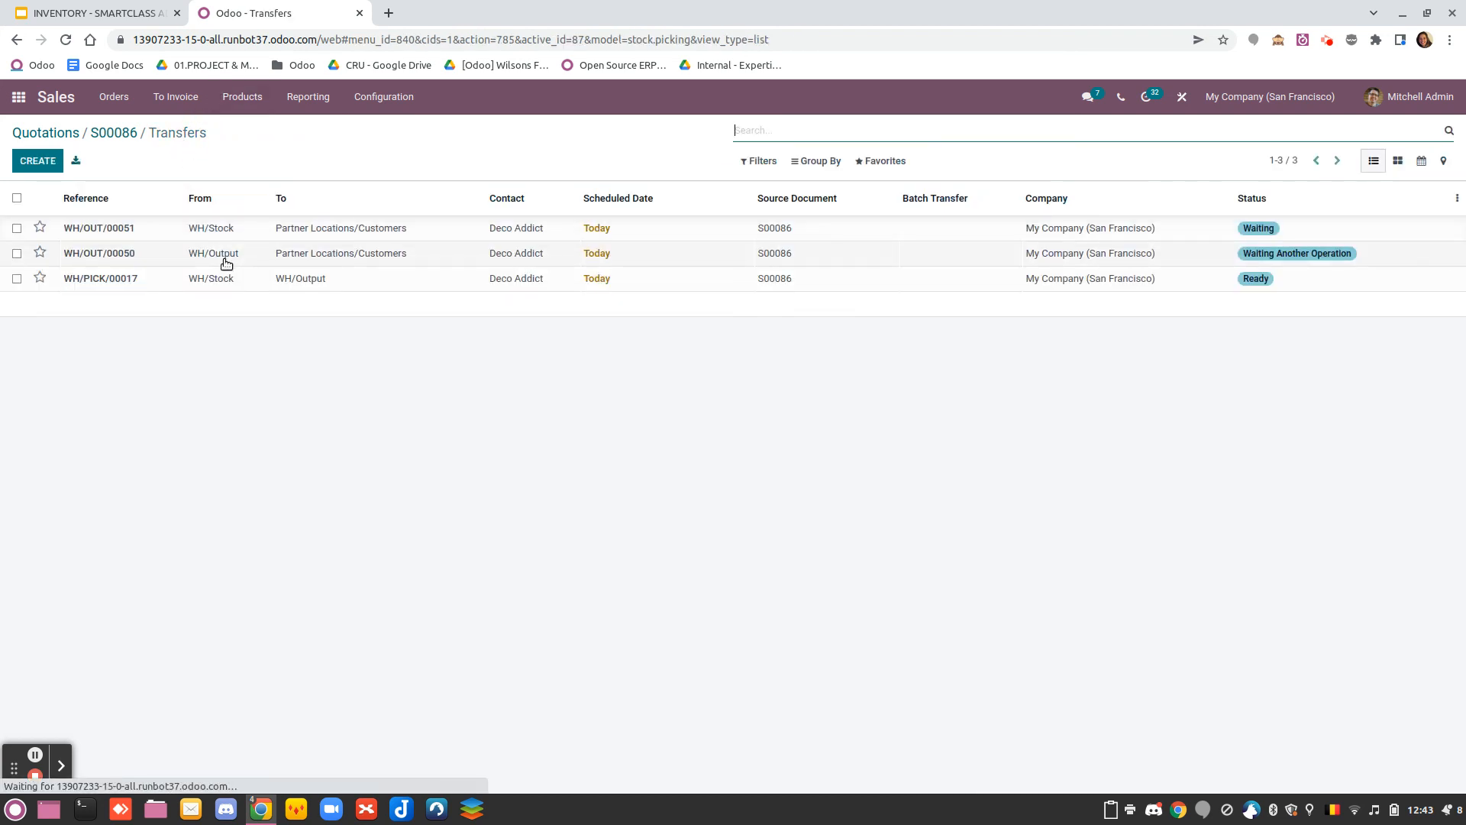
pyautogui.click(199, 228)
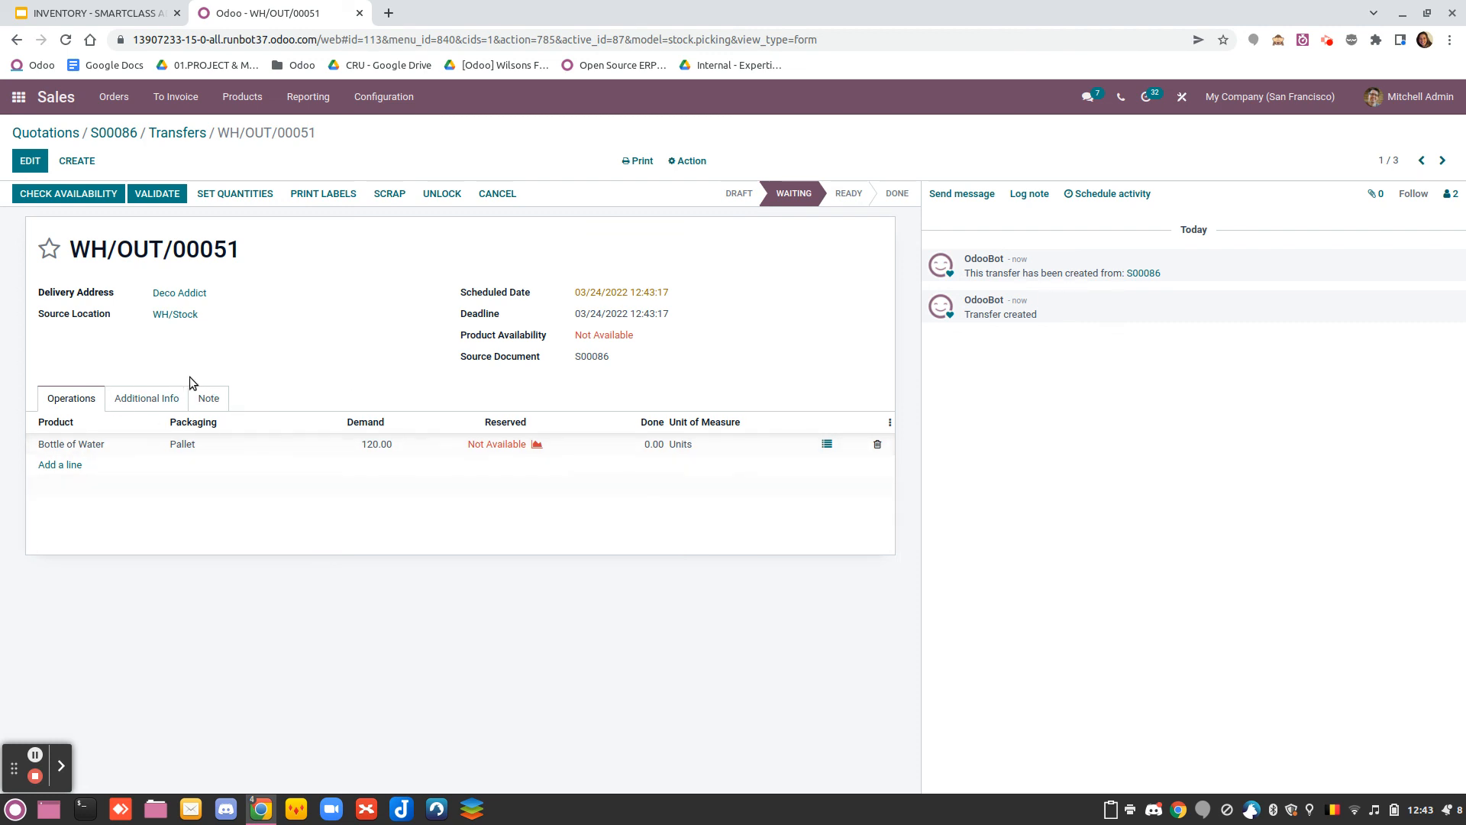
pyautogui.click(17, 99)
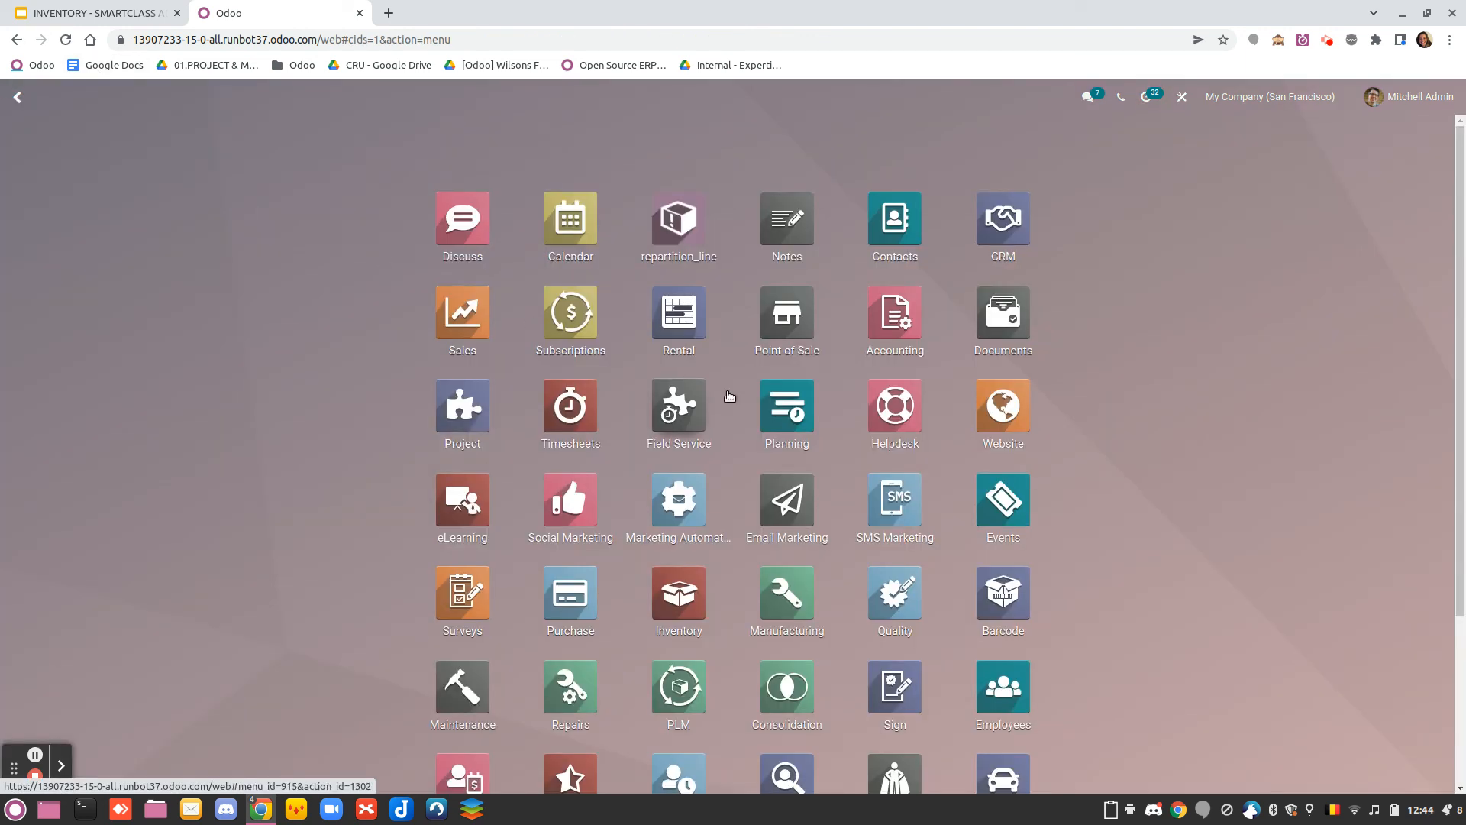